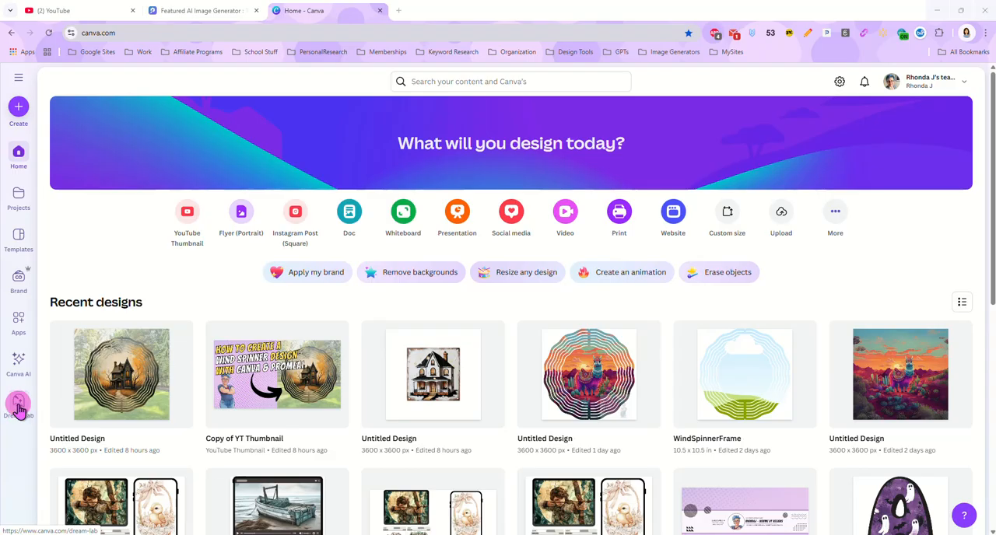
# Step: Open Dream Lab, and copy the prompt of the grey turreted house image from the PromeAI generation history
pyautogui.click(18, 407)
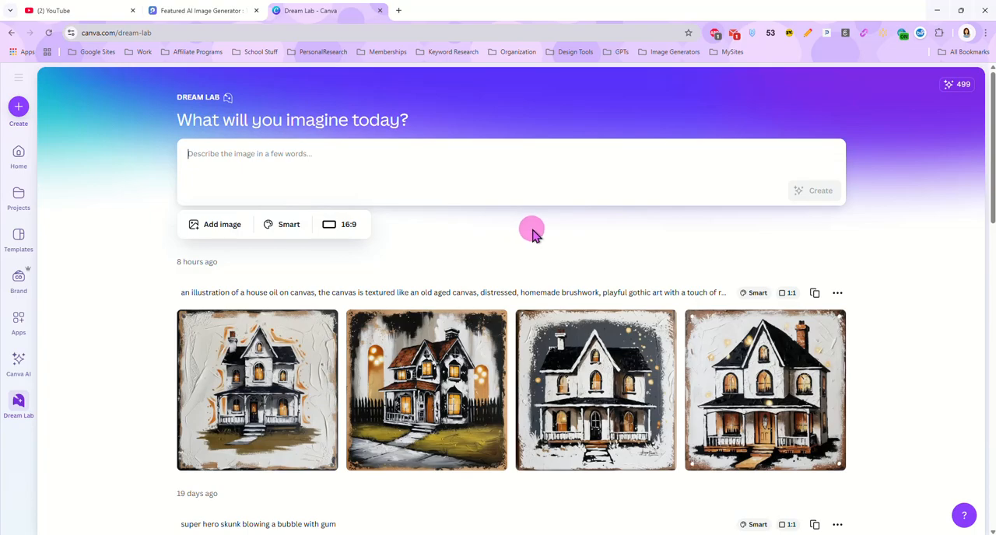
pyautogui.click(198, 11)
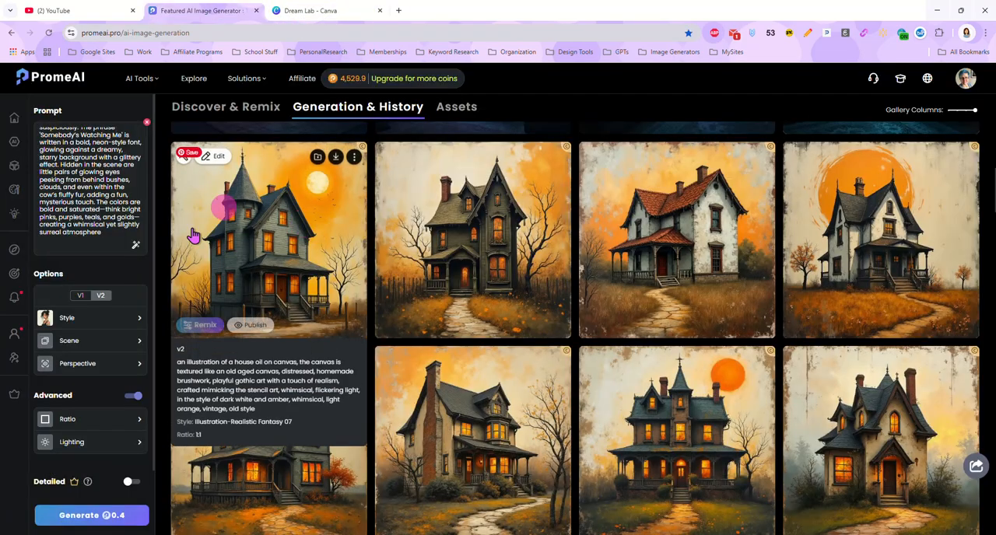
pyautogui.scroll(5, 266, 256)
pyautogui.scroll(-5, 269, 250)
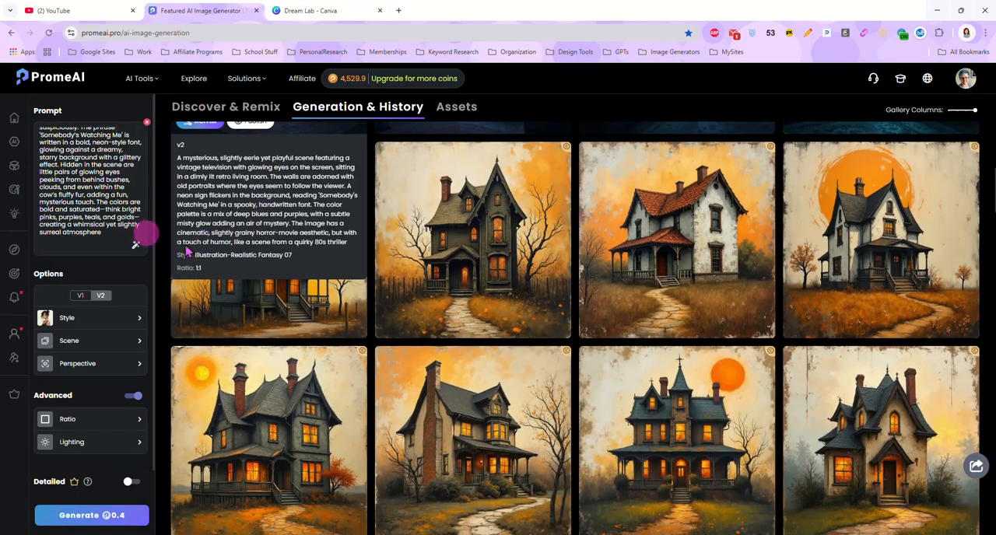
pyautogui.click(236, 232)
pyautogui.moveTo(391, 89)
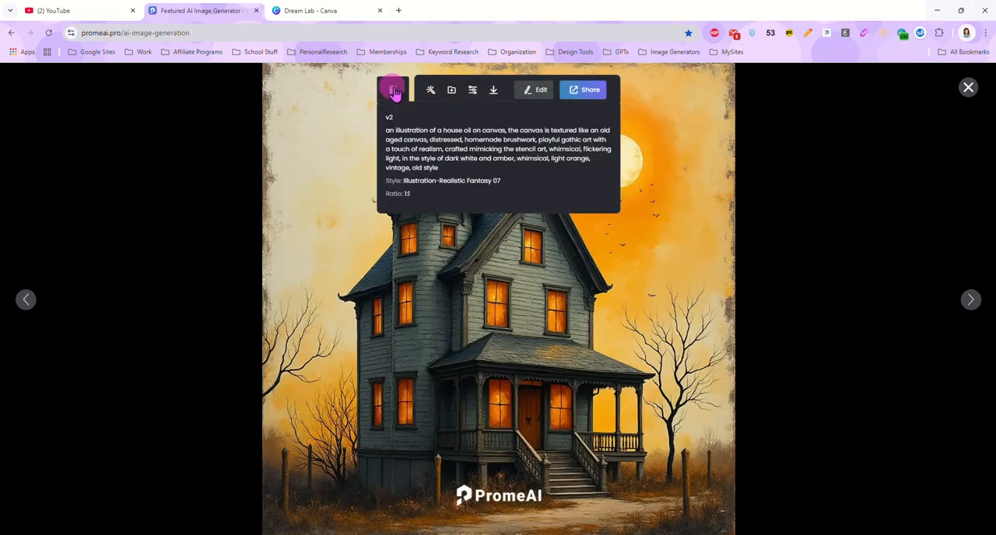
pyautogui.click(423, 151)
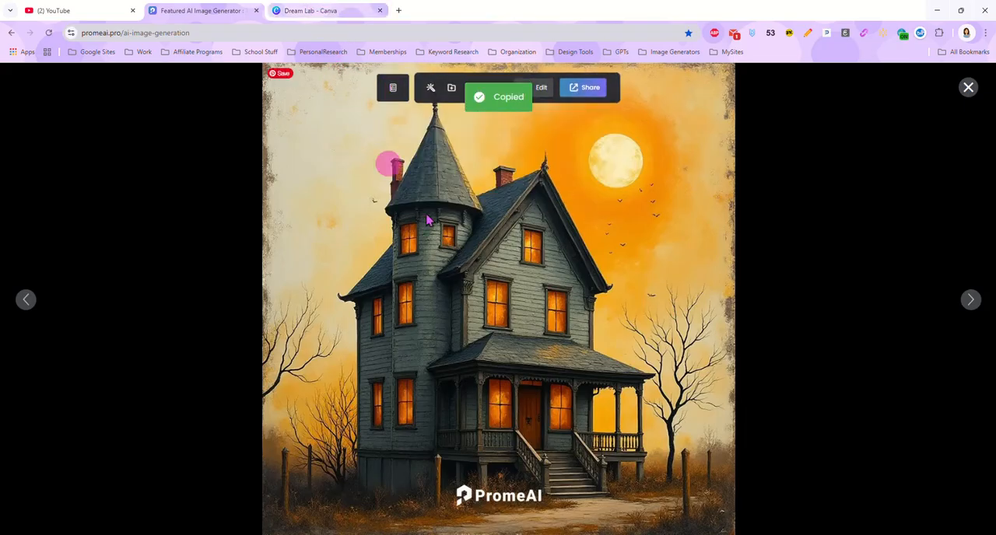
# Step: Paste the copied house illustration prompt into Canva's Dream Lab and set the aspect ratio to 1:1
pyautogui.click(322, 11)
pyautogui.click(324, 154)
pyautogui.hotkey('ctrl', 'v')
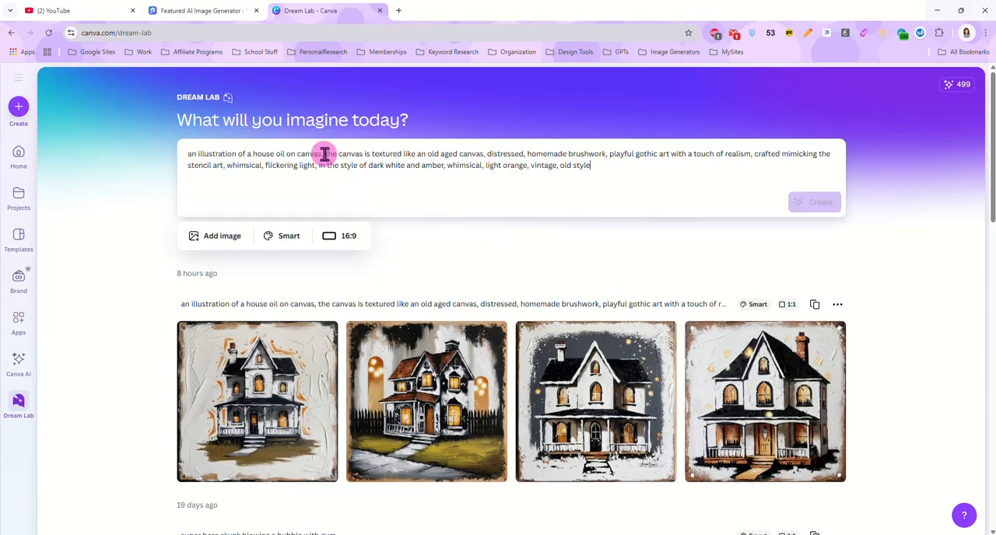
pyautogui.click(343, 242)
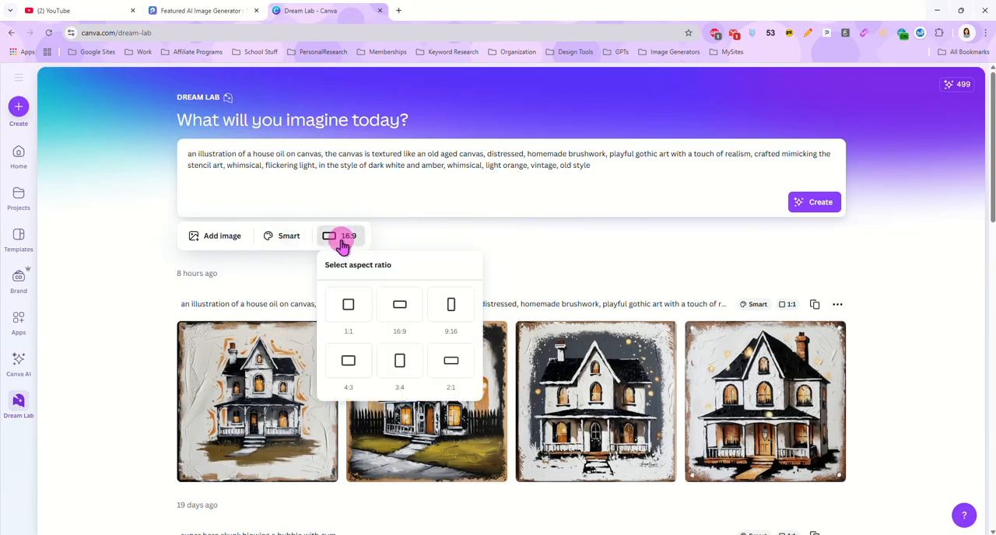
pyautogui.click(350, 311)
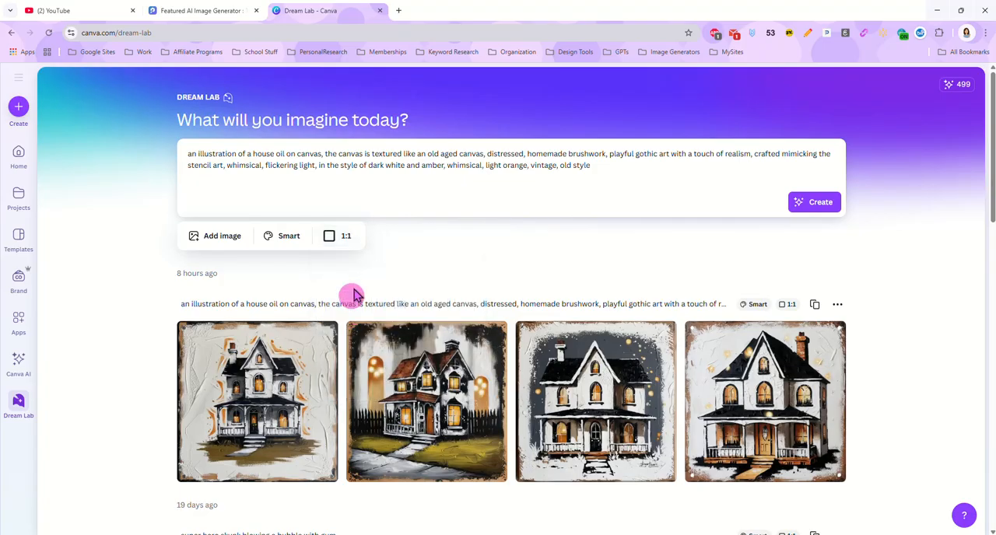
# Step: Choose the Pop Art style for the house prompt and generate the images
pyautogui.click(282, 240)
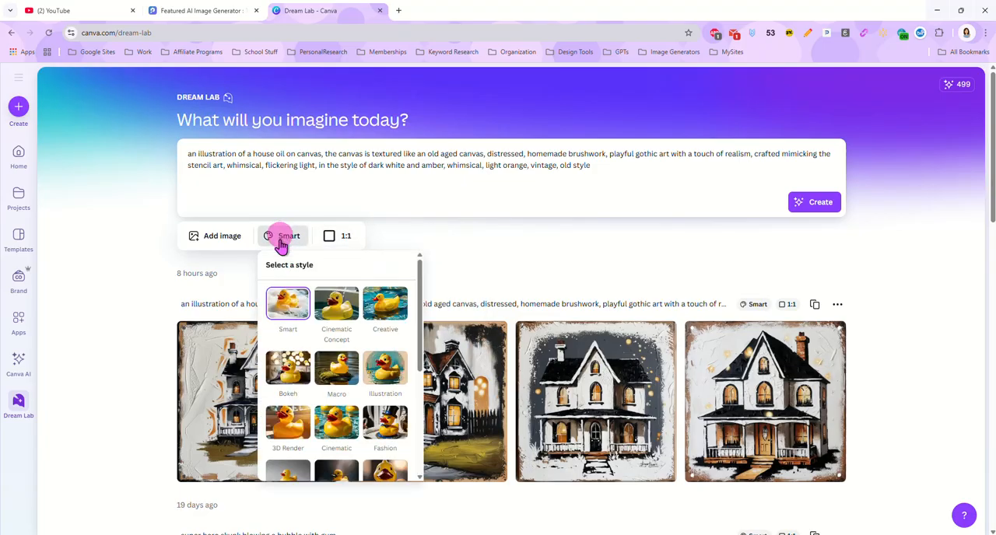
pyautogui.scroll(-1, 374, 329)
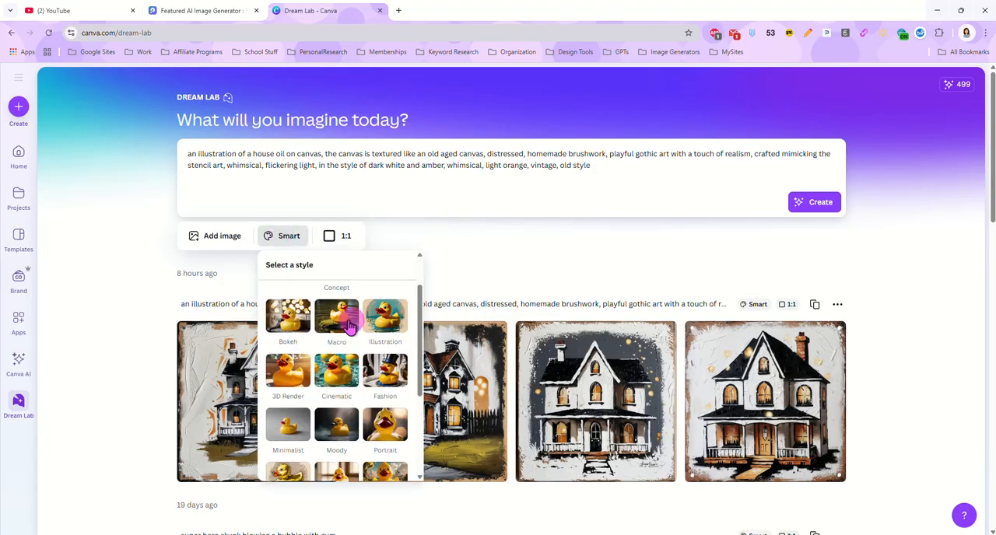
pyautogui.scroll(-2, 356, 342)
pyautogui.scroll(-1, 356, 358)
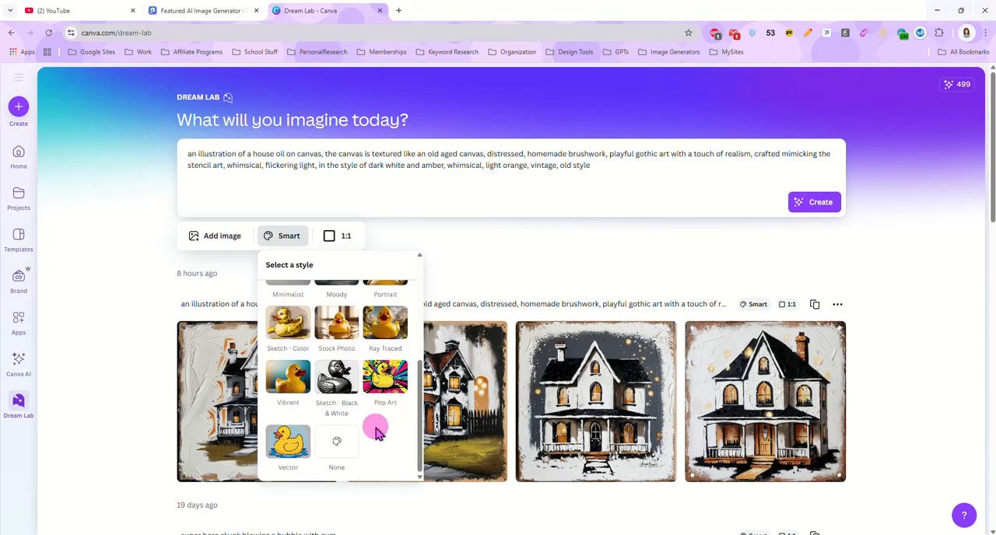
pyautogui.scroll(2, 375, 431)
pyautogui.scroll(-2, 378, 428)
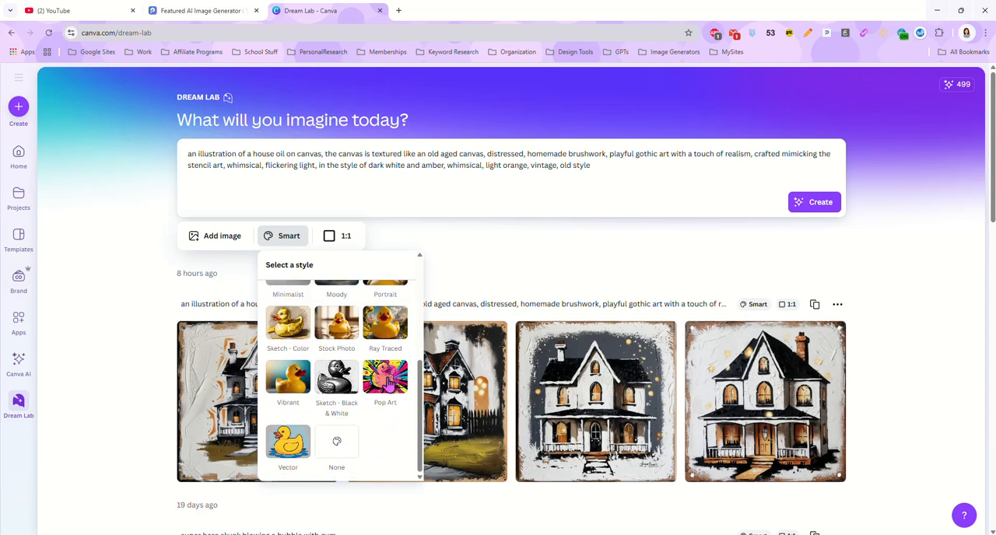
pyautogui.click(386, 381)
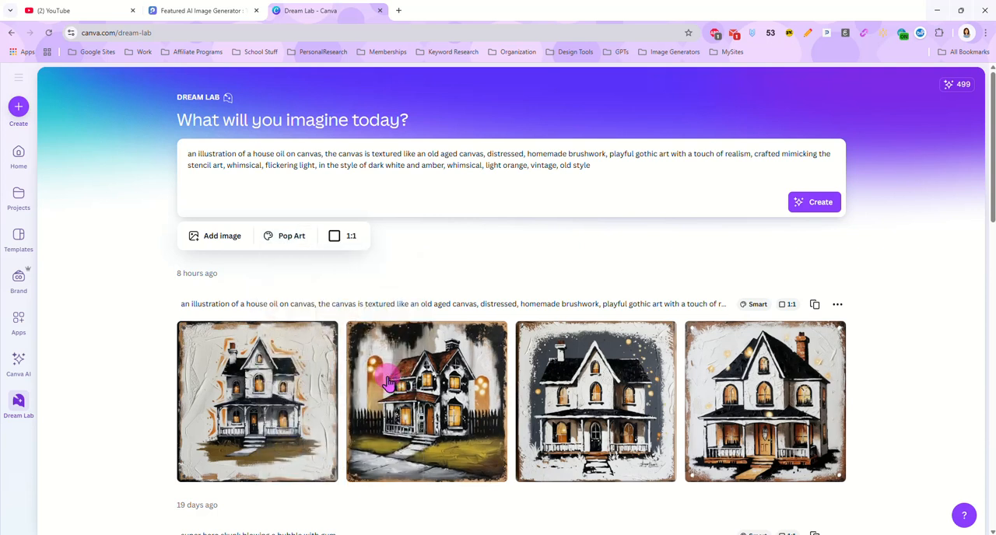
pyautogui.click(814, 204)
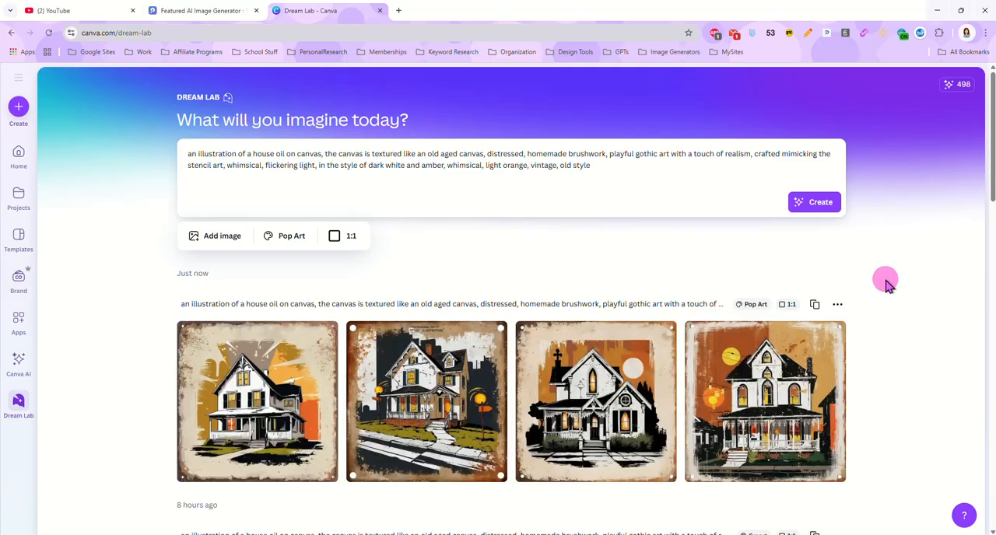
# Step: Change the style to Illustration and generate another set of house images
pyautogui.scroll(-1, 887, 324)
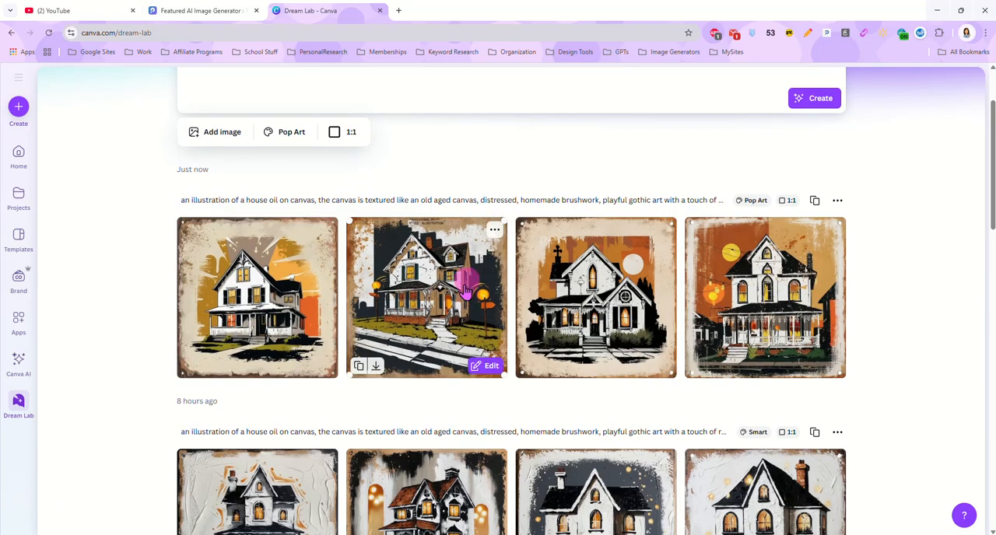
pyautogui.scroll(1, 467, 295)
pyautogui.click(288, 236)
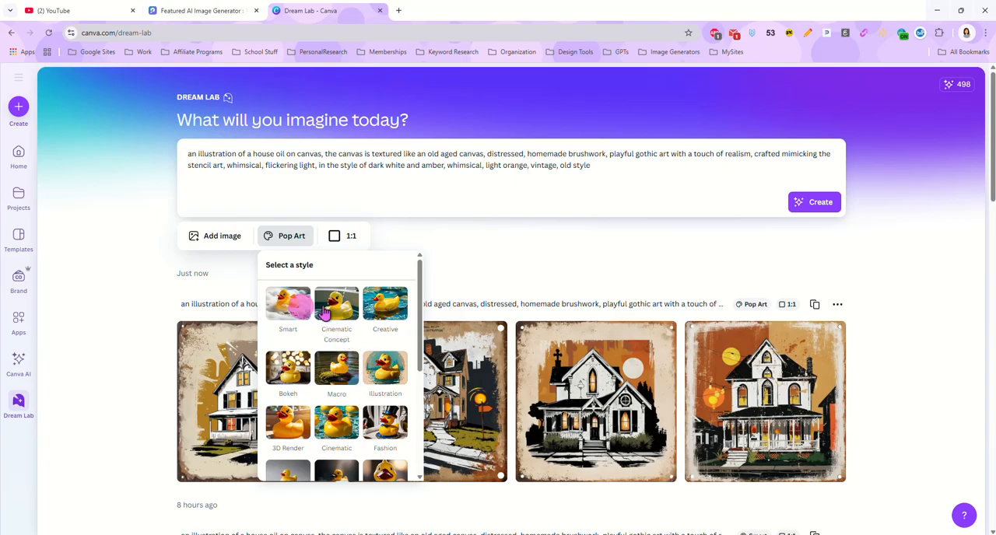
pyautogui.click(385, 374)
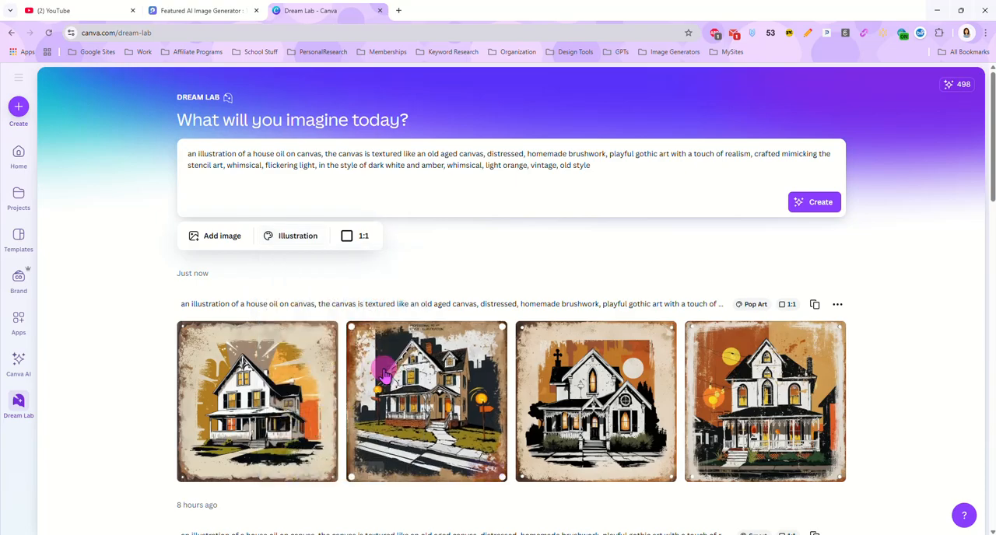
pyautogui.click(825, 203)
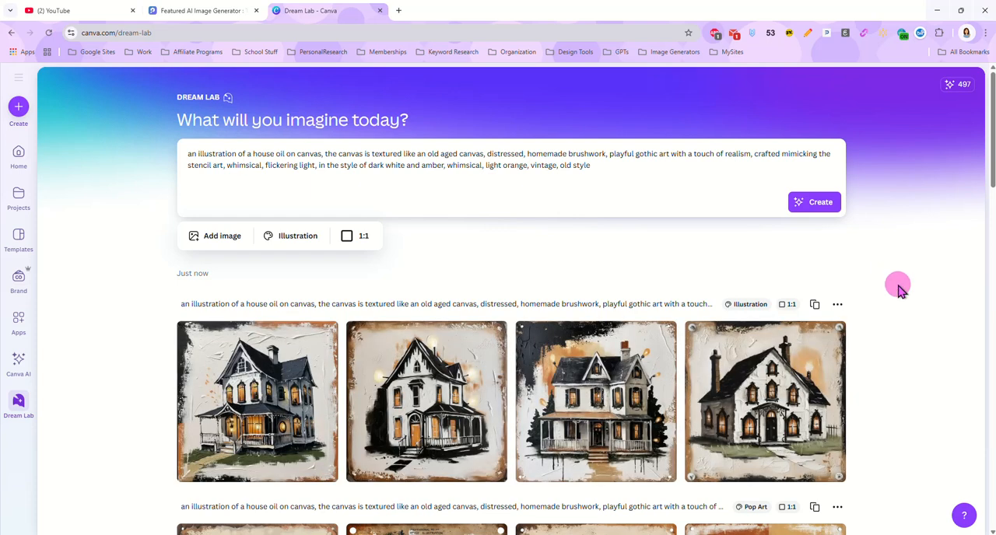
# Step: Open the third Illustration-style house image for editing in a new design
pyautogui.scroll(-1, 897, 289)
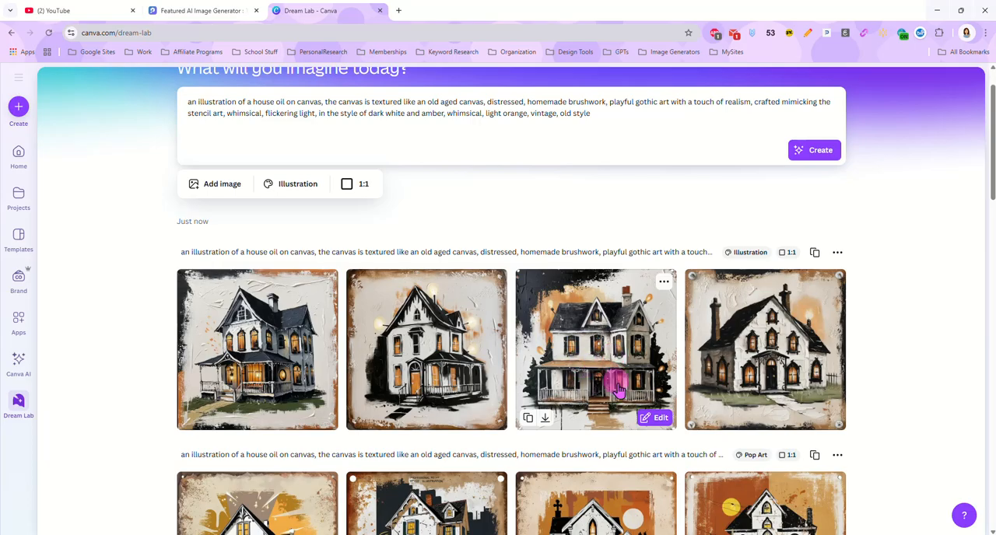
pyautogui.click(599, 372)
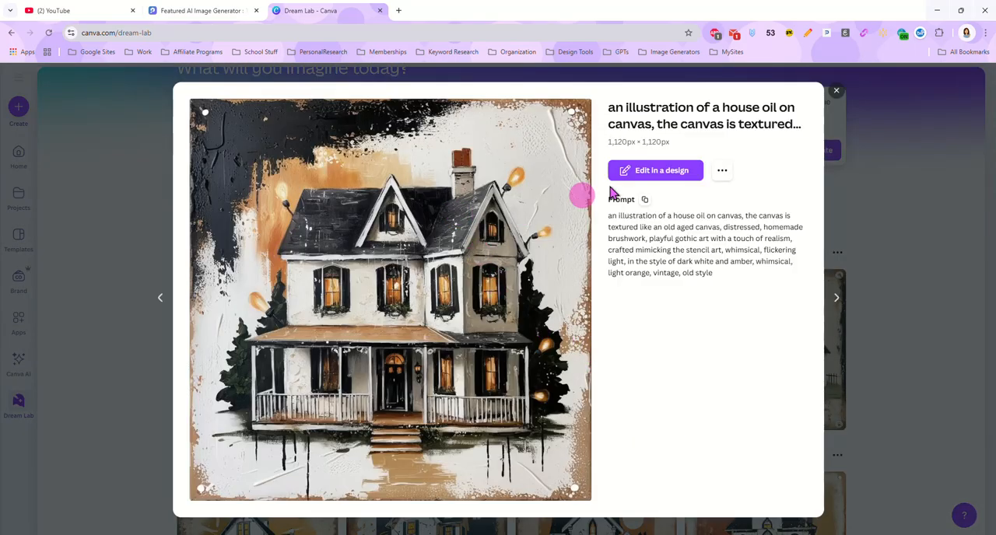
pyautogui.click(663, 171)
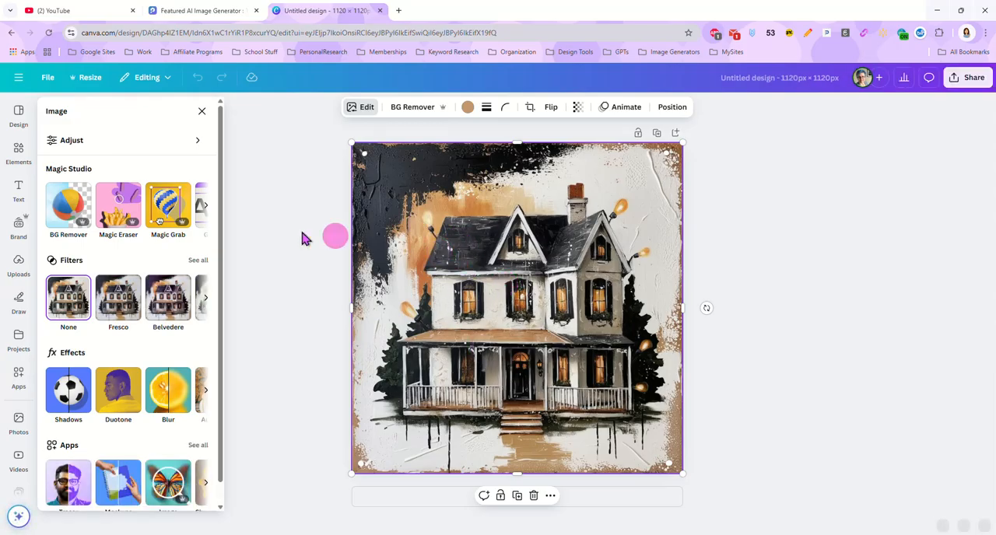
# Step: Resize this design to the suggested 3600 × 3600 px size without making a copy
pyautogui.click(90, 78)
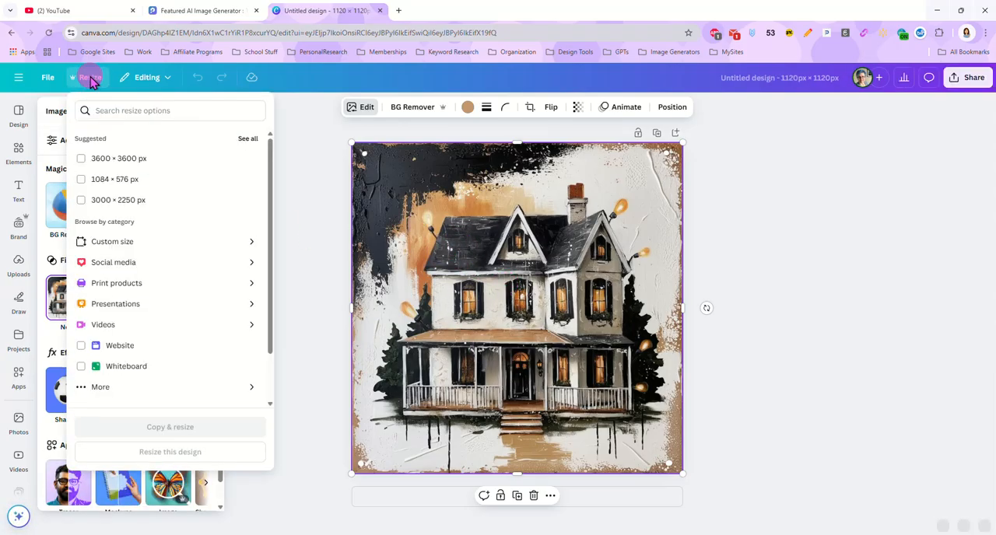
pyautogui.click(181, 160)
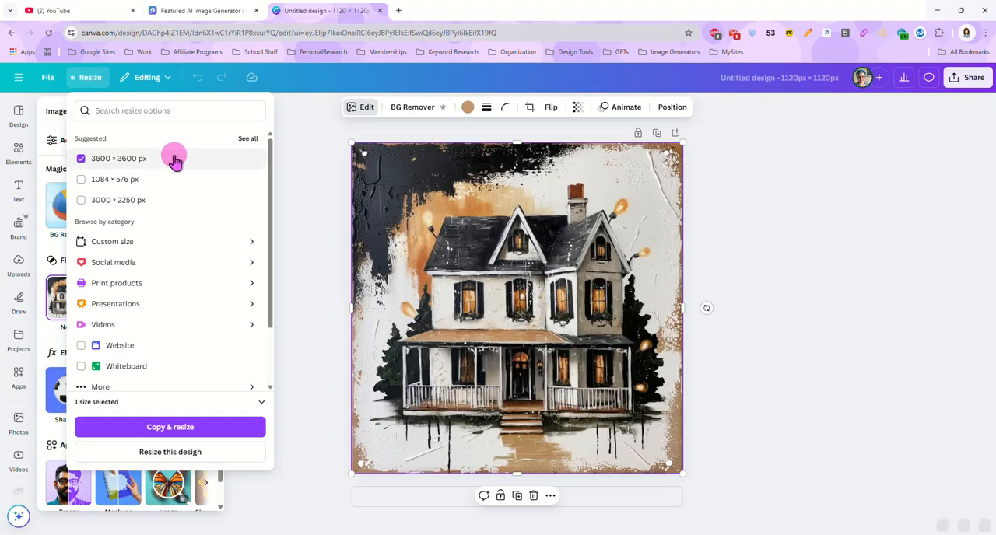
pyautogui.click(222, 458)
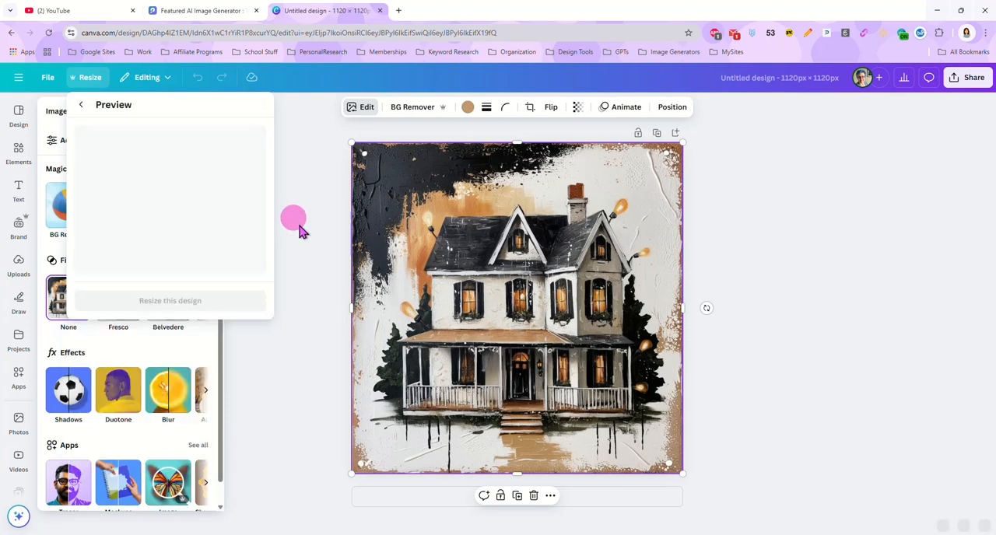
pyautogui.click(201, 302)
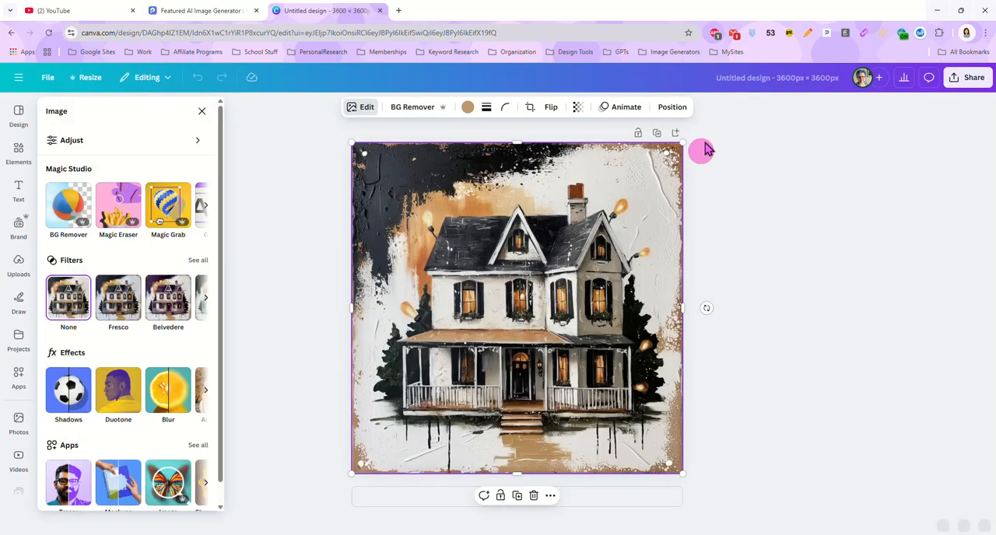
# Step: Shrink the house image to a little over half the page width and centre it on the page
pyautogui.moveTo(675, 476); pyautogui.dragTo(536, 322)
pyautogui.moveTo(488, 251); pyautogui.dragTo(562, 324)
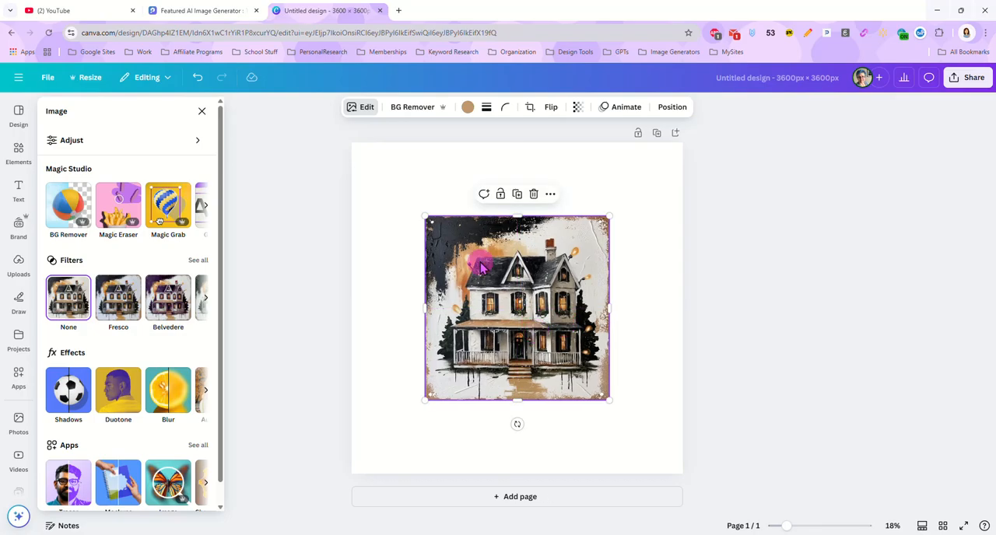
# Step: Expand the house image to the Whole Page size with Magic Expand
pyautogui.click(362, 111)
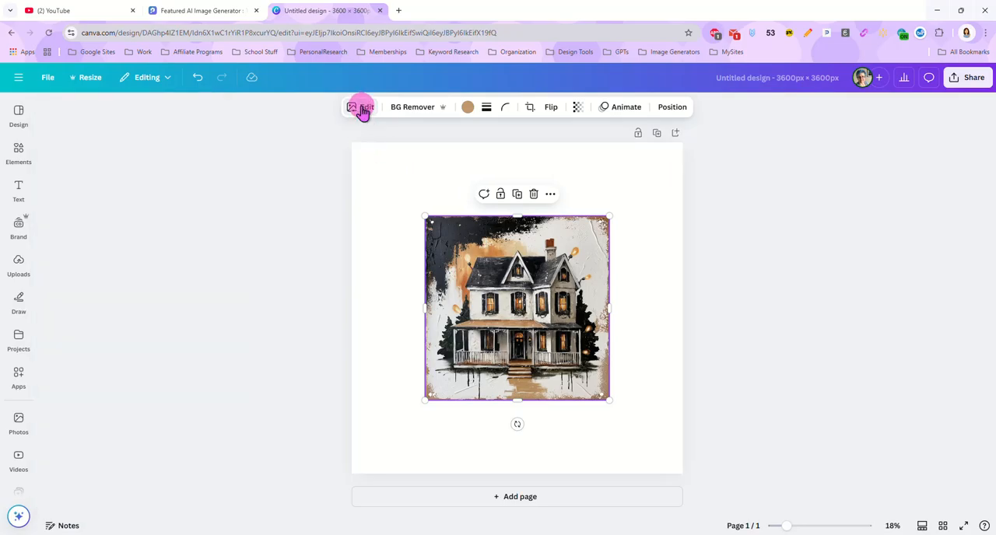
pyautogui.click(363, 110)
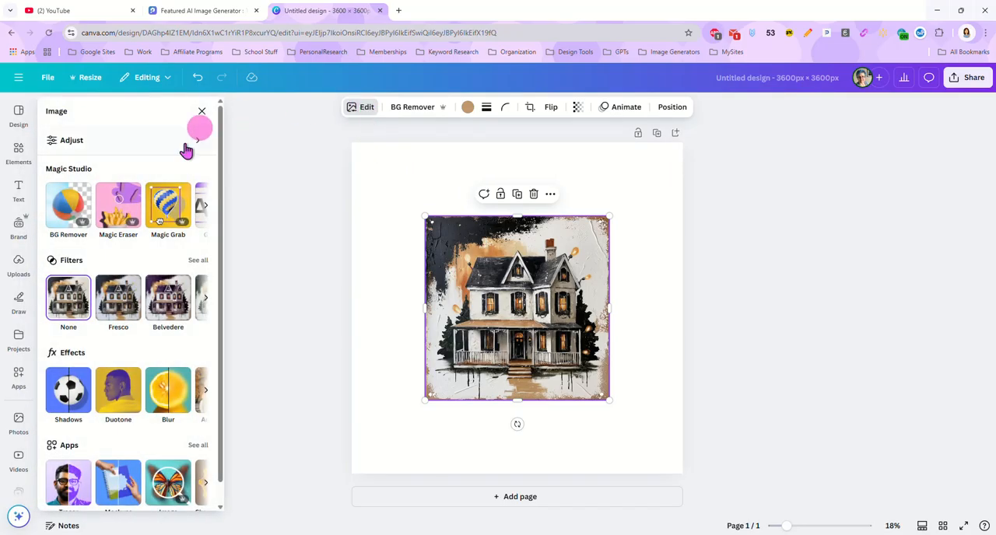
pyautogui.click(205, 206)
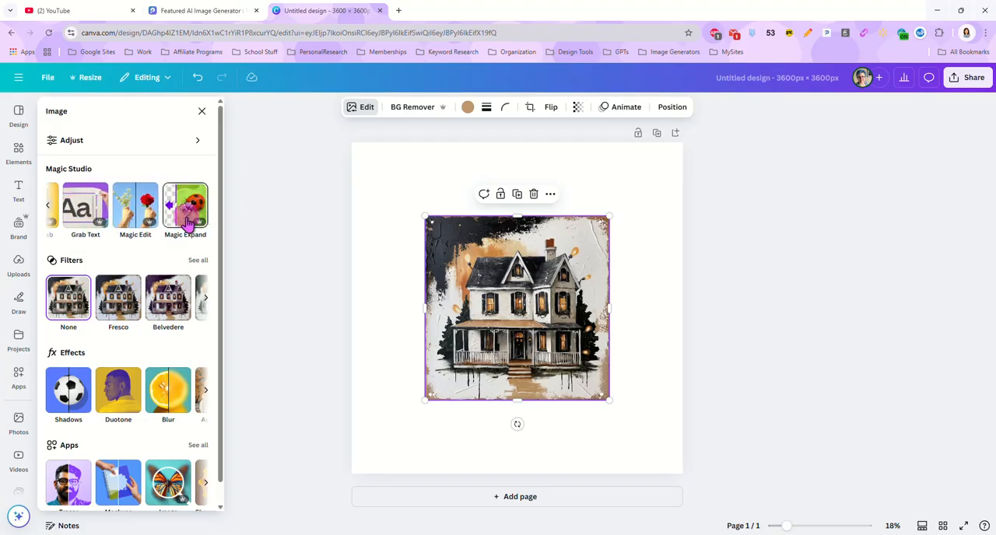
pyautogui.click(182, 204)
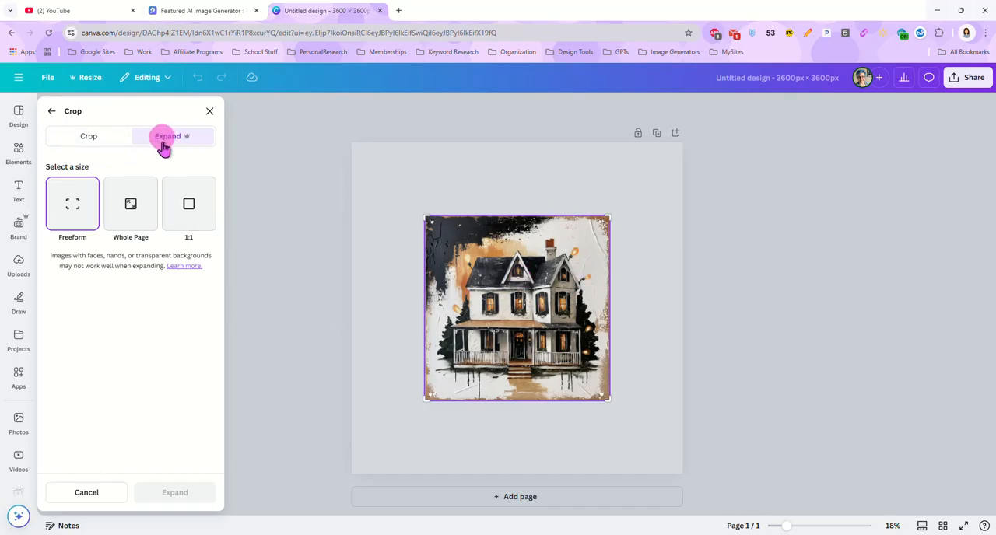
pyautogui.click(132, 218)
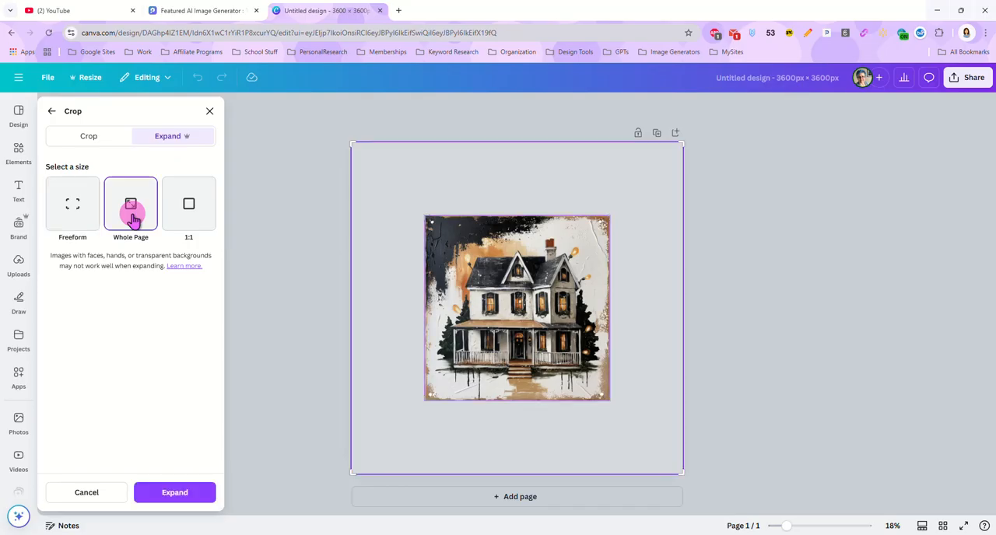
pyautogui.click(178, 494)
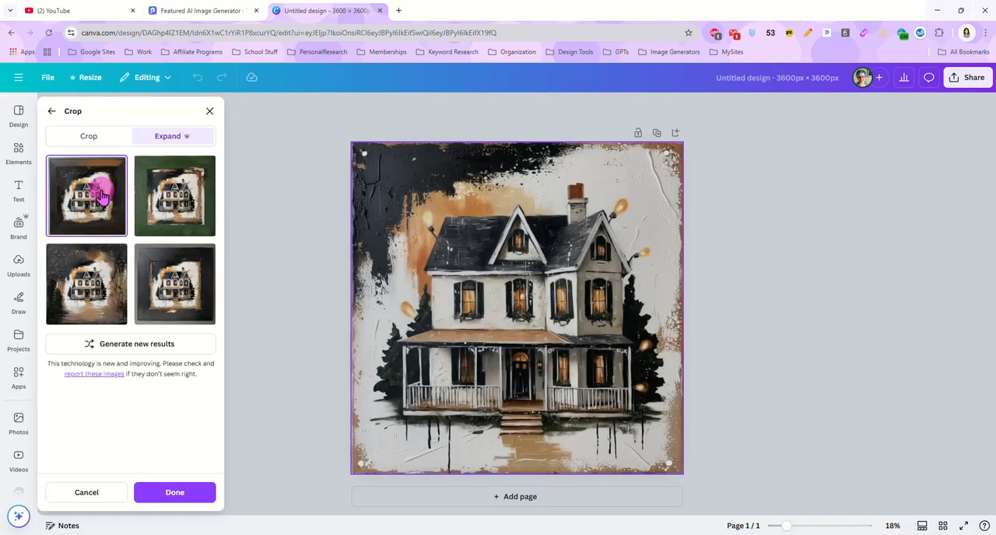
# Step: Preview each of the four Magic Expand results on the page to compare how the background was extended
pyautogui.click(92, 204)
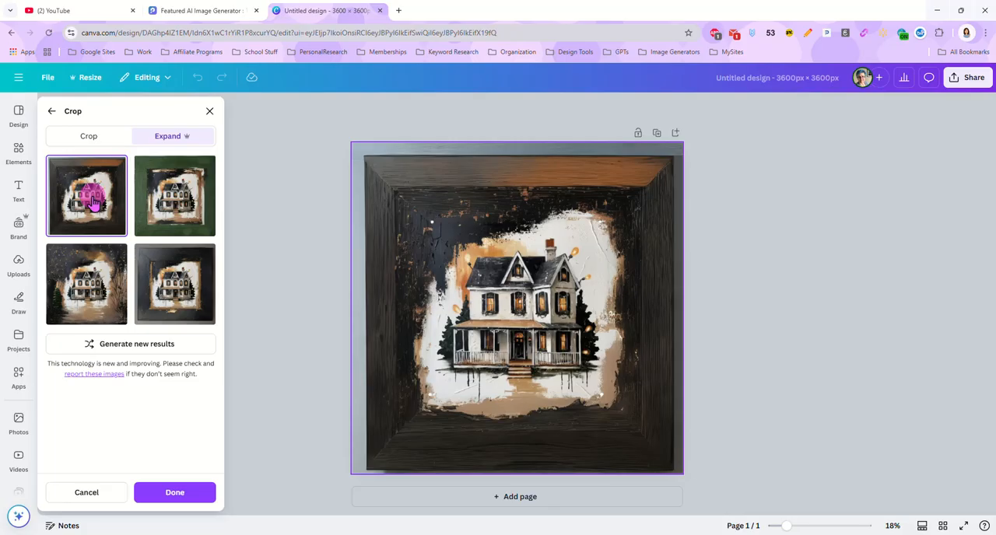
pyautogui.click(186, 200)
pyautogui.click(78, 292)
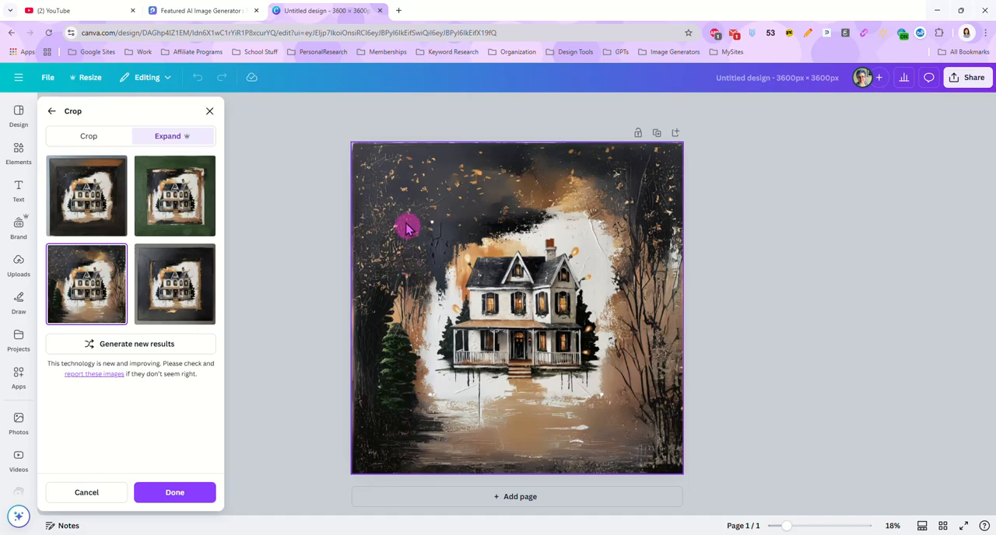
pyautogui.click(191, 282)
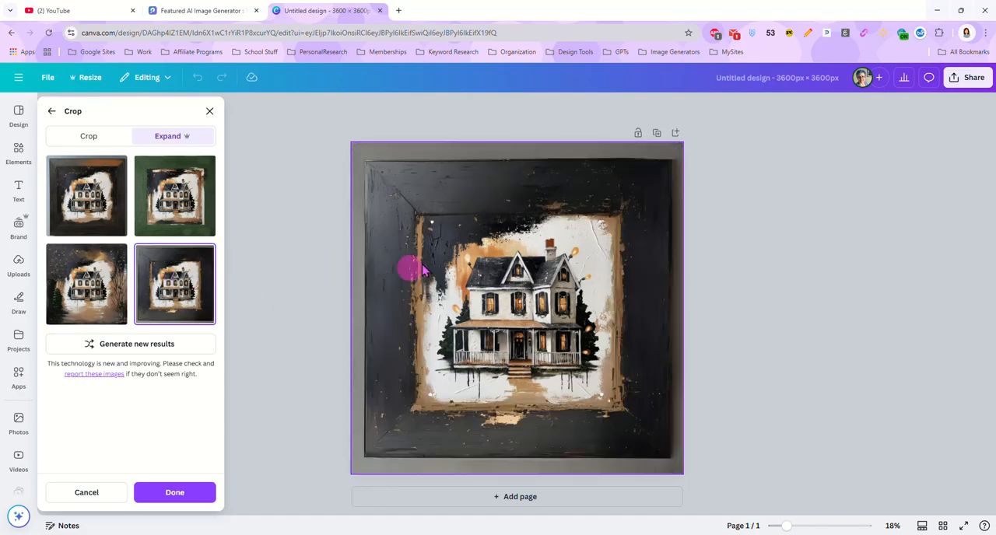
# Step: Apply the Magic Expand result that surrounds the house with dark woods and a pine tree, leaving the image deselected
pyautogui.click(79, 286)
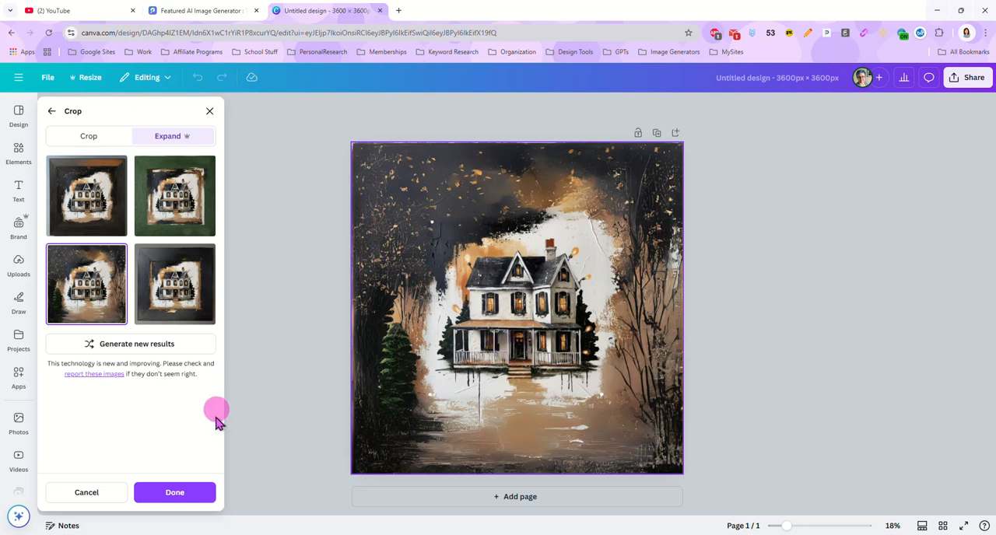
pyautogui.click(175, 493)
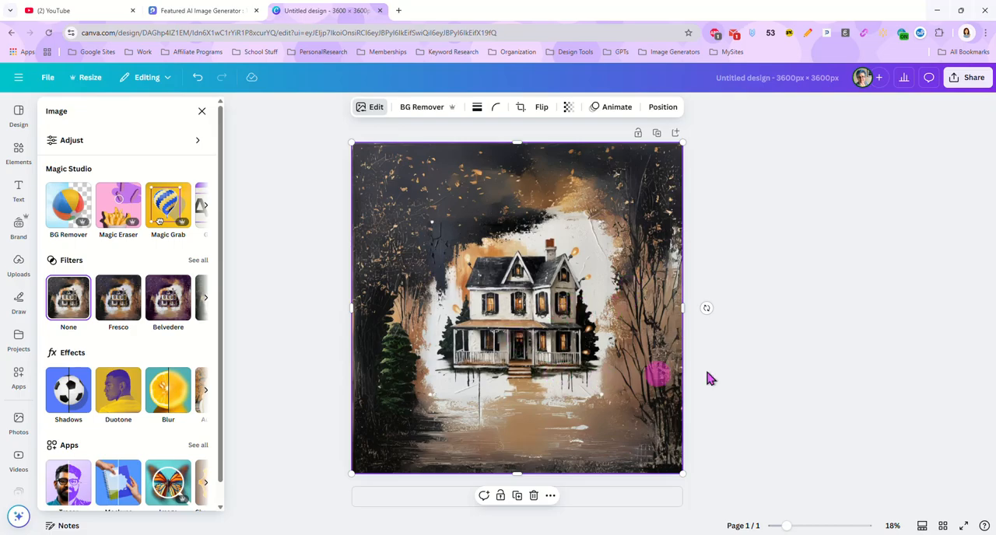
pyautogui.press('Escape')
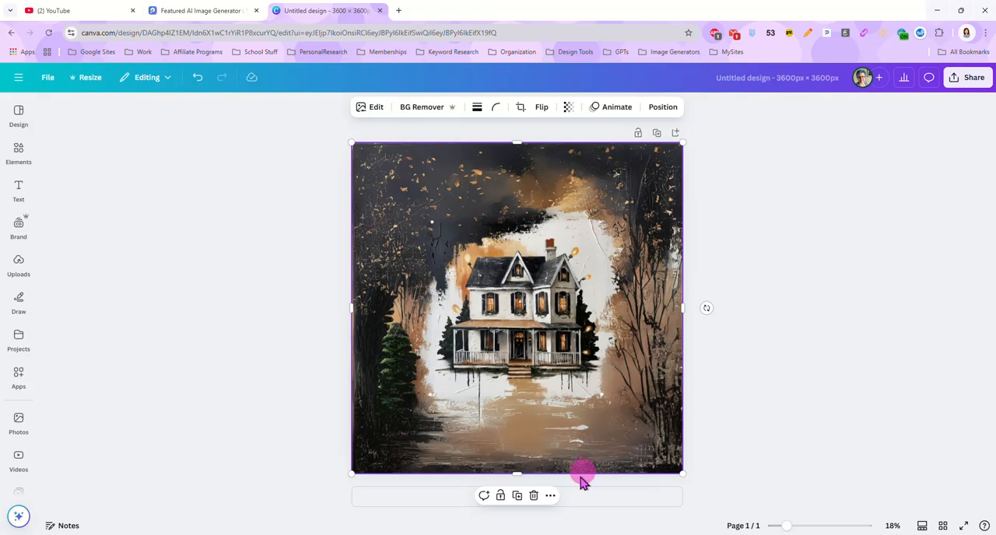
pyautogui.click(735, 393)
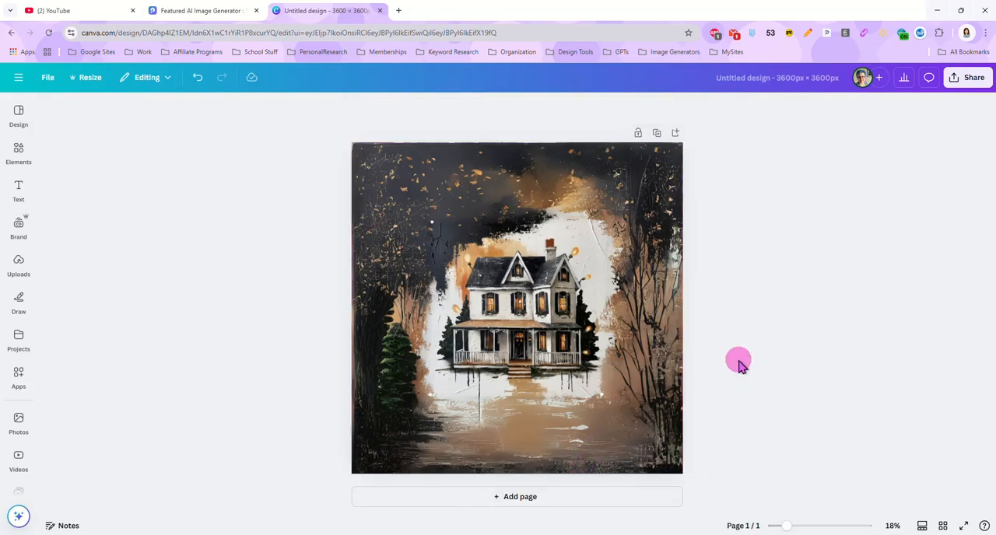
# Step: Add a second page and place the WindSpinnerFrame design from the Custom Frames project folder on it
pyautogui.click(519, 496)
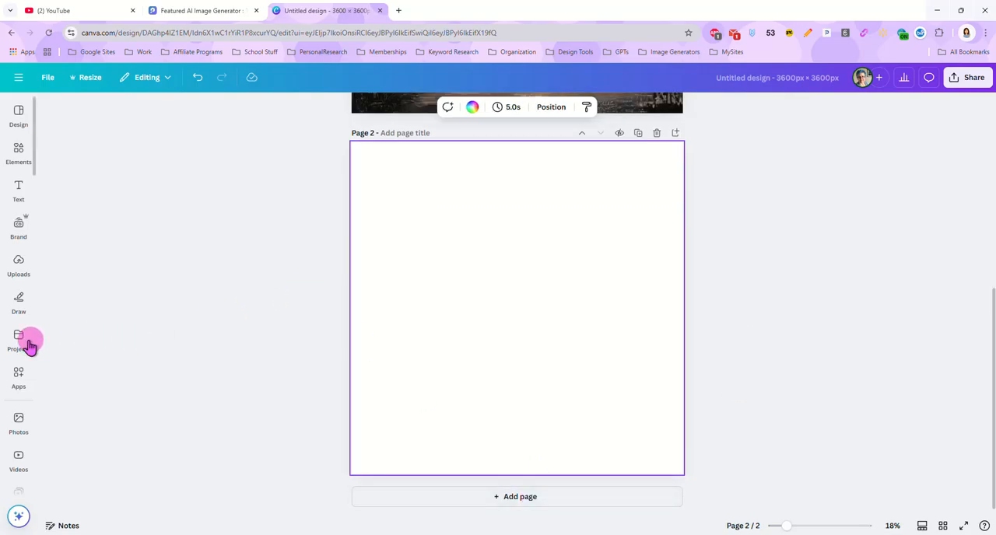
pyautogui.click(20, 340)
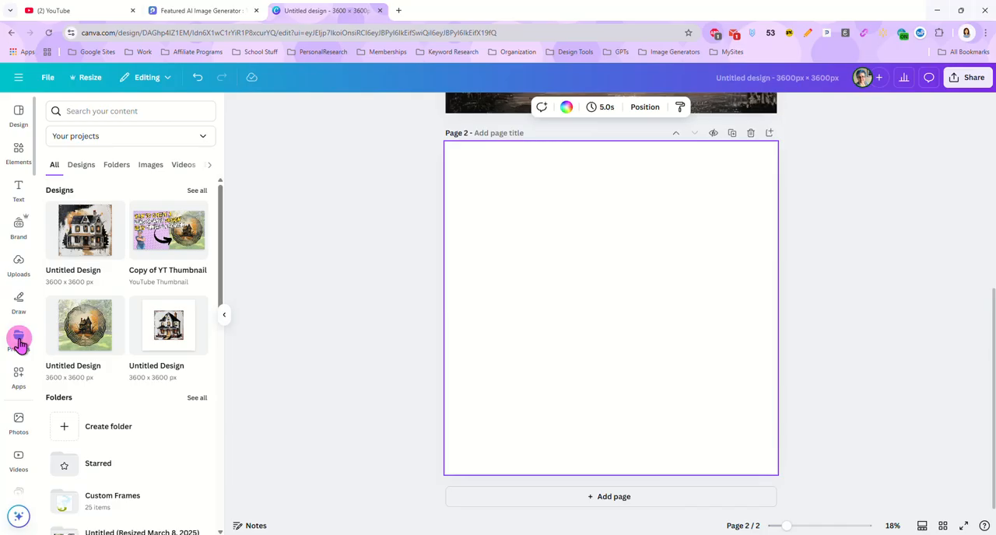
pyautogui.click(119, 505)
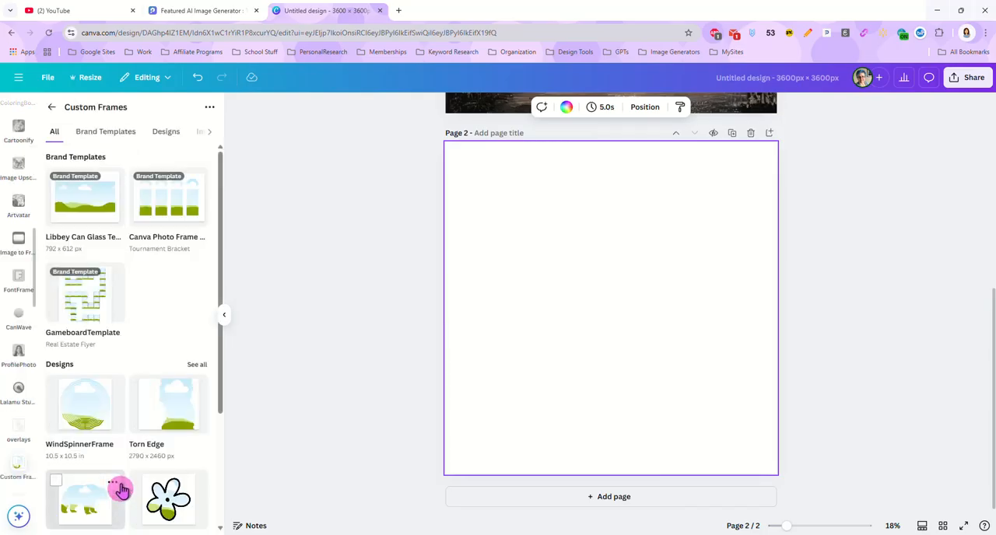
pyautogui.click(88, 419)
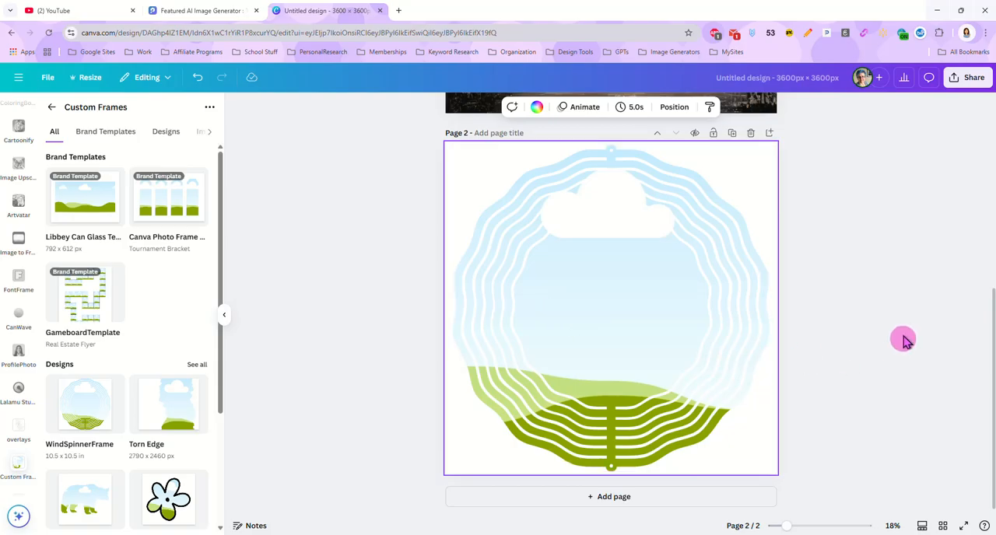
# Step: Copy the expanded house image onto page 2 and drop it into the wind spinner frame
pyautogui.click(863, 325)
pyautogui.scroll(3, 710, 247)
pyautogui.click(557, 160)
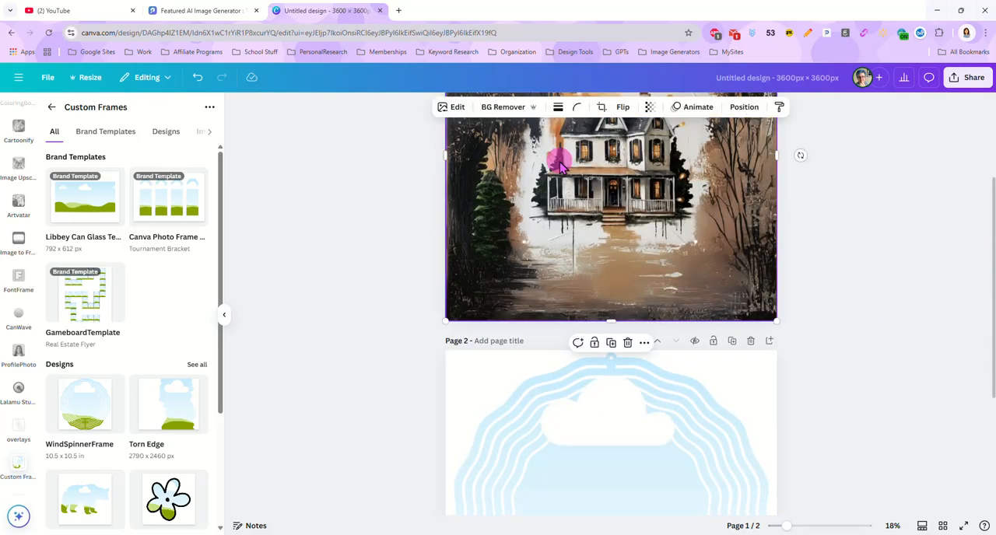
pyautogui.click(498, 369)
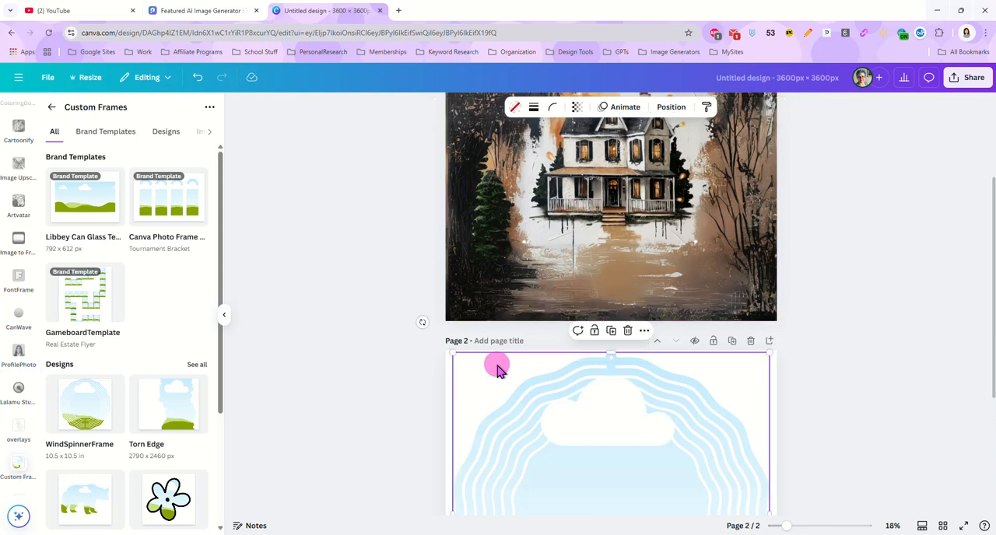
pyautogui.hotkey('ctrl', 'v')
pyautogui.scroll(-2, 875, 276)
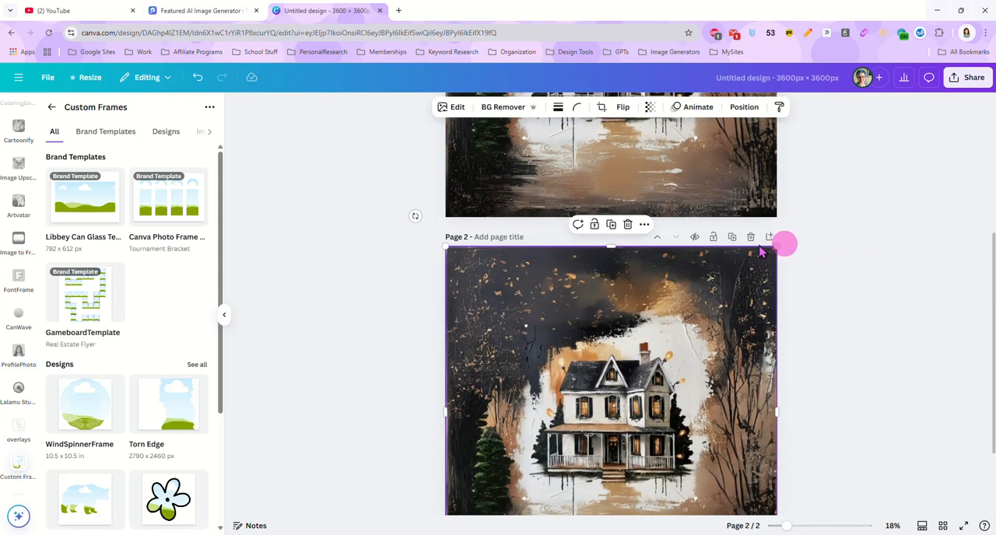
pyautogui.moveTo(738, 276); pyautogui.dragTo(653, 366)
pyautogui.scroll(-3, 819, 272)
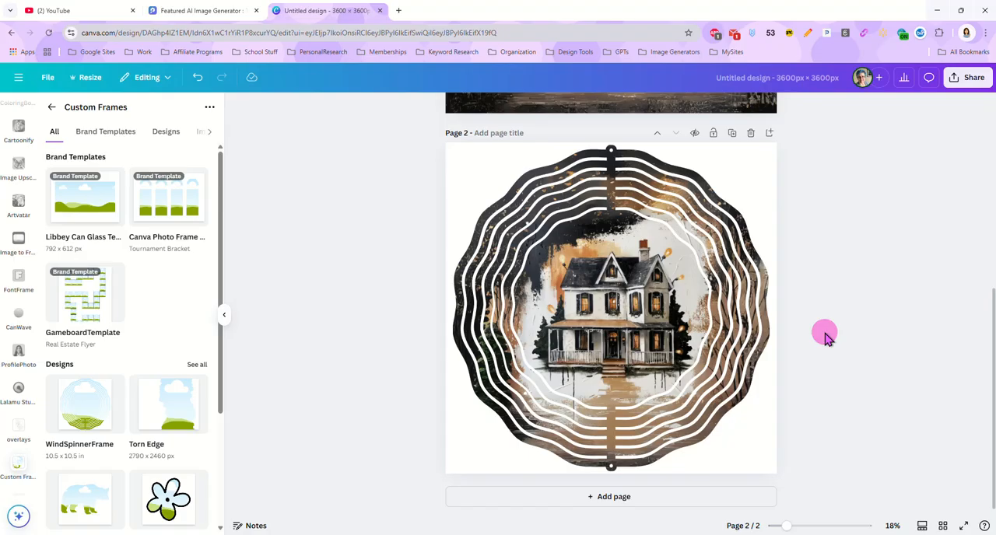
# Step: Delete page 2 with the filled wind spinner frame
pyautogui.click(600, 309)
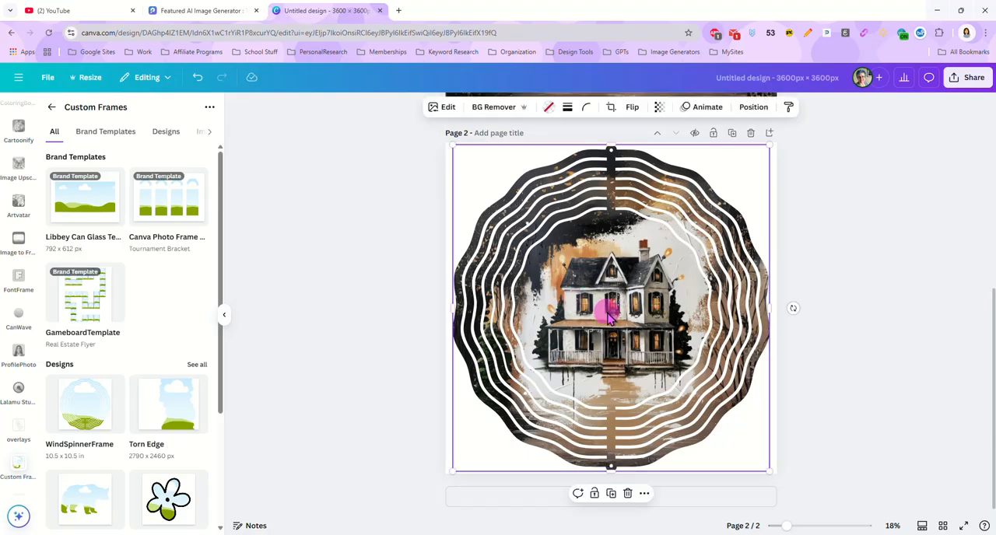
pyautogui.click(628, 495)
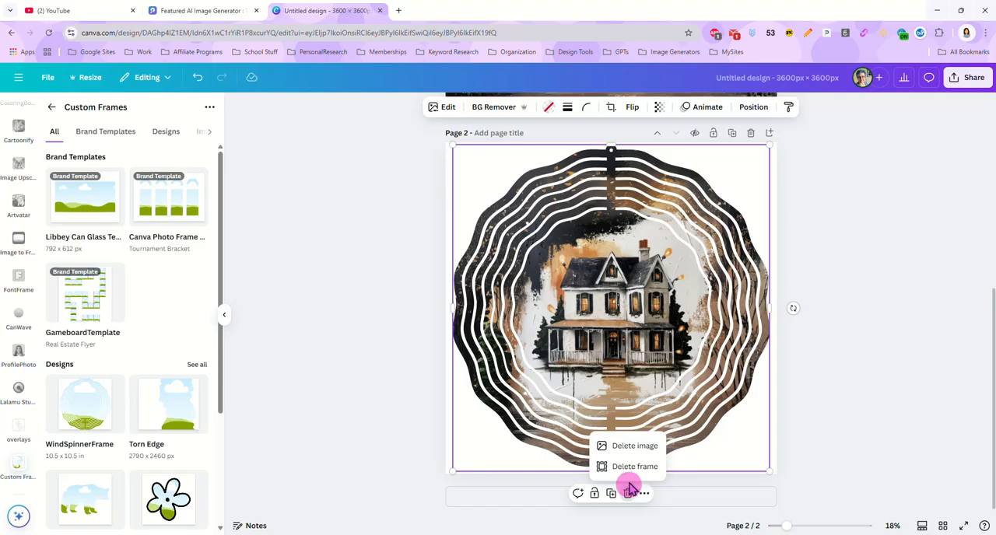
pyautogui.click(628, 495)
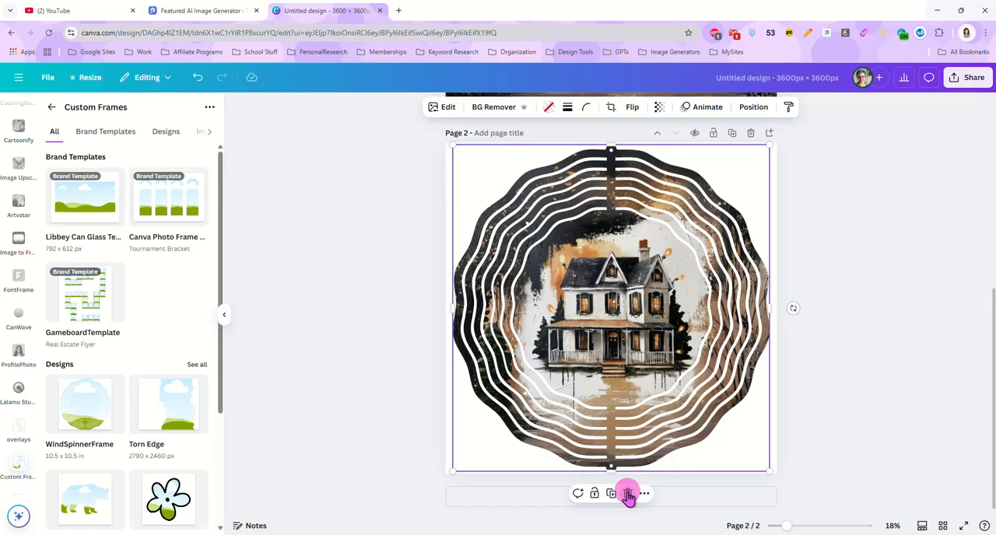
pyautogui.click(856, 353)
pyautogui.scroll(3, 845, 332)
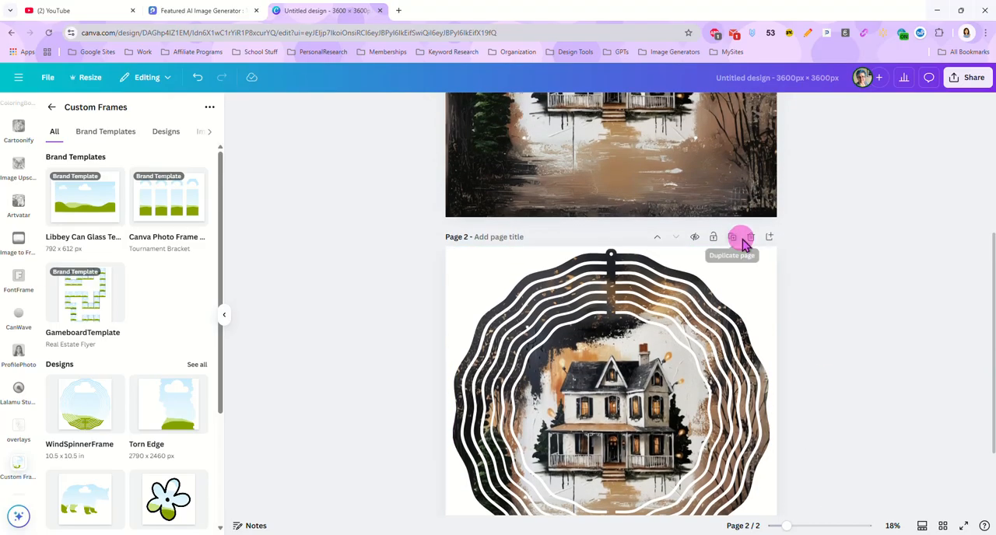
pyautogui.click(751, 238)
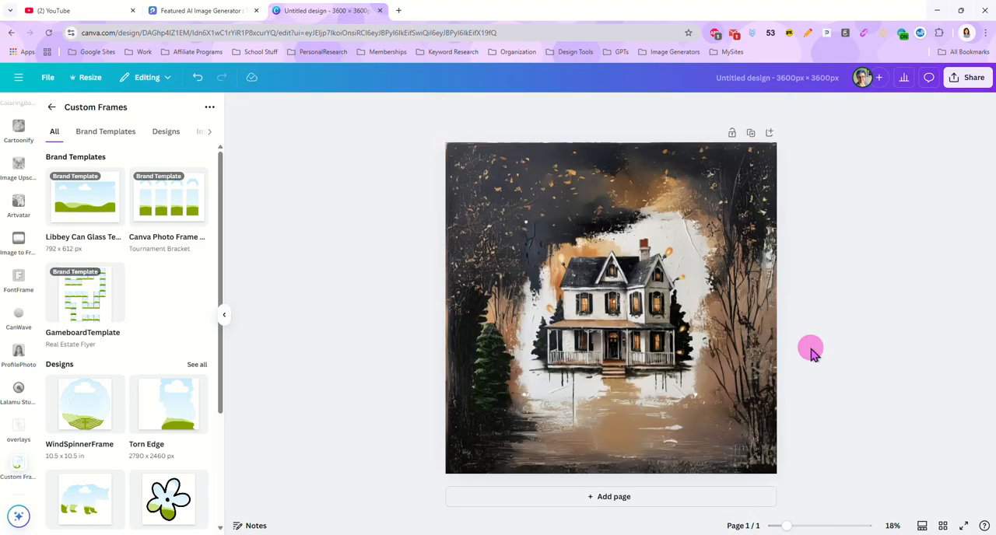
# Step: Name the design HouseWindSpinner and download it as a PNG at 3,600 × 3,600 px
pyautogui.click(611, 241)
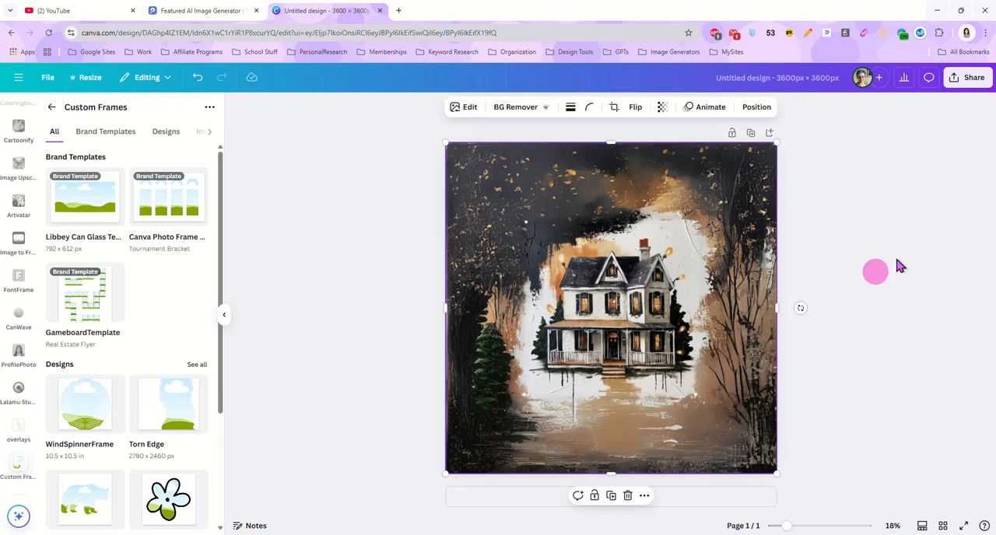
pyautogui.click(760, 78)
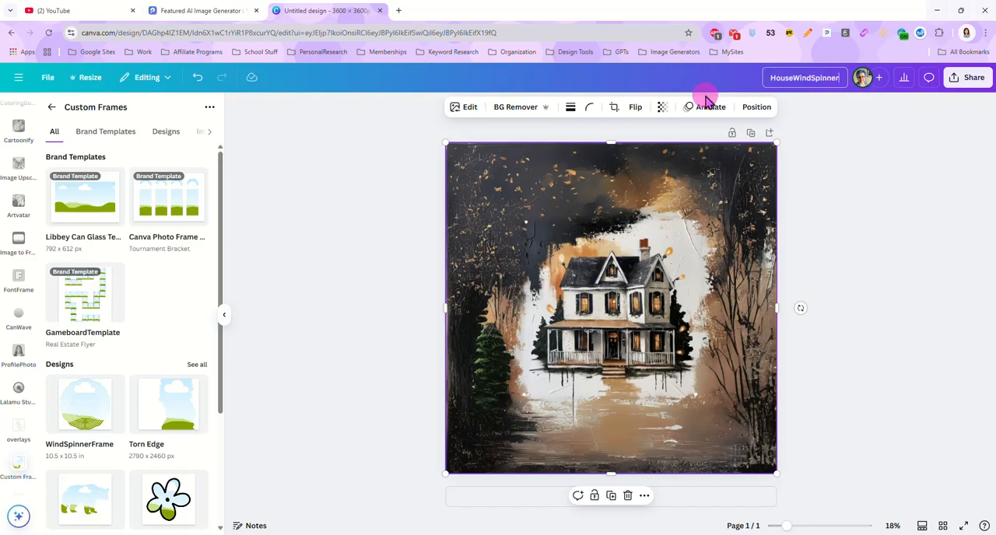
pyautogui.click(965, 78)
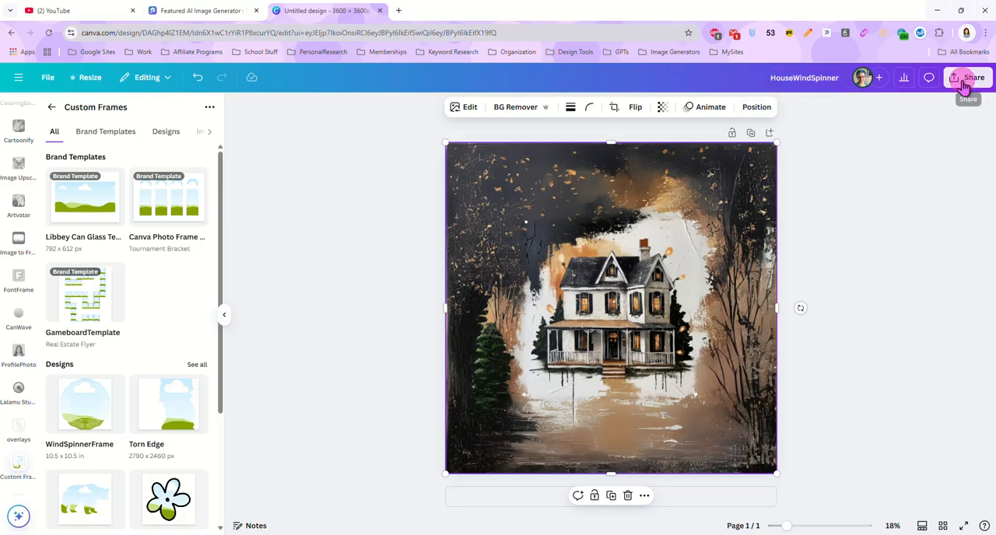
pyautogui.click(809, 286)
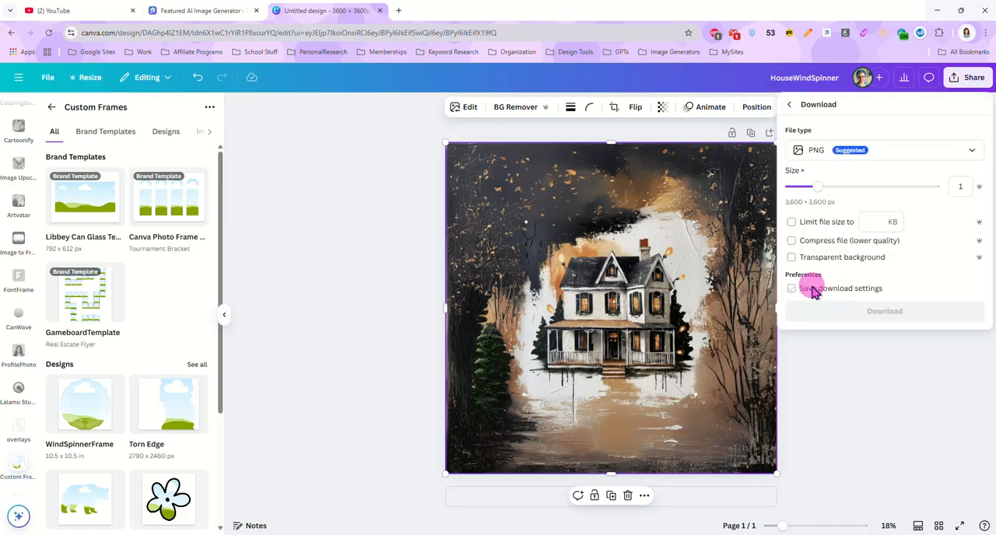
pyautogui.click(846, 317)
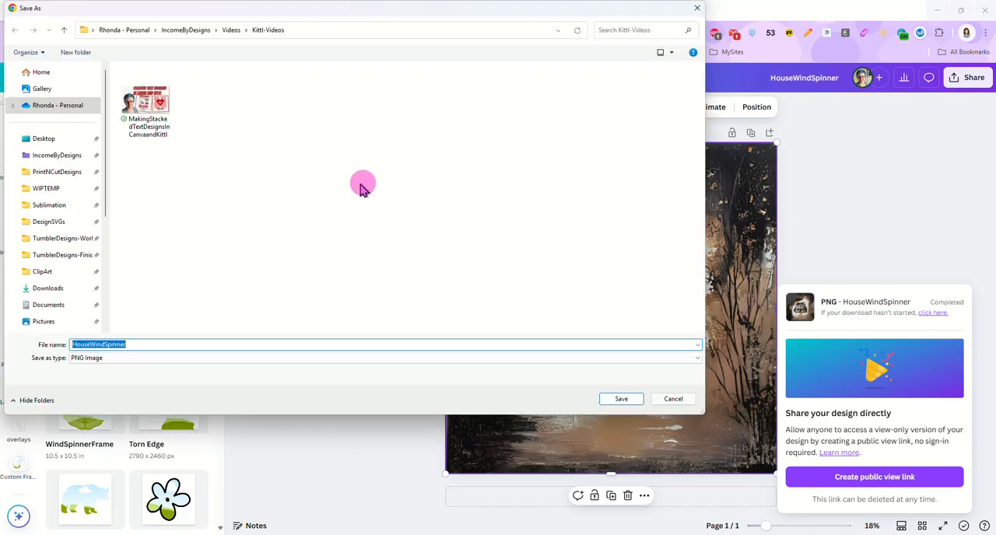
# Step: Save the downloaded PNG as SP013-SpookyHouse in the WindSpinners folder inside PrintNCutDesigns
pyautogui.click(47, 172)
pyautogui.scroll(-3, 315, 265)
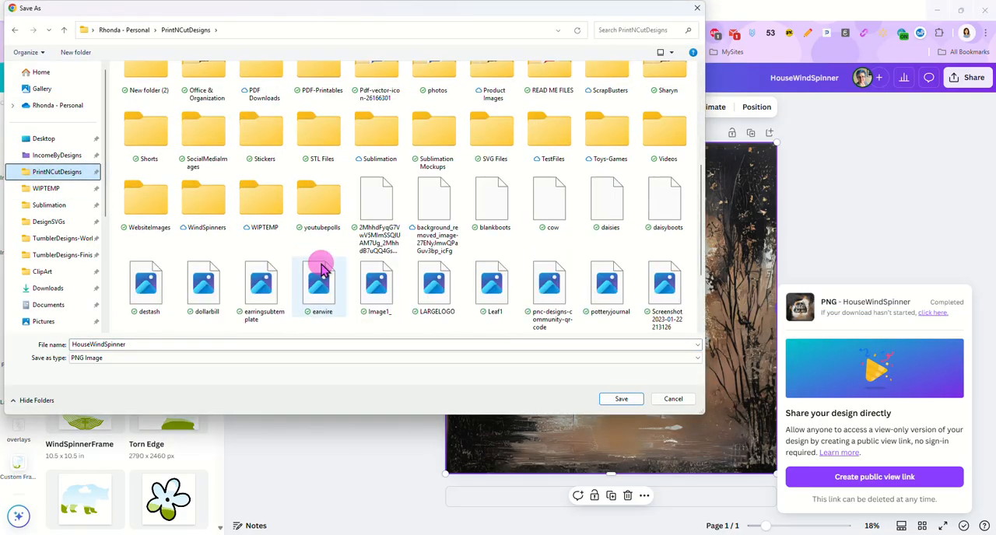
pyautogui.doubleClick(208, 200)
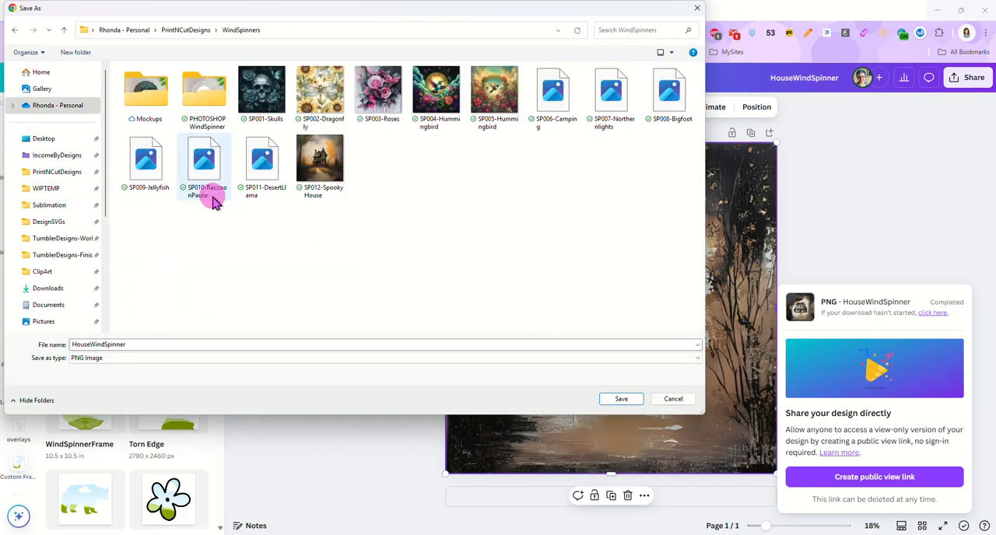
pyautogui.doubleClick(133, 344)
pyautogui.click(319, 165)
pyautogui.doubleClick(84, 345)
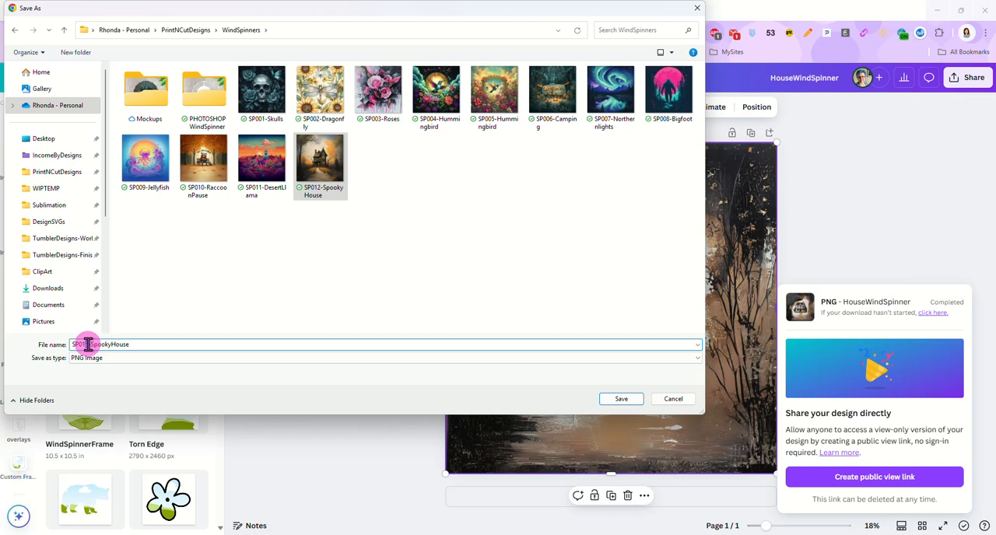
pyautogui.press('BackSpace')
pyautogui.write('3')
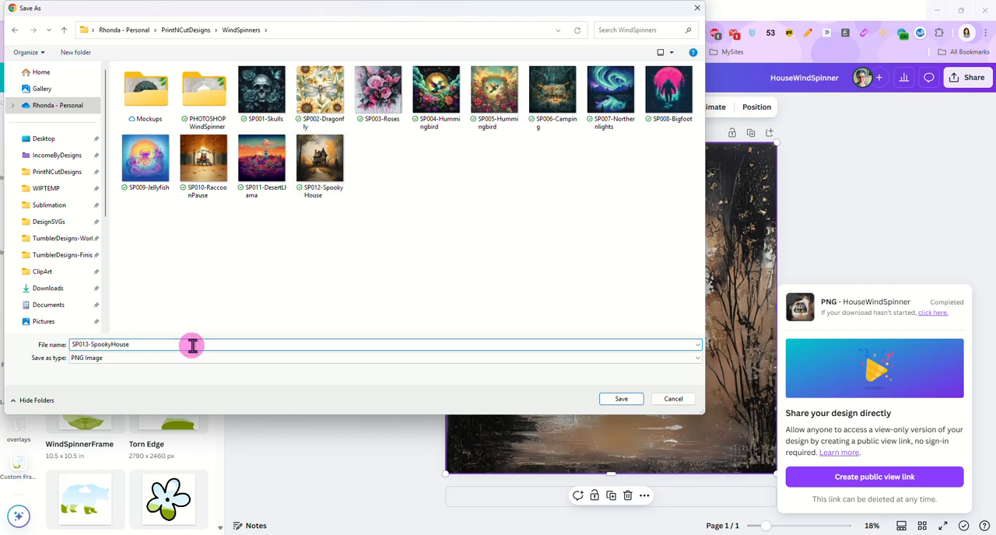
pyautogui.click(622, 399)
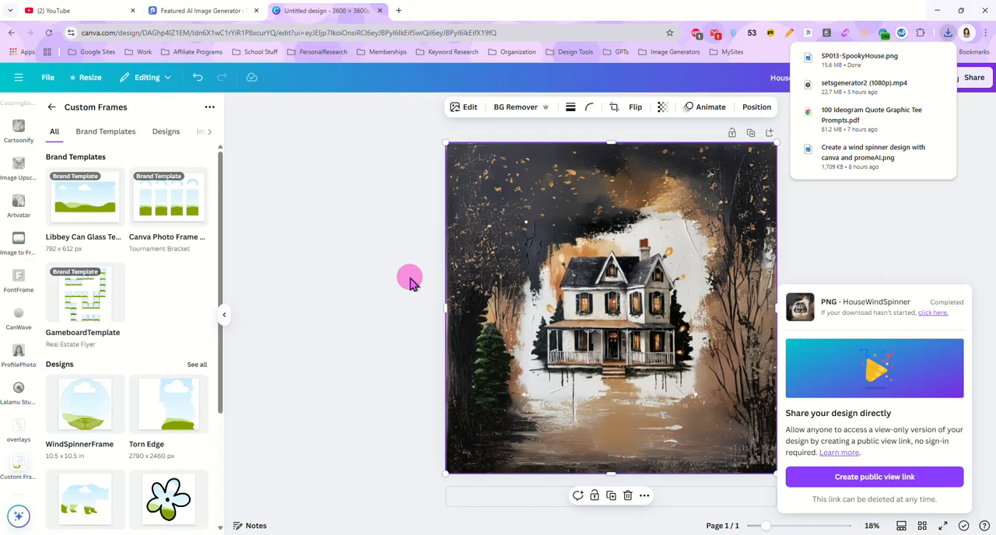
# Step: Delete the expanded house image from the page
pyautogui.click(411, 281)
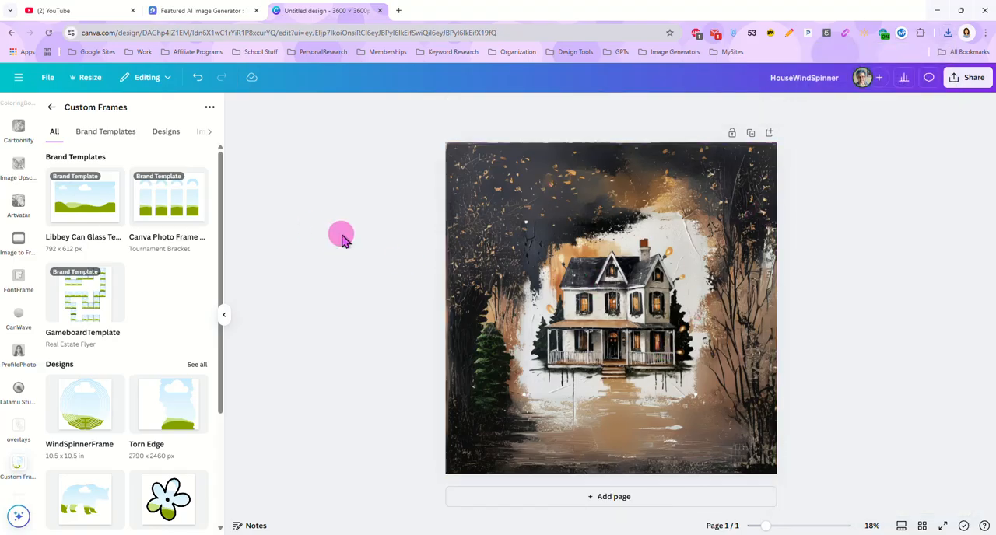
pyautogui.click(634, 347)
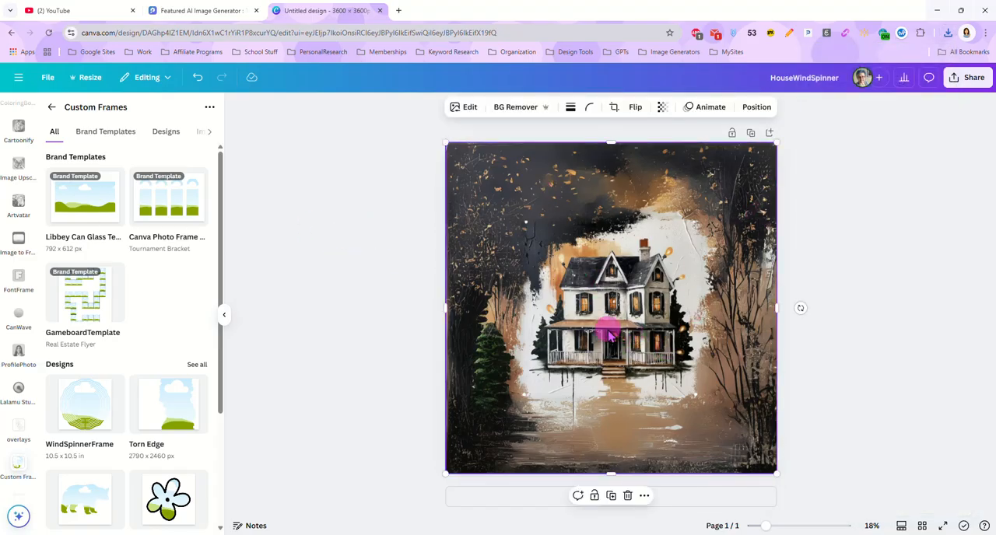
pyautogui.press('Delete')
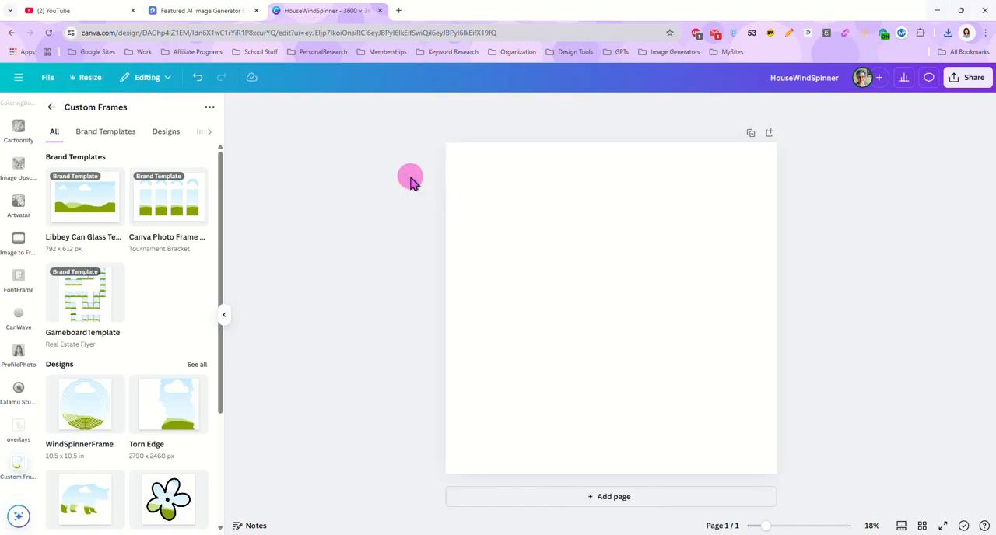
# Step: Switch to PromeAI and download the first "Somebody's Watching Me" cow image from Generation & History into the WindSpinners folder under its default name
pyautogui.click(209, 14)
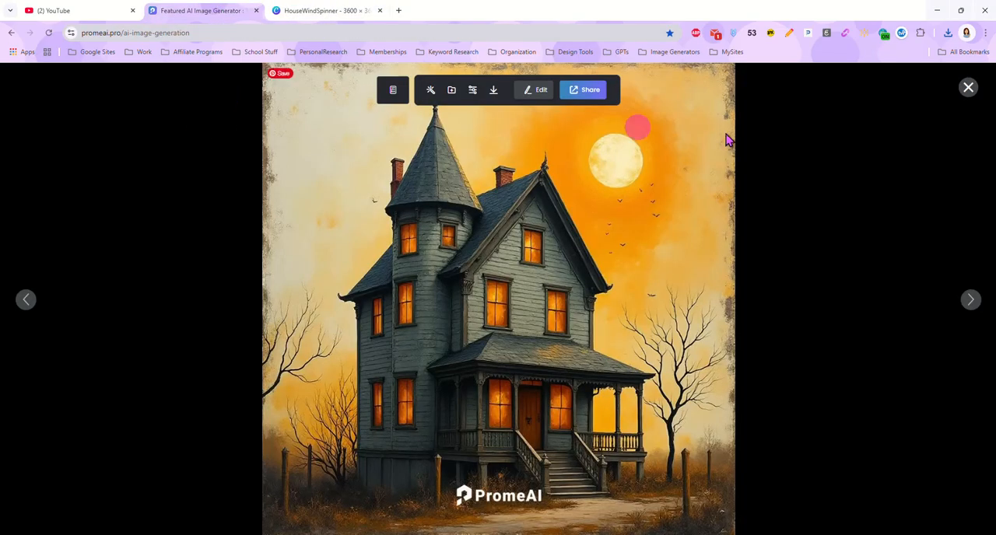
pyautogui.click(969, 89)
pyautogui.scroll(10, 382, 222)
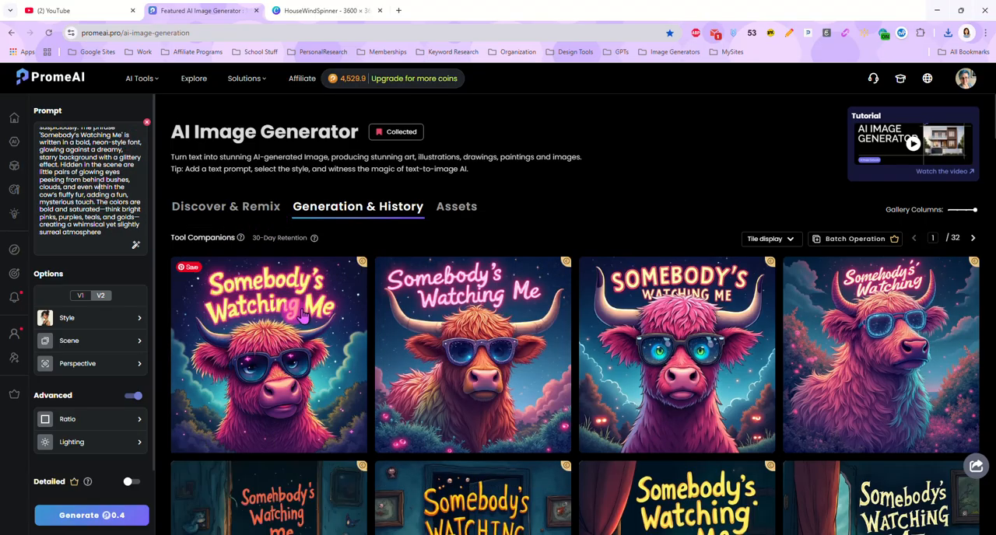
pyautogui.click(286, 369)
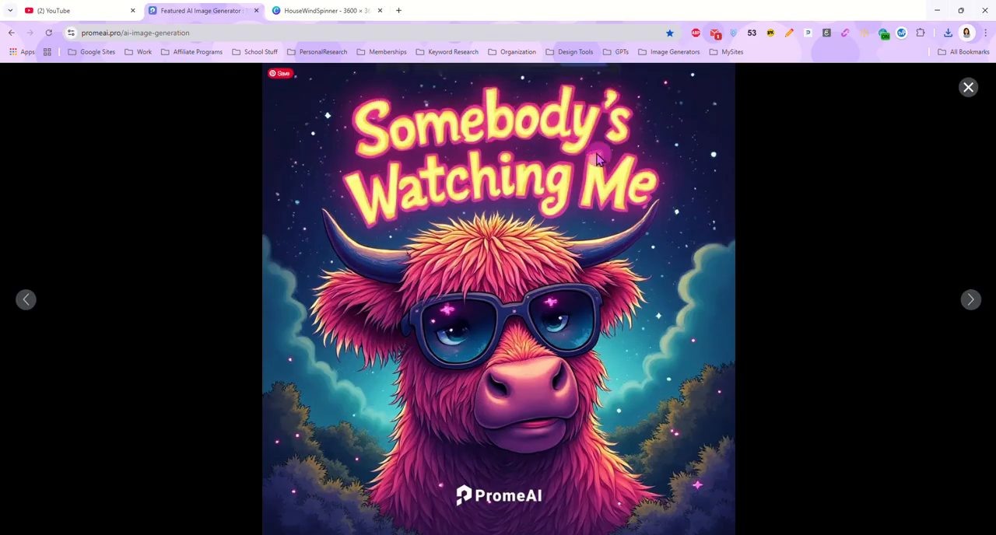
pyautogui.click(494, 90)
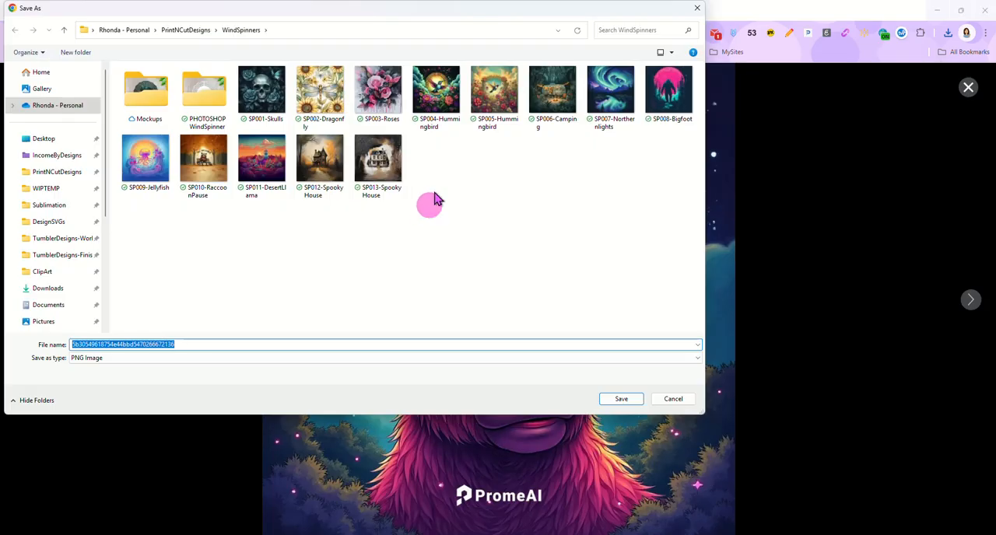
pyautogui.click(621, 400)
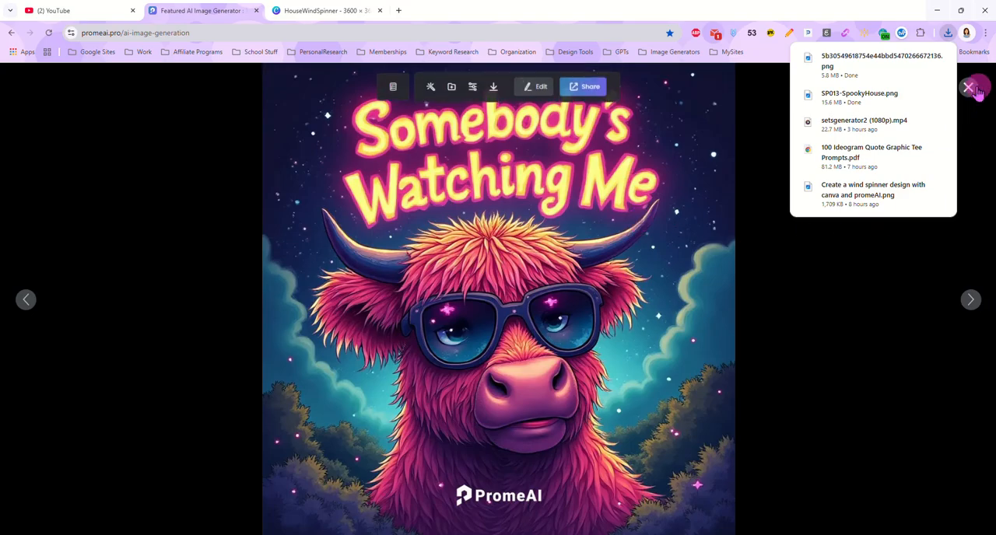
# Step: Switch to Canva, place the newly downloaded cow image on the blank page, and shrink it to the middle with space around it
pyautogui.click(969, 87)
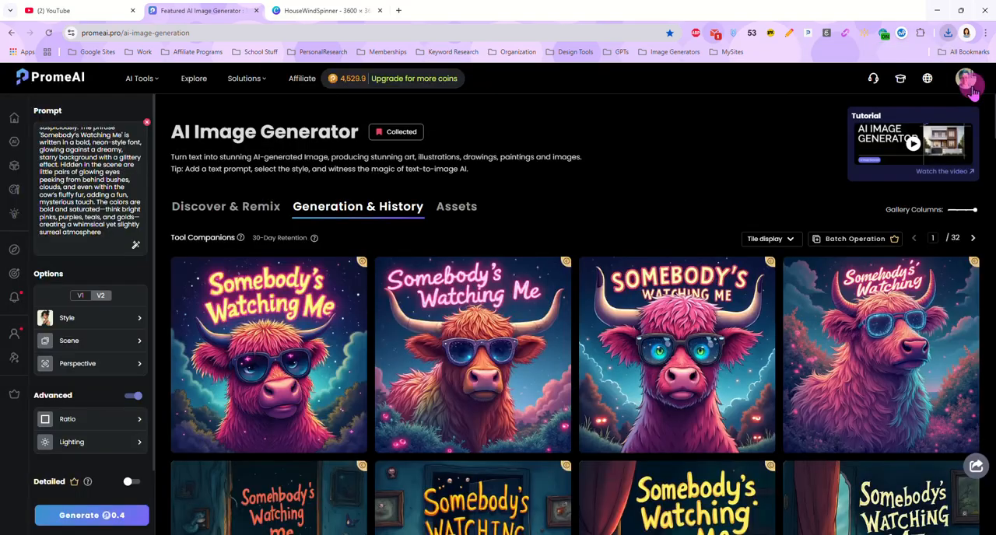
pyautogui.click(340, 18)
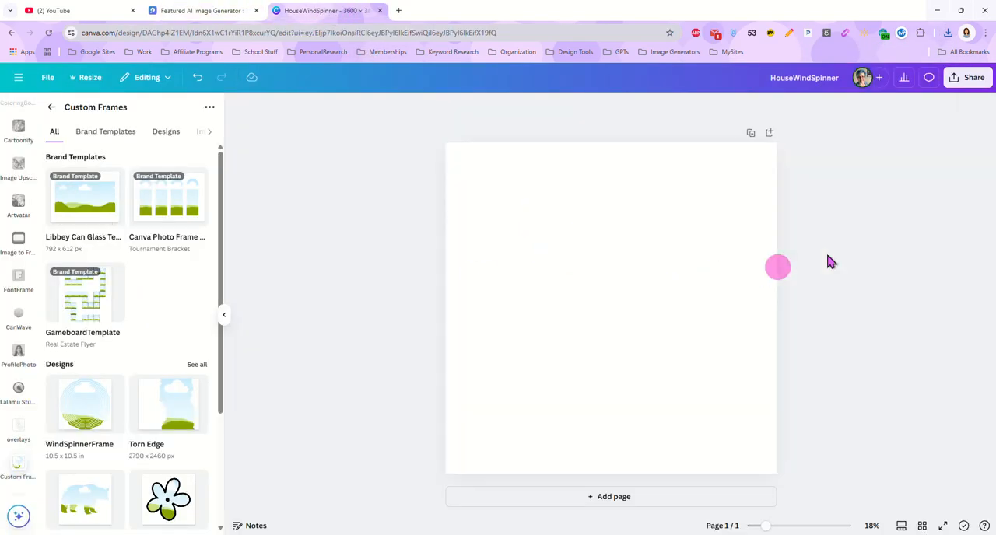
pyautogui.click(948, 32)
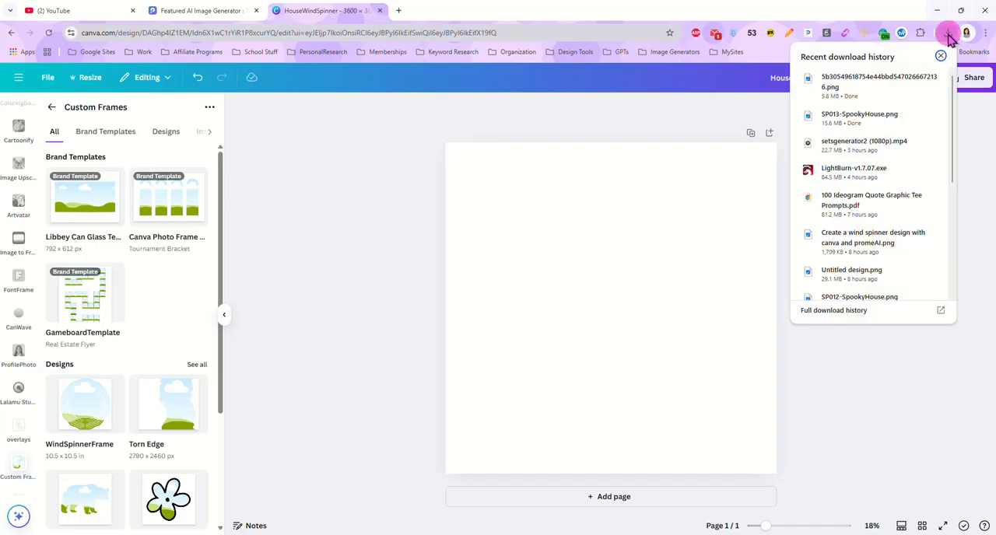
pyautogui.click(882, 84)
pyautogui.moveTo(876, 86); pyautogui.dragTo(607, 295)
pyautogui.moveTo(620, 308); pyautogui.dragTo(620, 308)
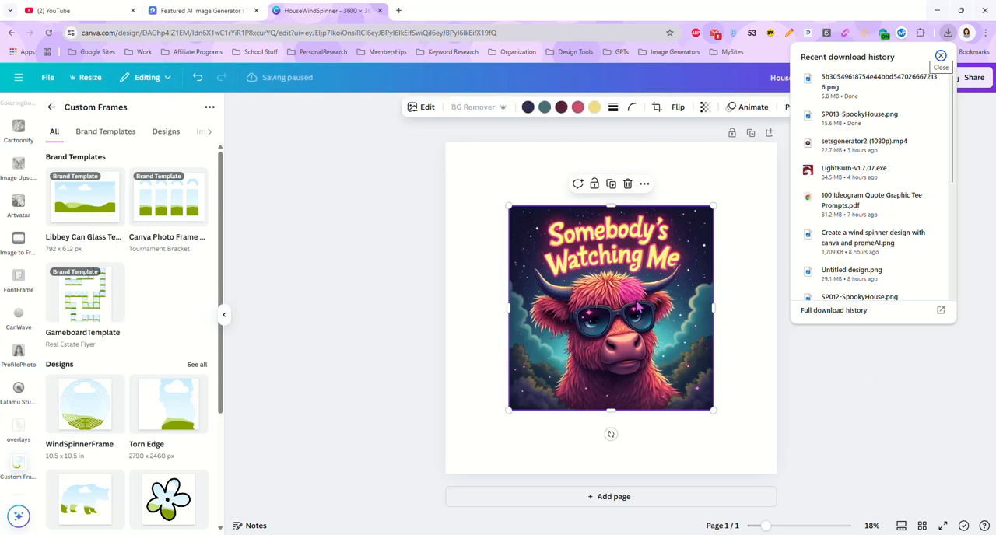
pyautogui.moveTo(713, 400); pyautogui.dragTo(683, 381)
pyautogui.moveTo(629, 327); pyautogui.dragTo(638, 338)
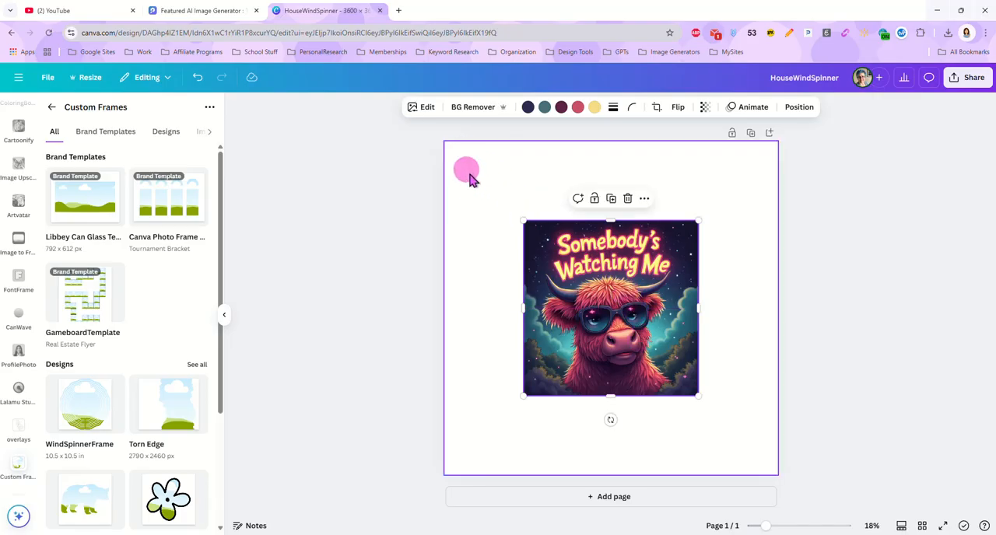
# Step: Generate Magic Expand results for the cow image using the Whole Page size
pyautogui.click(427, 109)
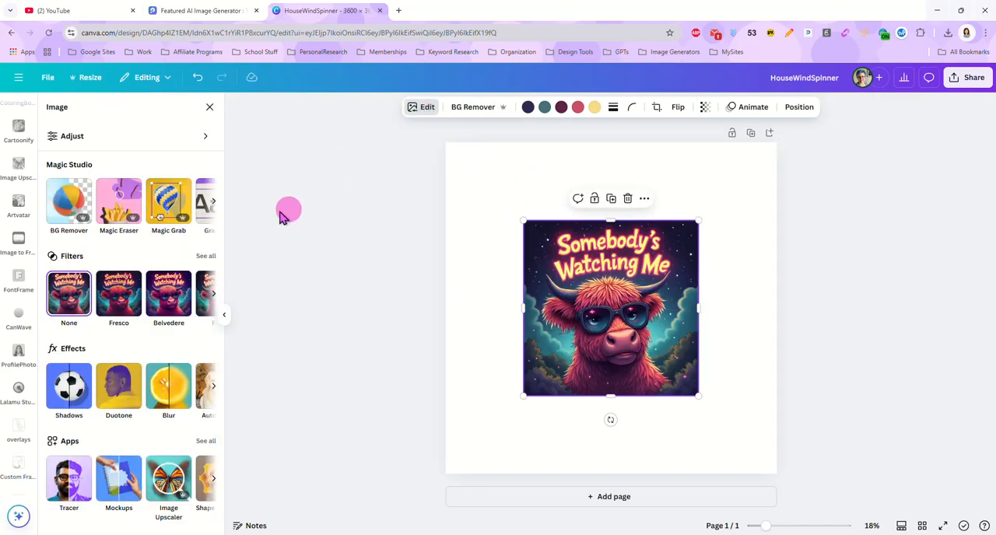
pyautogui.click(212, 201)
pyautogui.click(212, 200)
pyautogui.click(198, 200)
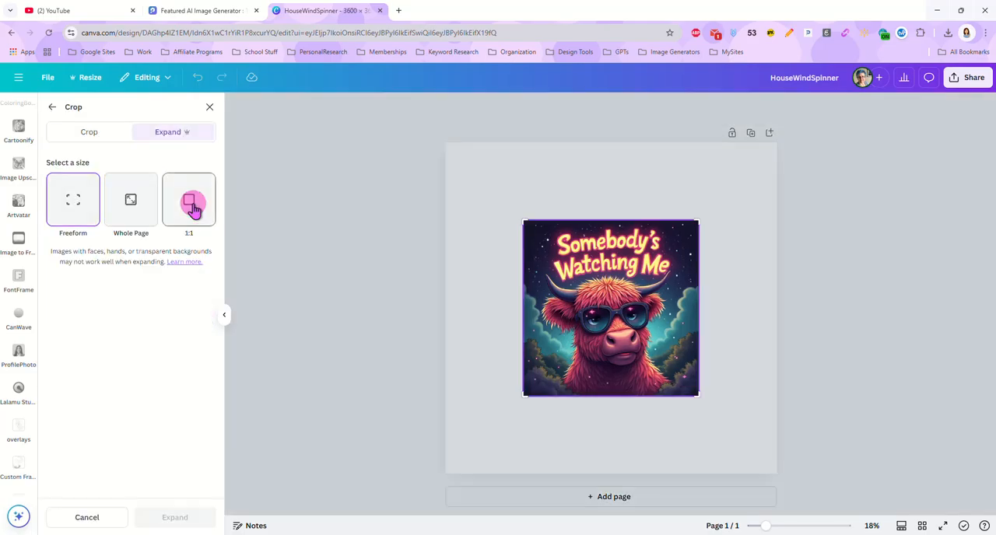
pyautogui.click(137, 202)
pyautogui.click(177, 518)
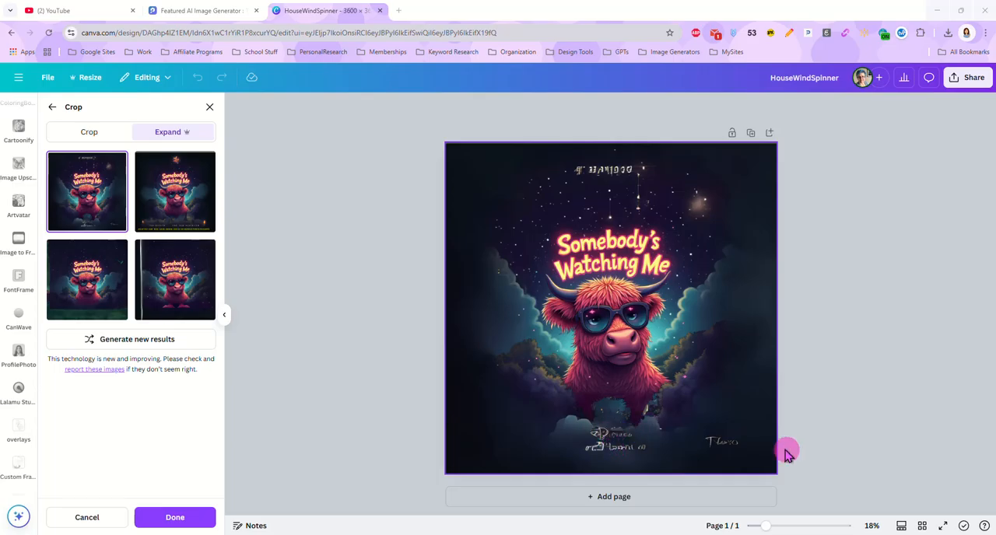
# Step: Compare the four expanded versions of the cow image and apply the first one
pyautogui.click(179, 200)
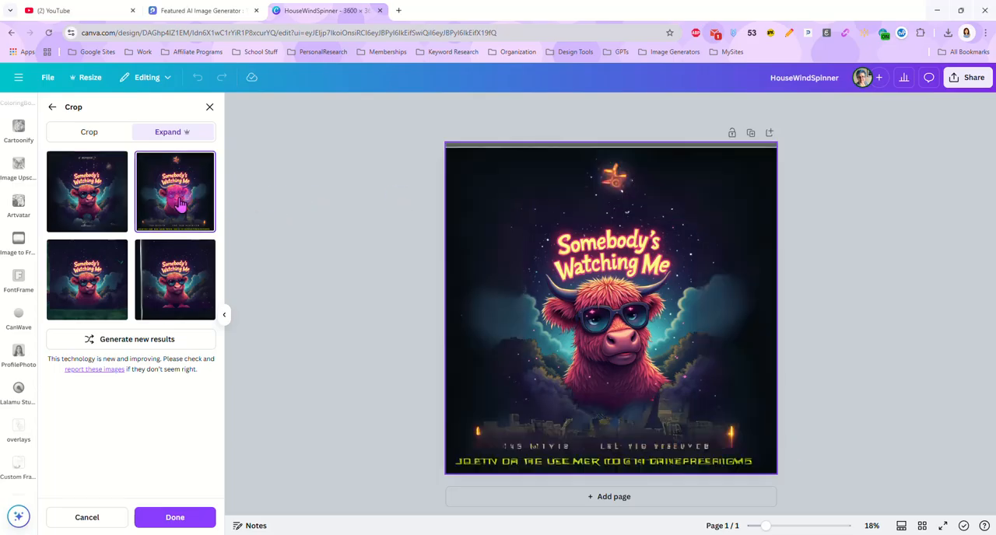
pyautogui.click(88, 282)
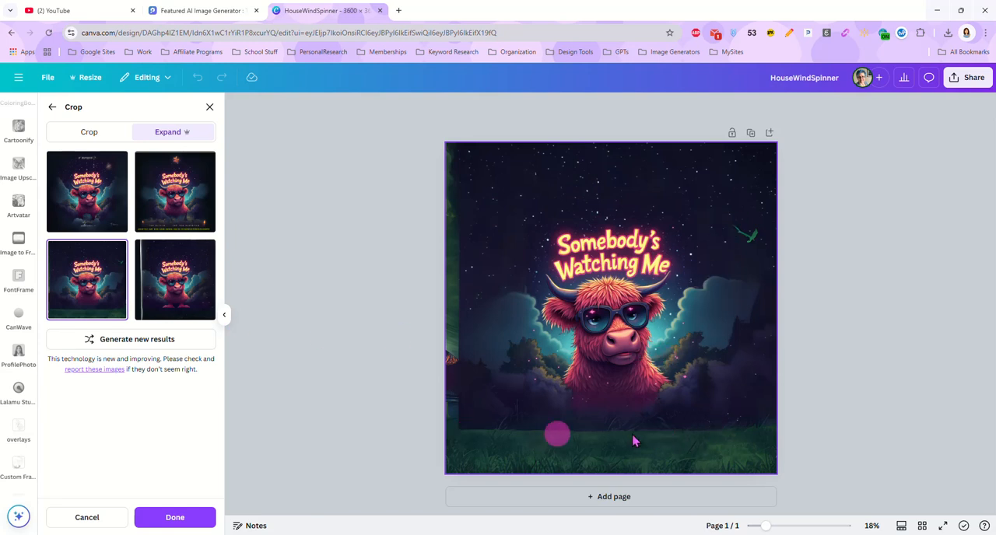
pyautogui.click(168, 287)
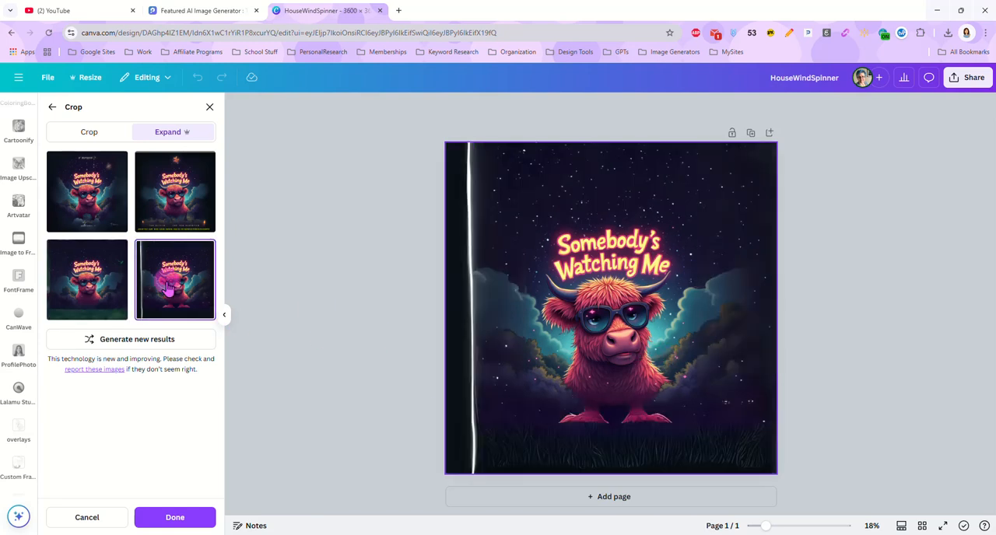
pyautogui.click(102, 191)
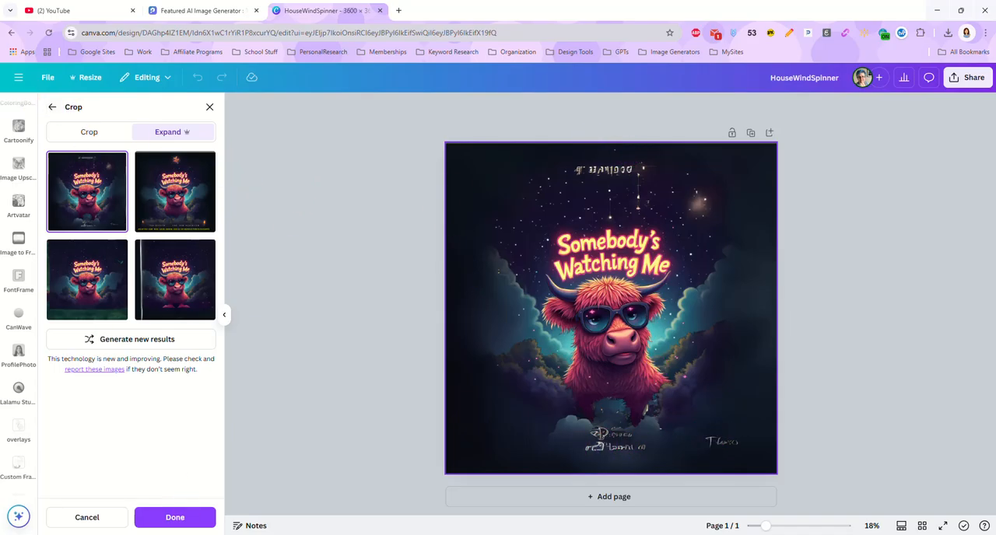
pyautogui.click(191, 523)
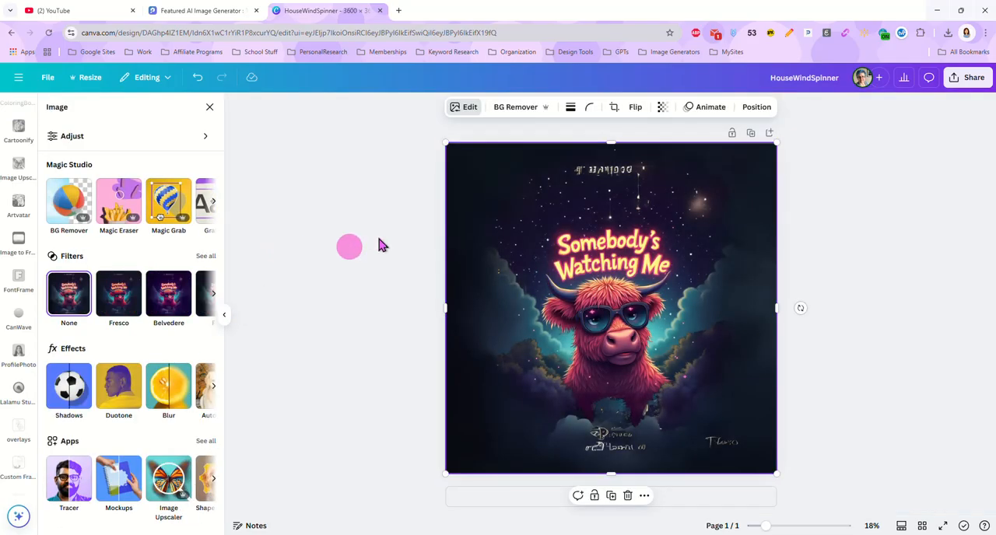
# Step: Erase the stray lettering above the title, below the cow and near the lower-right corner with Magic Eraser at brush size 57
pyautogui.click(119, 201)
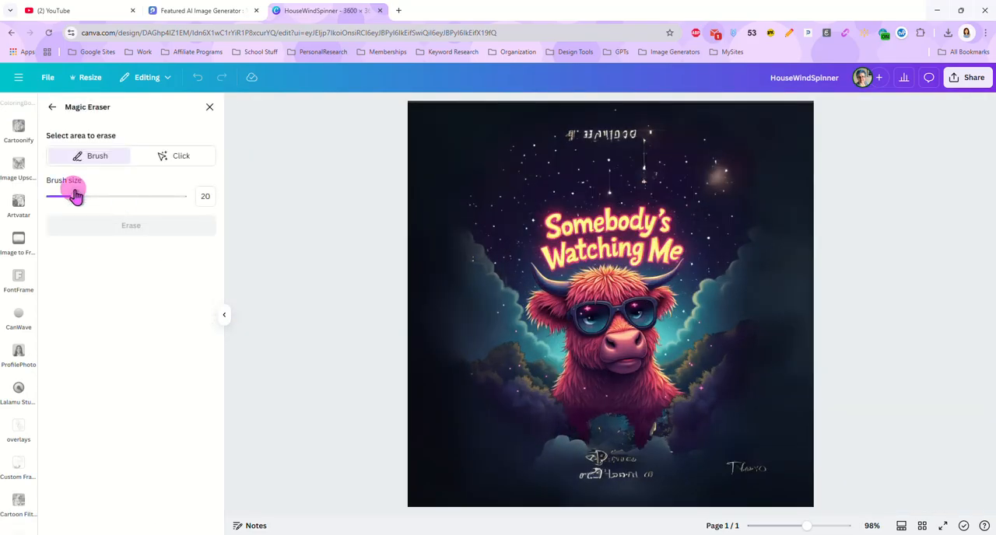
pyautogui.moveTo(81, 198); pyautogui.dragTo(124, 199)
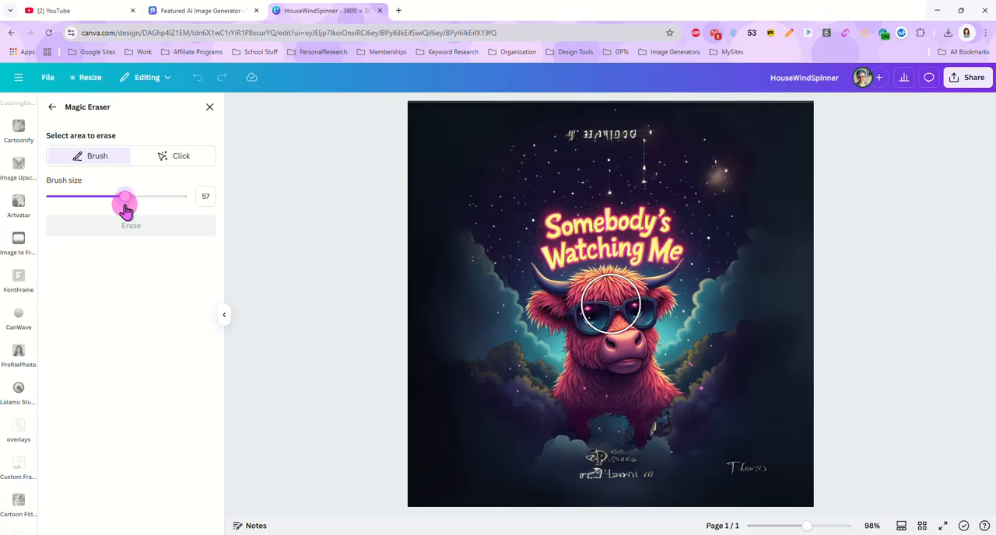
pyautogui.moveTo(600, 472); pyautogui.dragTo(643, 475)
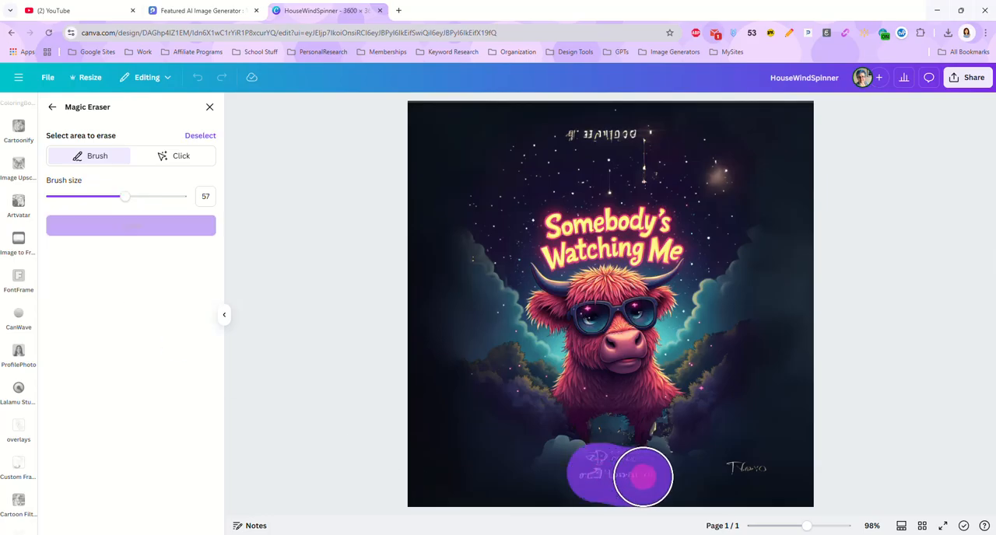
pyautogui.moveTo(720, 466); pyautogui.dragTo(773, 466)
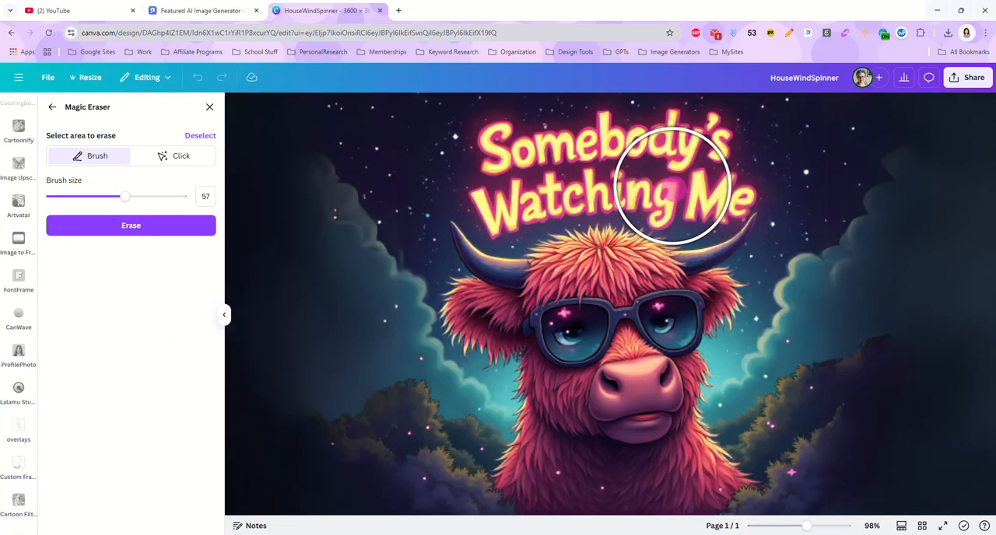
pyautogui.scroll(3, 685, 226)
pyautogui.moveTo(809, 528); pyautogui.dragTo(784, 527)
pyautogui.moveTo(576, 171); pyautogui.dragTo(643, 171)
pyautogui.moveTo(644, 438); pyautogui.dragTo(589, 435)
pyautogui.moveTo(713, 435); pyautogui.dragTo(737, 440)
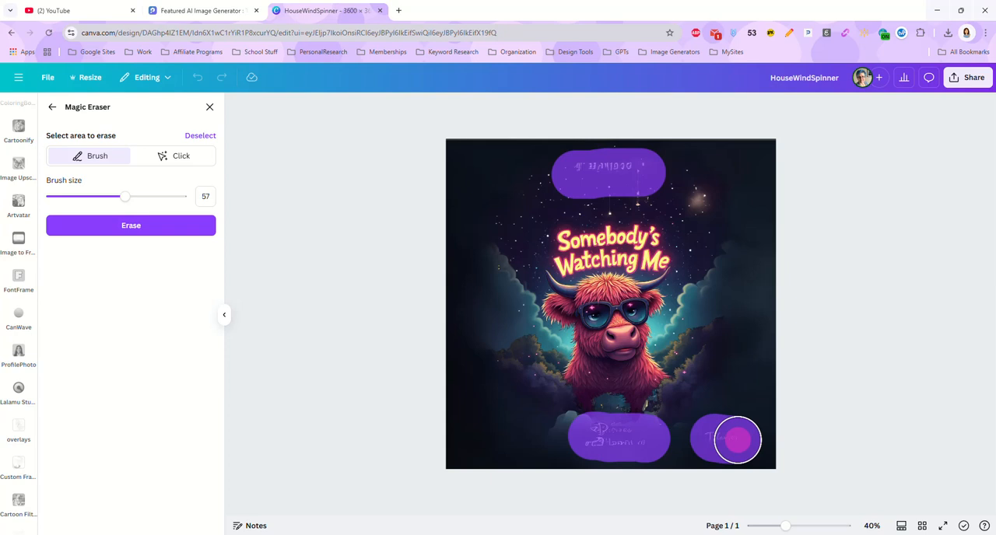
pyautogui.click(144, 227)
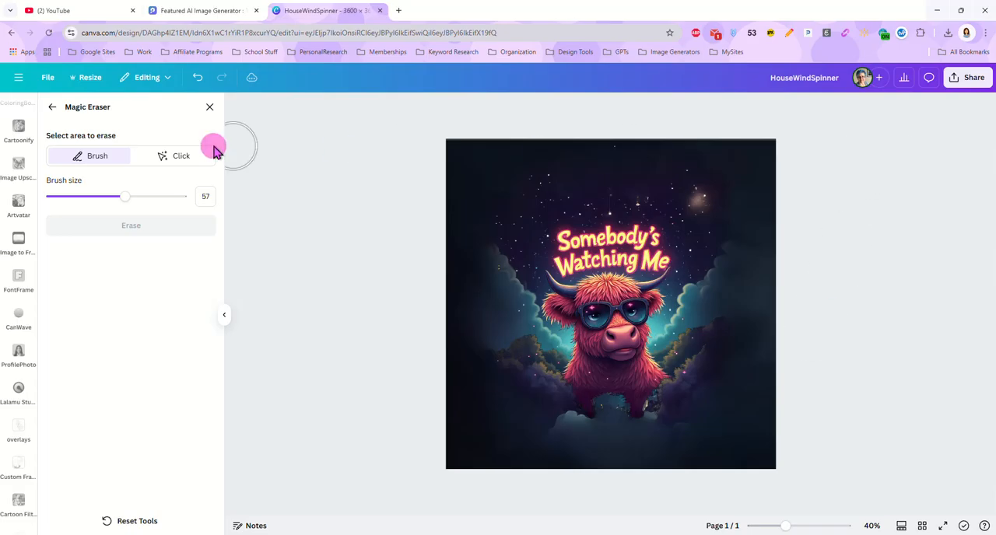
pyautogui.click(212, 107)
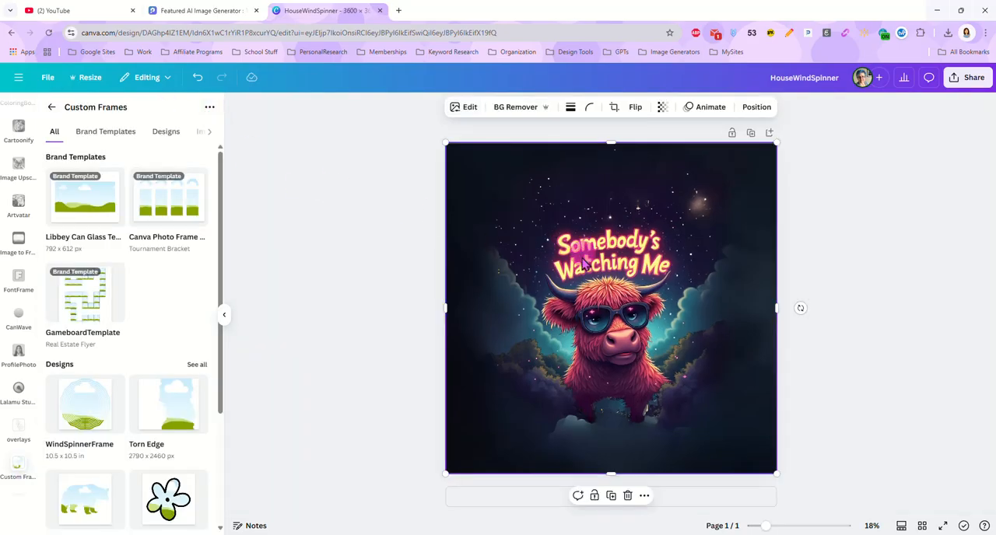
# Step: Add a second page and place the WindSpinnerFrame design on it
pyautogui.click(817, 300)
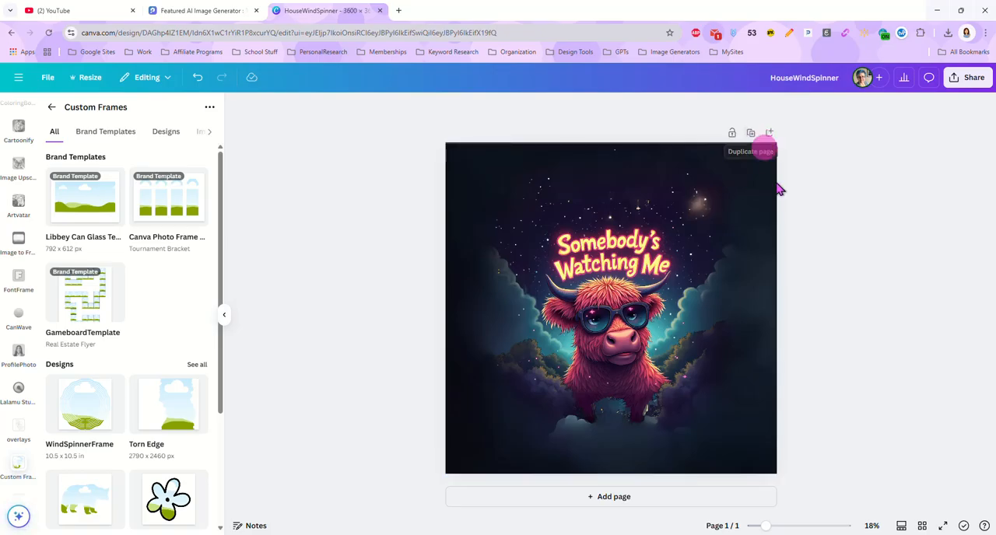
pyautogui.click(767, 134)
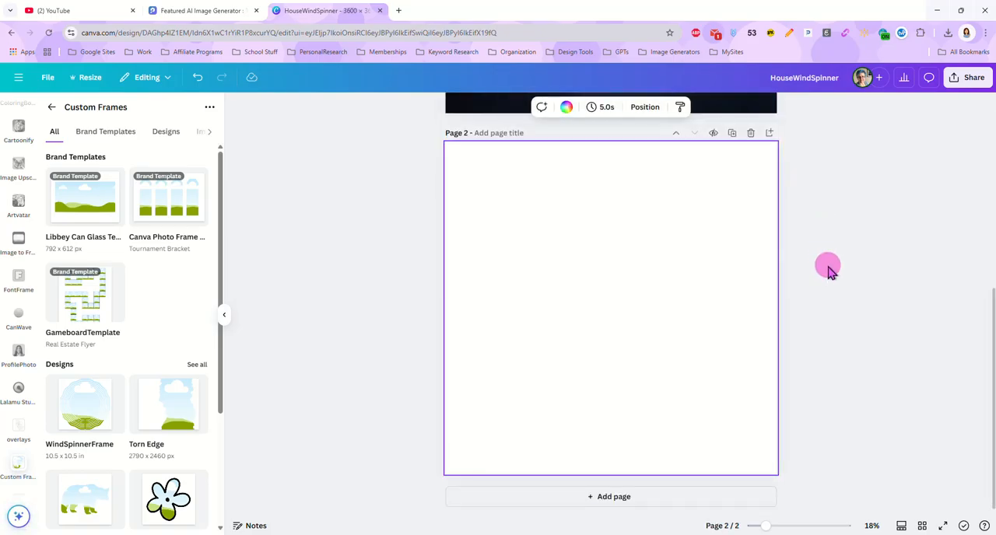
pyautogui.click(104, 418)
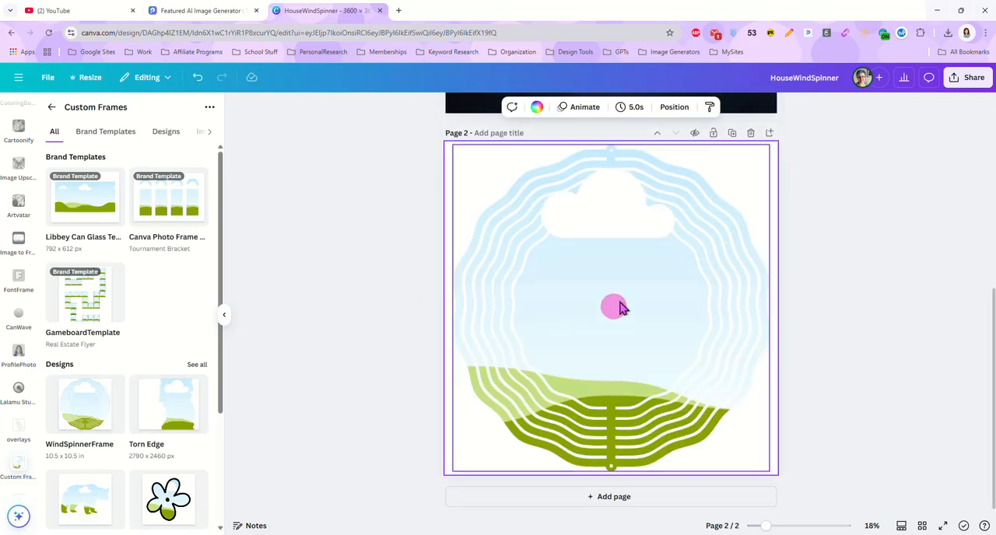
# Step: Copy the expanded cow image into the wind spinner frame on page 2 to preview the fit, and delete that preview page
pyautogui.scroll(2, 827, 285)
pyautogui.scroll(2, 823, 285)
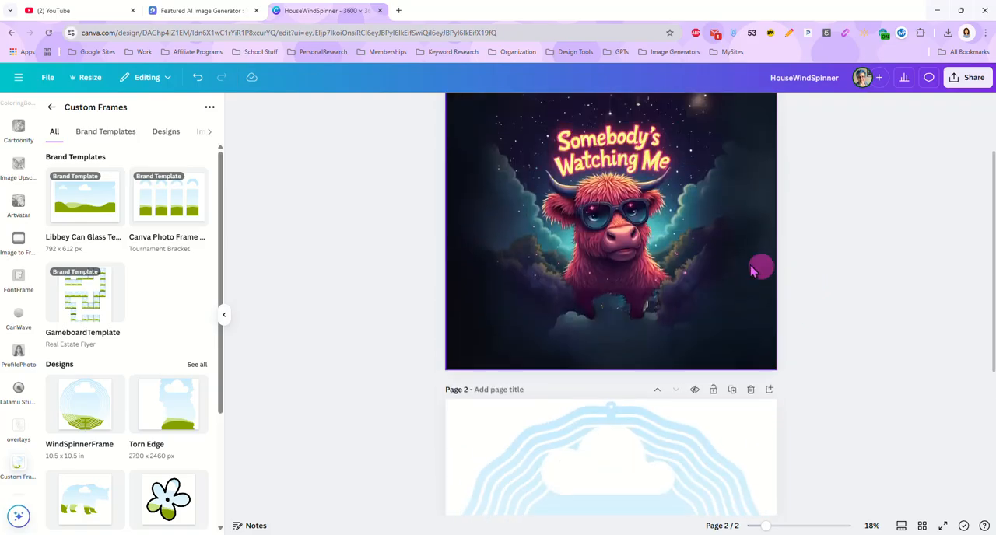
pyautogui.click(623, 253)
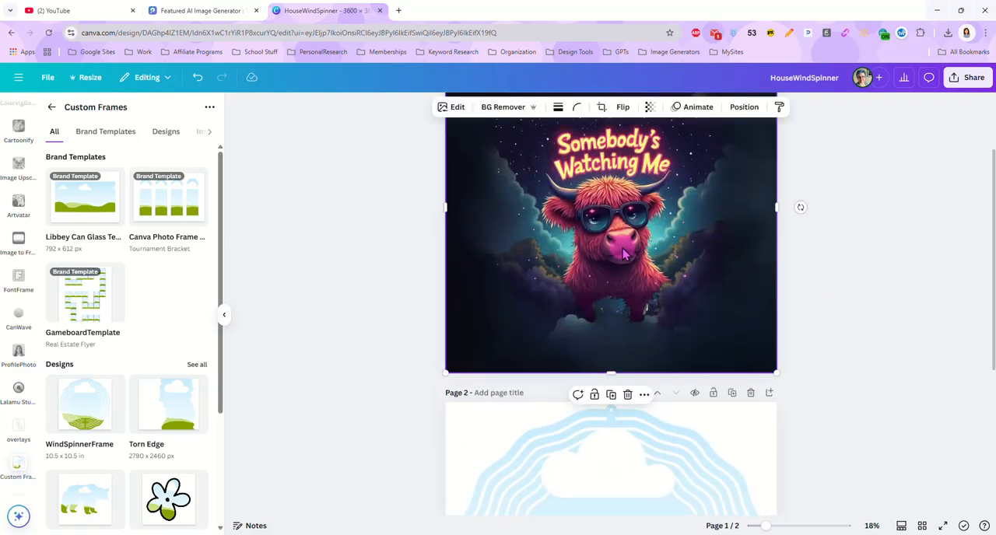
pyautogui.scroll(-2, 428, 265)
pyautogui.click(456, 280)
pyautogui.hotkey('ctrl', 'v')
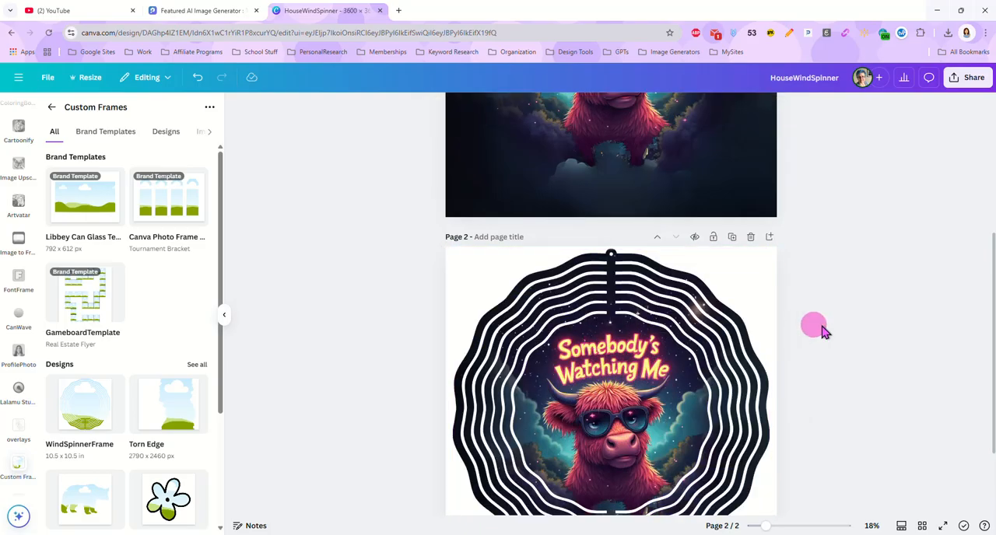
pyautogui.scroll(-2, 829, 257)
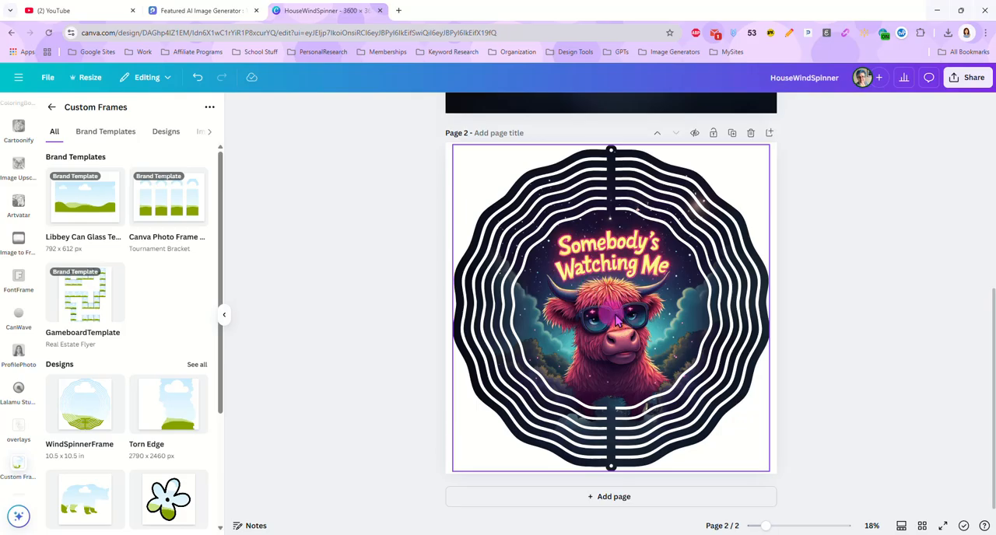
pyautogui.click(751, 136)
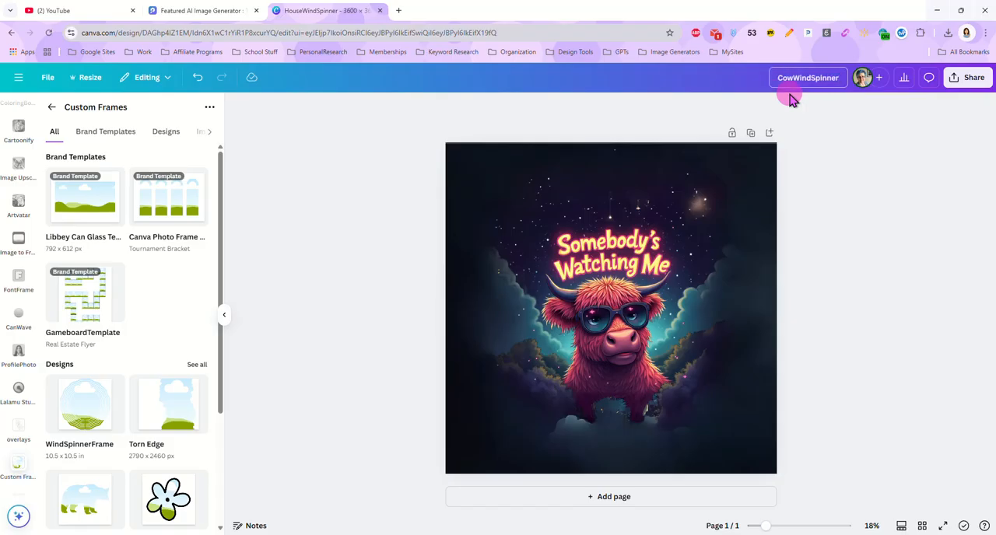
# Step: Name the design CowWindSpinner and download it as a PNG at 3,600 × 3,600 px
pyautogui.click(963, 77)
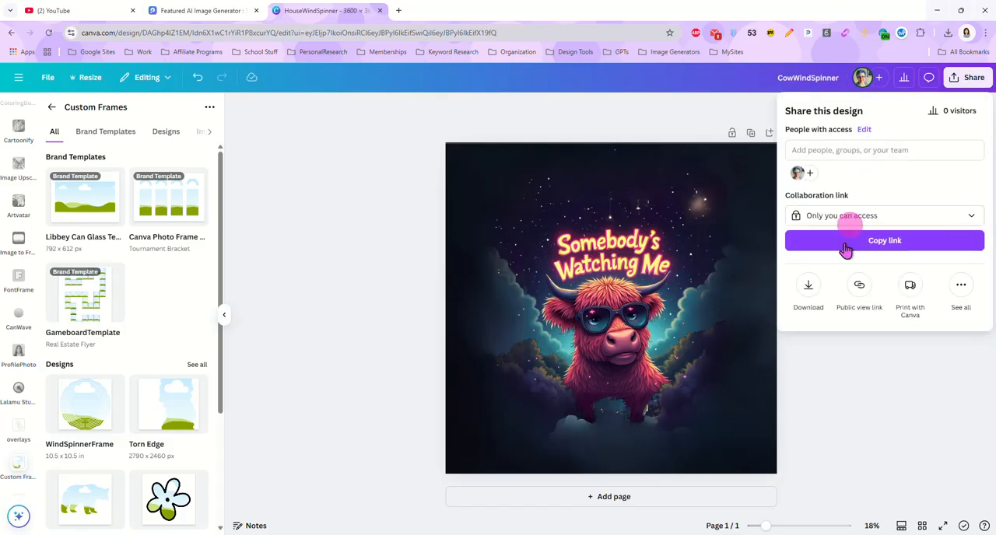
pyautogui.click(807, 287)
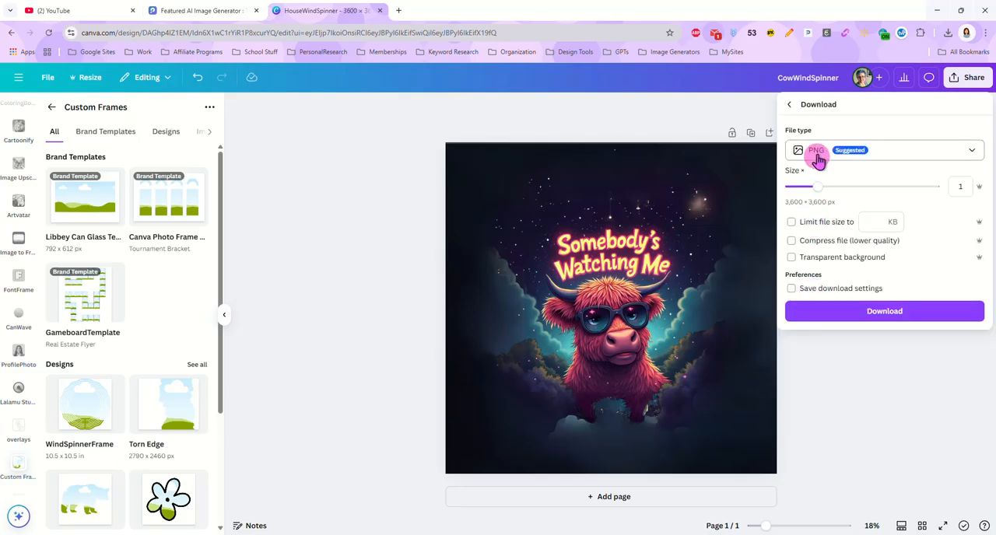
pyautogui.click(842, 311)
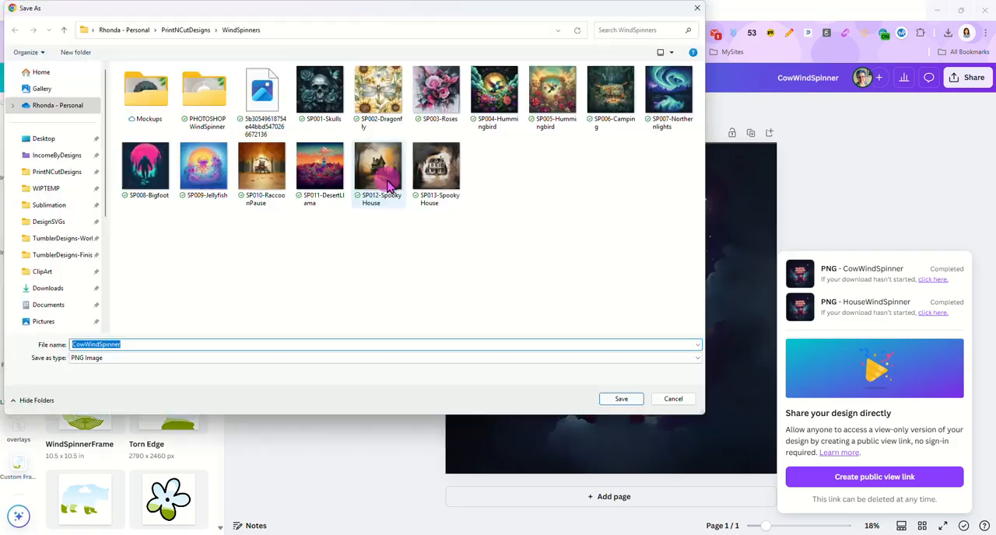
# Step: Save the downloaded PNG as SP014-CowSpinner in the WindSpinners folder, basing the name on the existing SP013-SpookyHouse file
pyautogui.click(435, 167)
pyautogui.click(83, 345)
pyautogui.moveTo(83, 345); pyautogui.dragTo(177, 350)
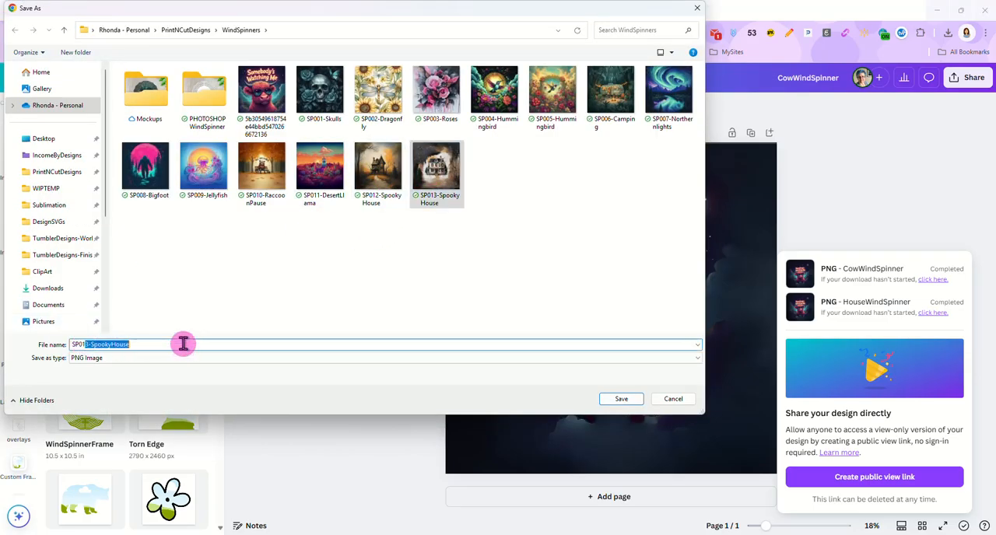
pyautogui.write('4')
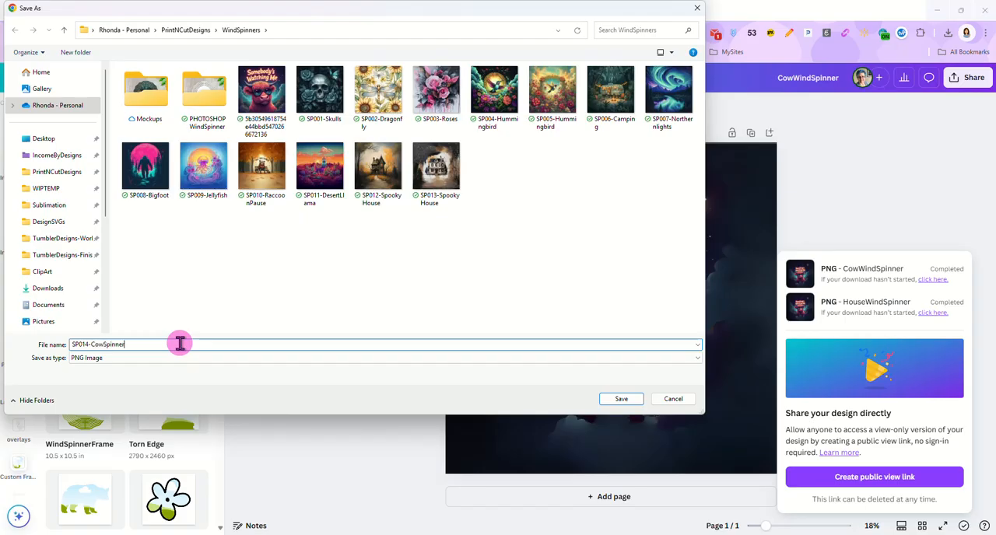
pyautogui.write('-CowSpinner')
pyautogui.press('Return')
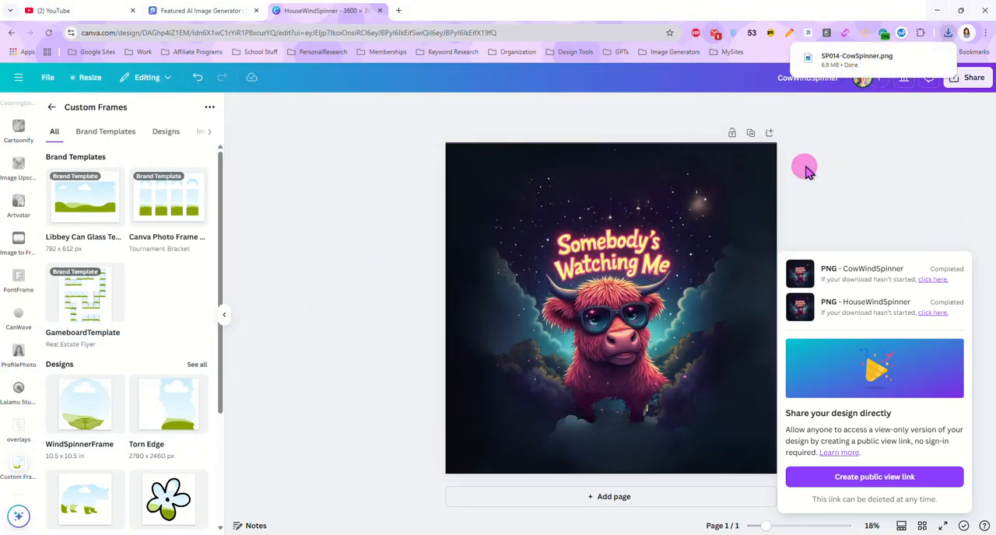
# Step: Open the MyDesigns dashboard in a new browser tab
pyautogui.click(399, 12)
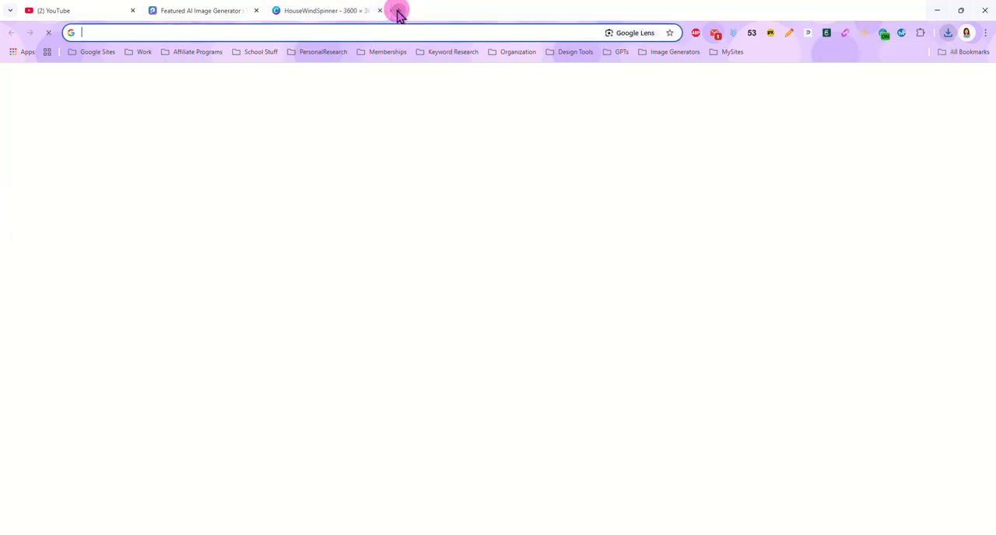
pyautogui.click(336, 158)
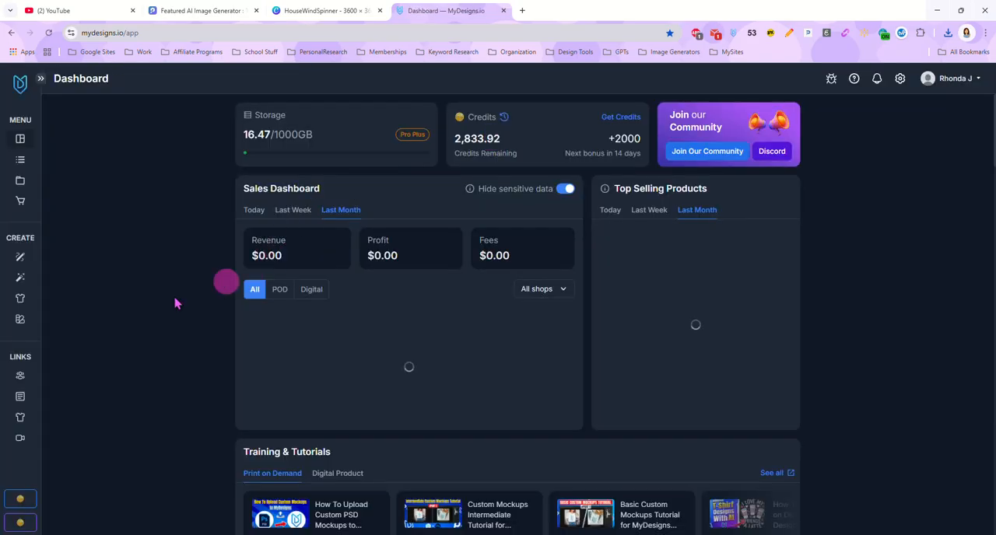
# Step: Open the Wind Spinners collection folder and delete its existing Halloween haunted house listing
pyautogui.click(22, 184)
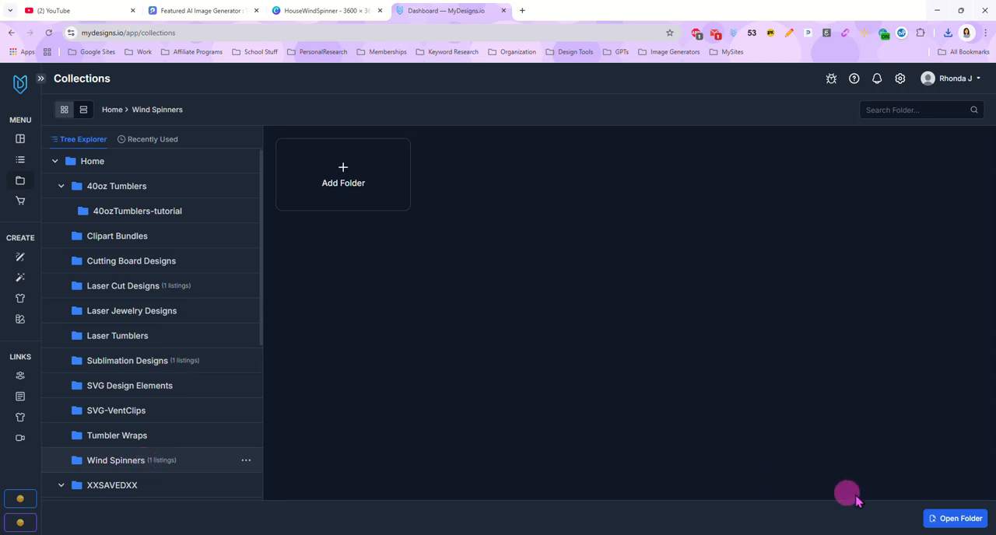
pyautogui.click(949, 519)
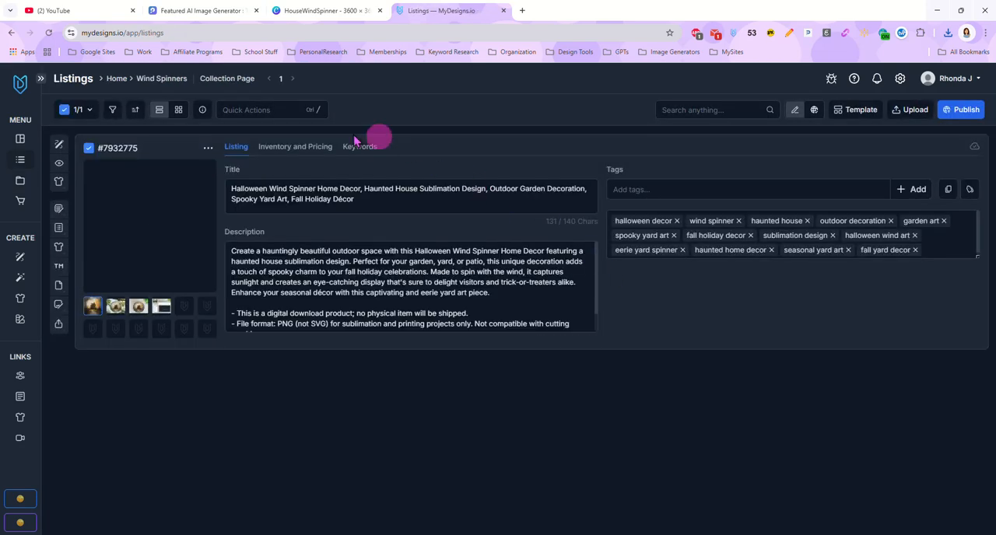
pyautogui.click(267, 108)
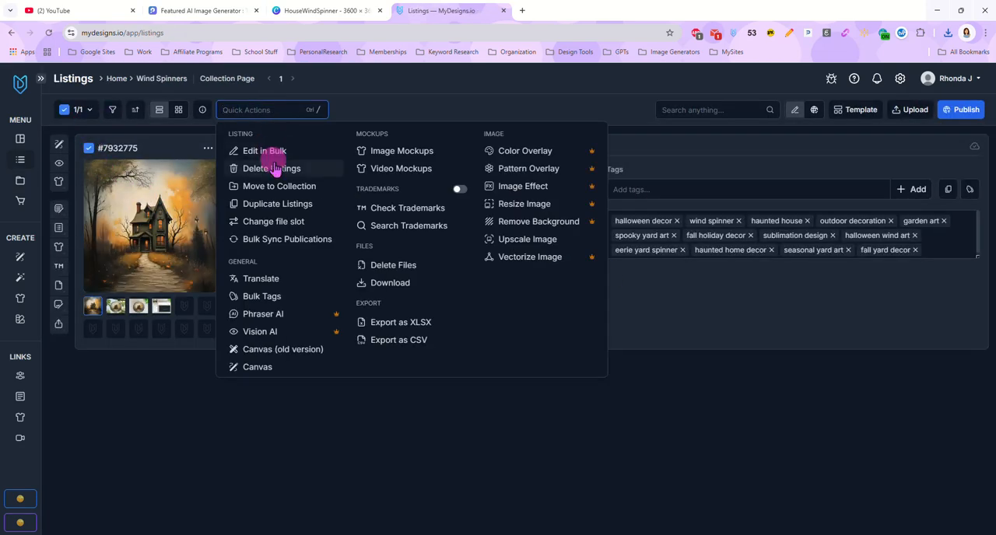
pyautogui.click(271, 166)
pyautogui.click(566, 173)
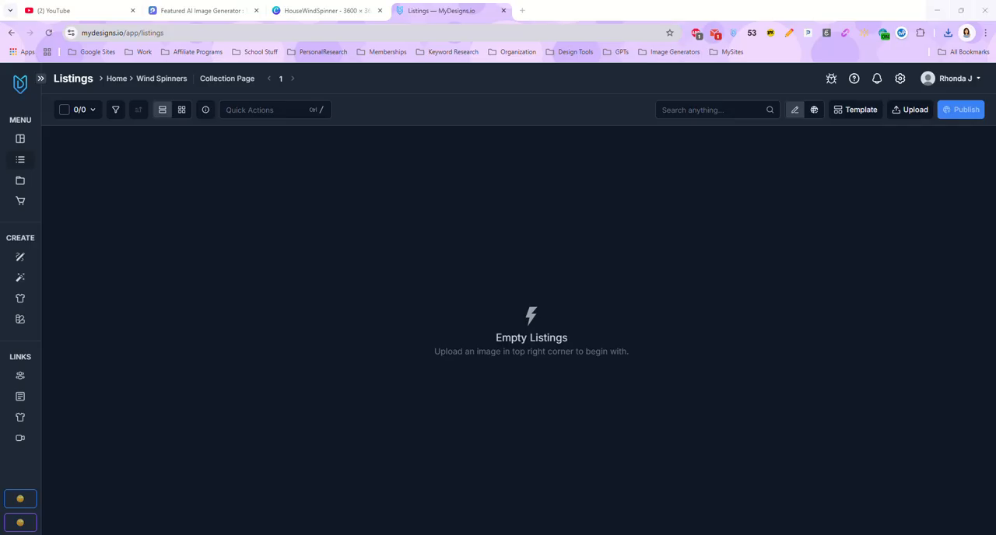
# Step: Upload SP014-CowSpinner.png and SP013-SpookyHouse.png to the Main file slot as new listings in the Wind Spinners folder
pyautogui.click(907, 112)
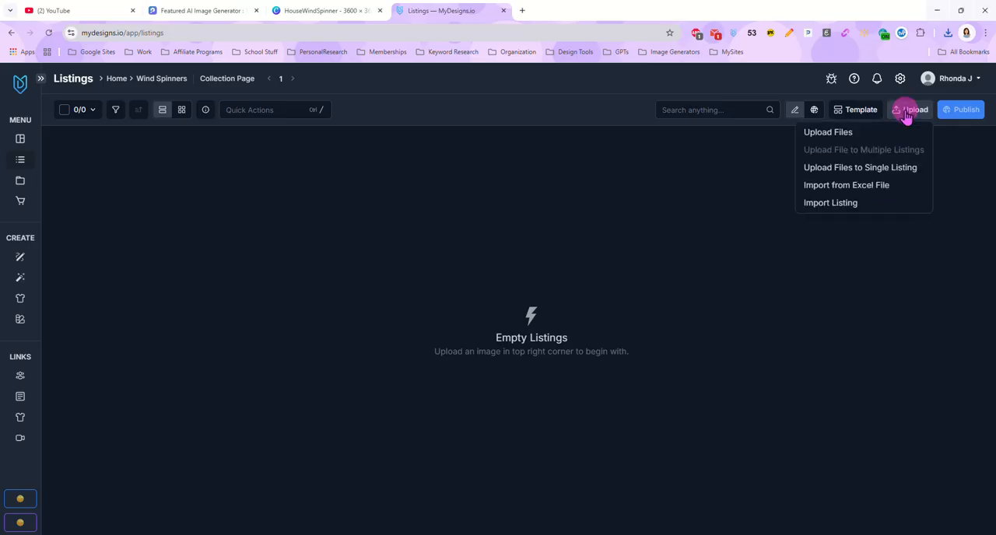
pyautogui.click(846, 132)
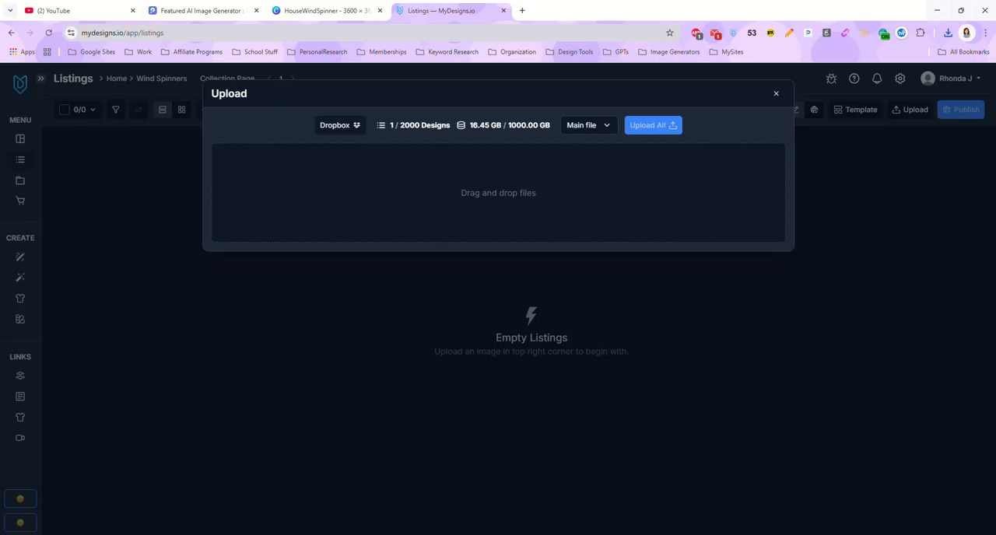
pyautogui.moveTo(785, 322); pyautogui.dragTo(556, 191)
pyautogui.moveTo(785, 322); pyautogui.dragTo(436, 223)
pyautogui.moveTo(995, 128); pyautogui.dragTo(995, 189)
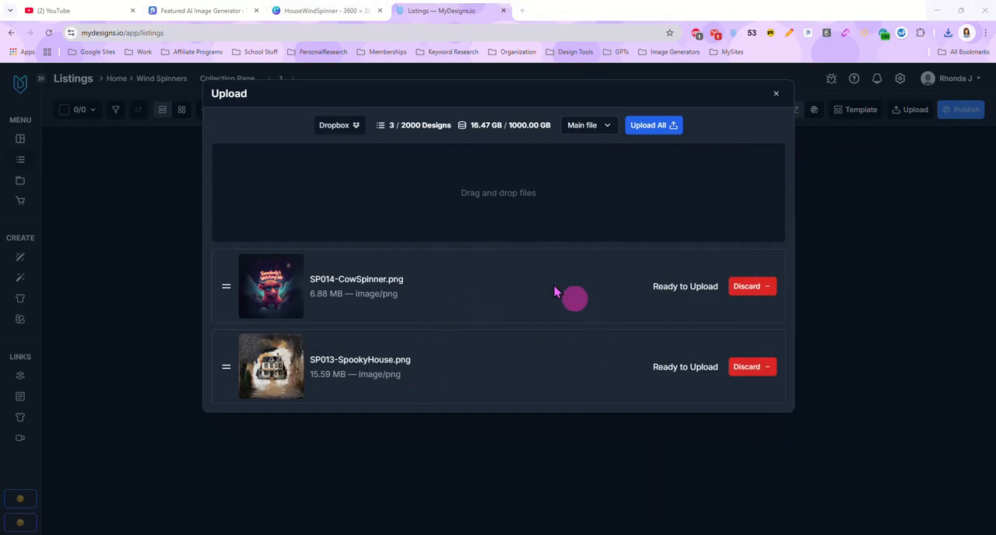
pyautogui.click(645, 126)
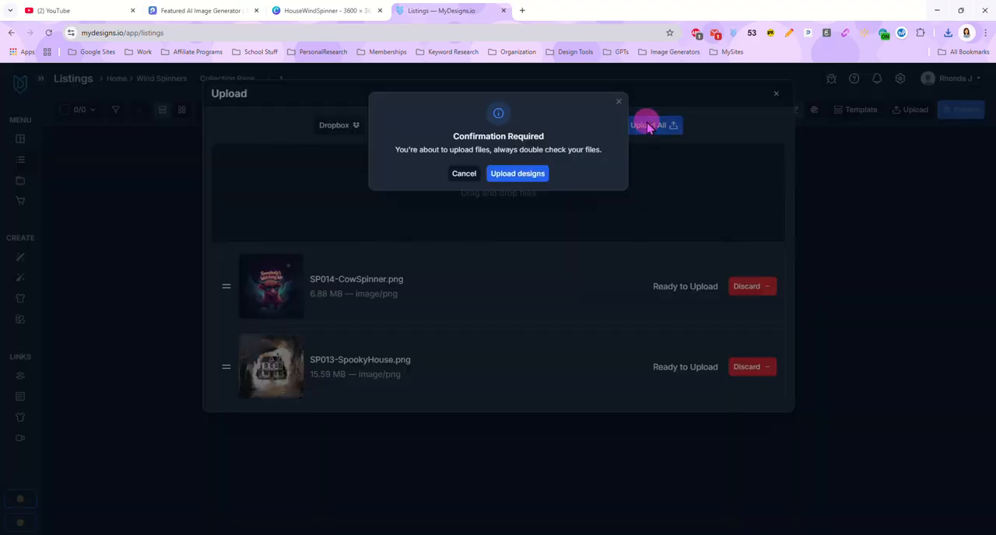
pyautogui.click(532, 174)
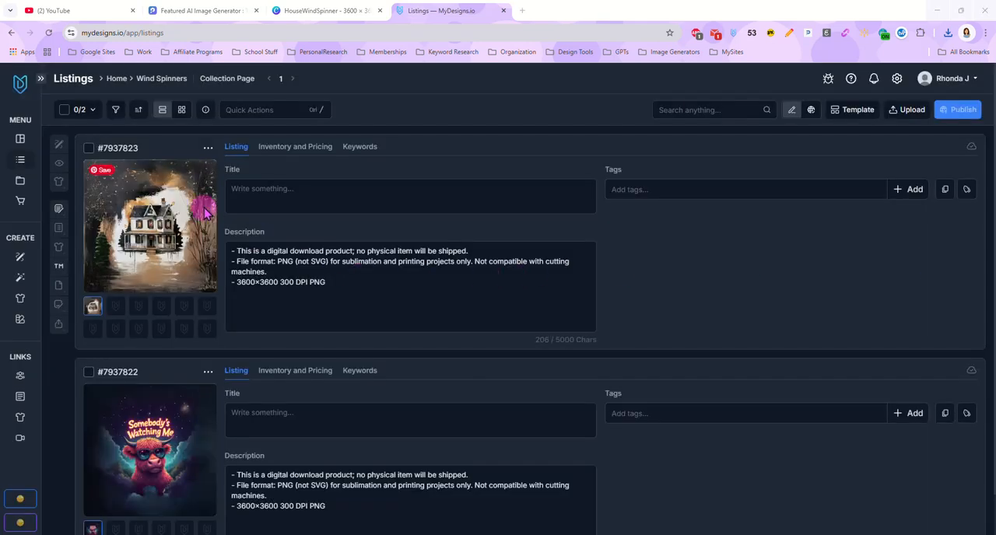
# Step: Select both listings, open them in Canvas and create a custom canvas 3600 wide by 3600 high
pyautogui.scroll(-1, 639, 266)
pyautogui.scroll(1, 629, 287)
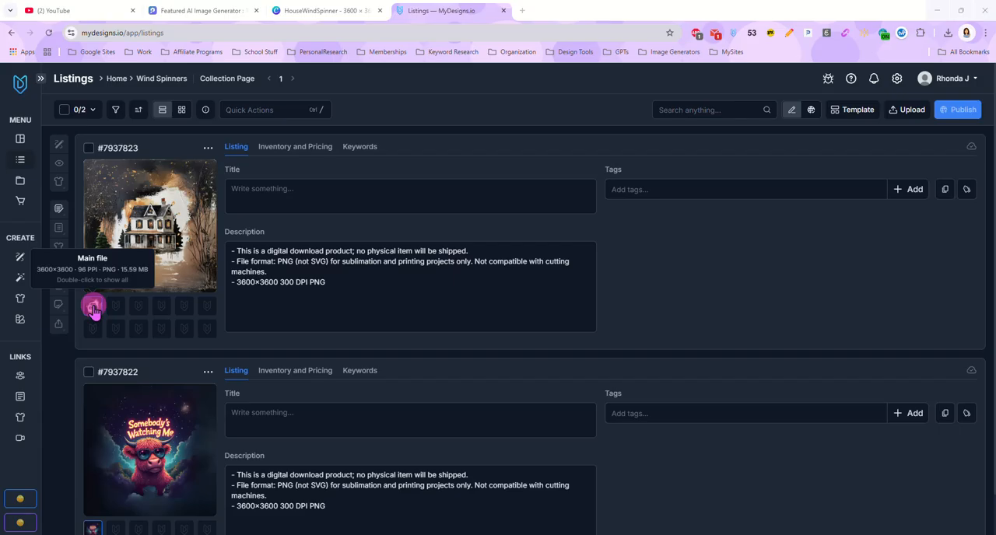
pyautogui.click(66, 110)
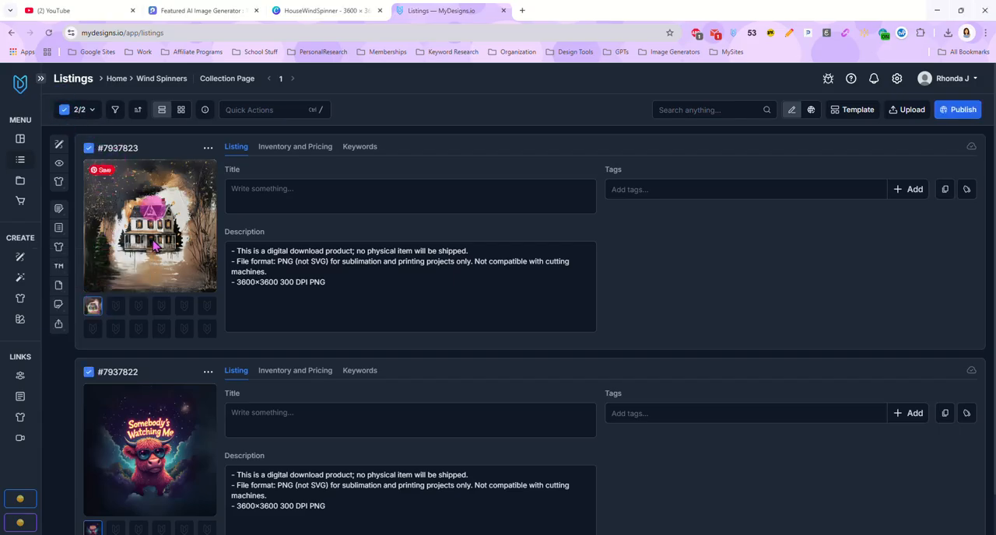
pyautogui.click(59, 147)
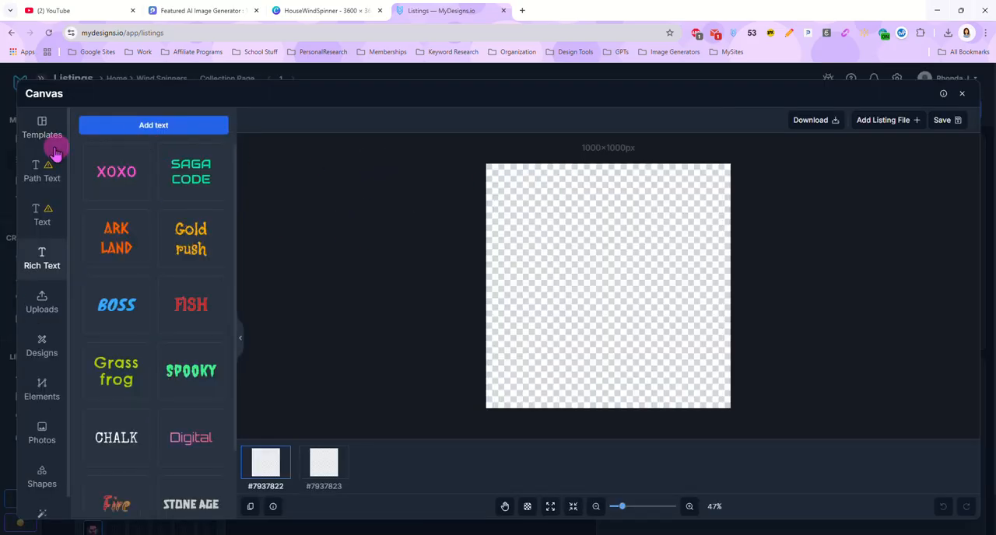
pyautogui.click(44, 131)
pyautogui.click(111, 201)
pyautogui.click(115, 192)
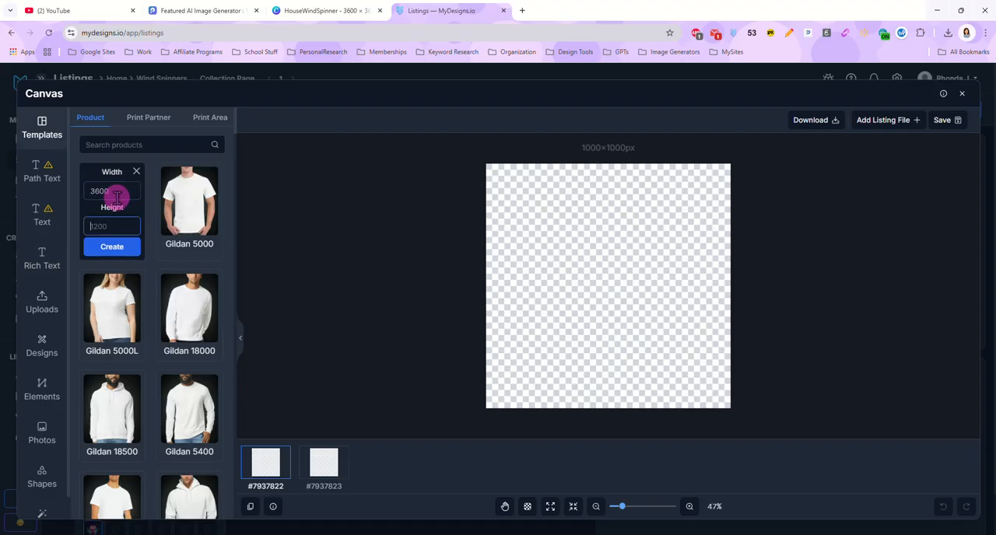
pyautogui.click(121, 247)
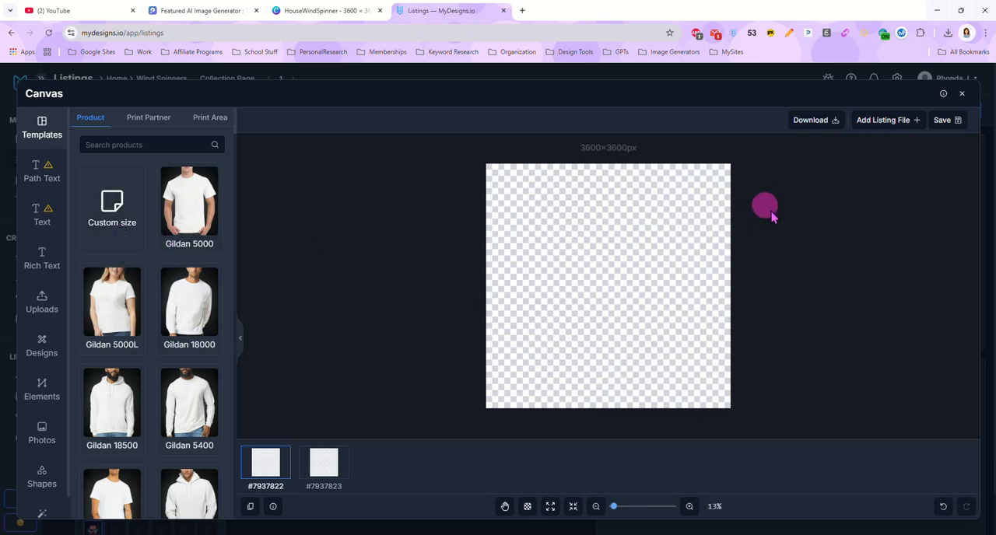
# Step: Add each listing's Main file to all canvases and check the placement of the cow and house designs
pyautogui.click(877, 128)
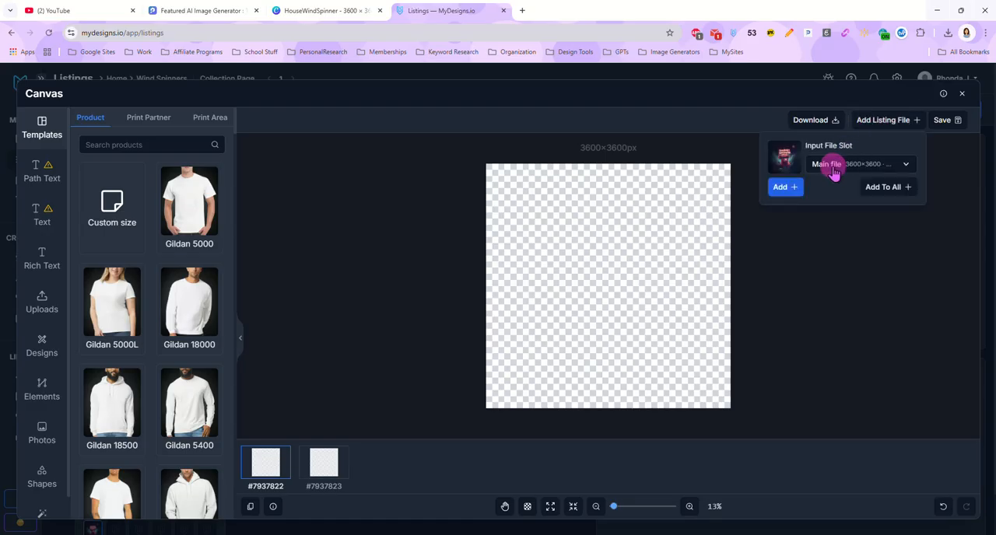
pyautogui.click(884, 188)
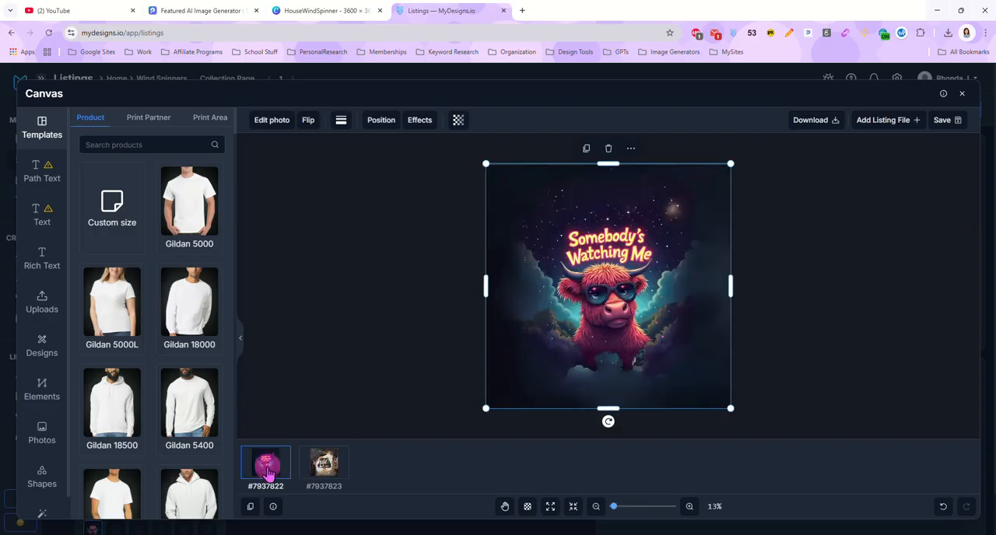
pyautogui.click(323, 470)
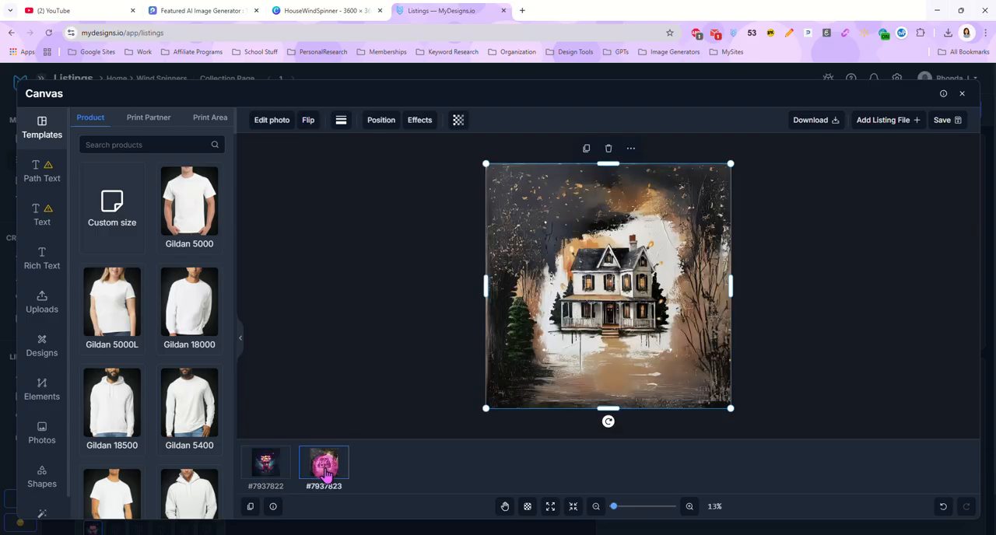
pyautogui.click(265, 465)
pyautogui.click(326, 466)
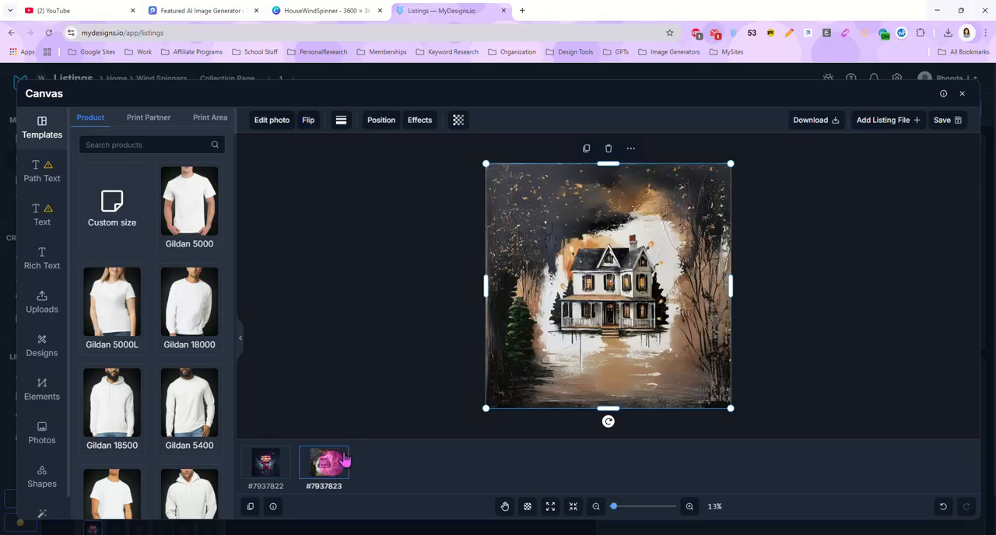
pyautogui.click(834, 223)
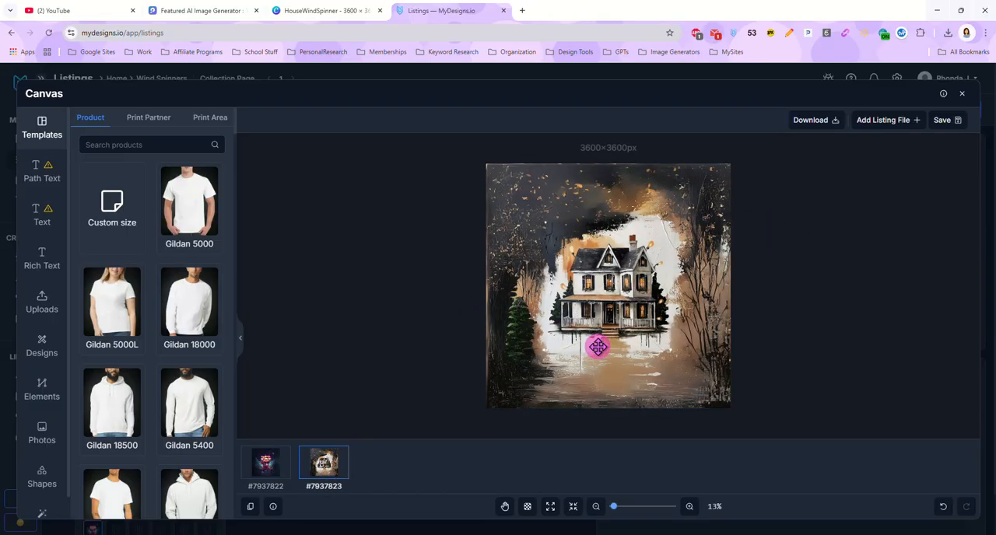
pyautogui.click(262, 465)
pyautogui.click(325, 462)
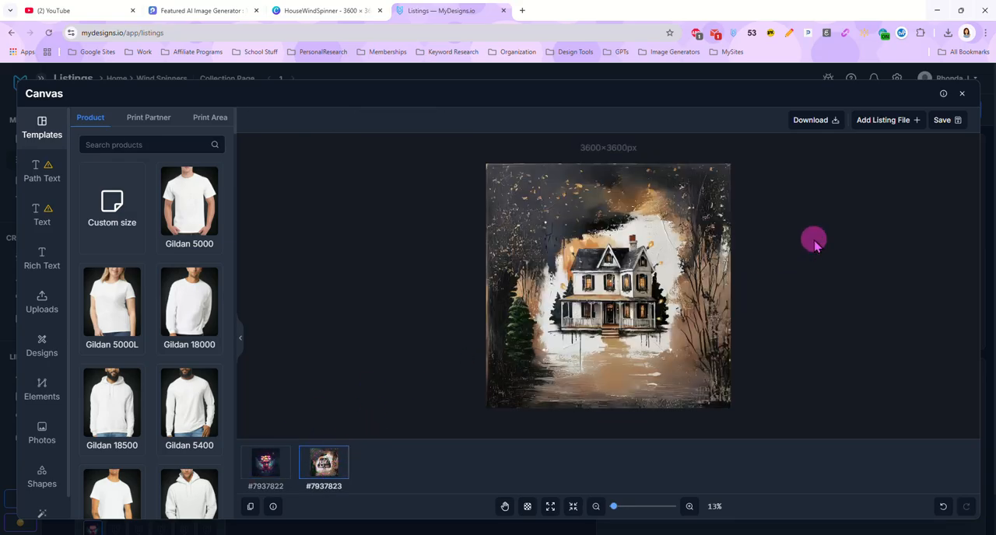
# Step: Save all canvases as PNG over the Main file slot and check the house file's resolution
pyautogui.click(947, 121)
pyautogui.click(923, 164)
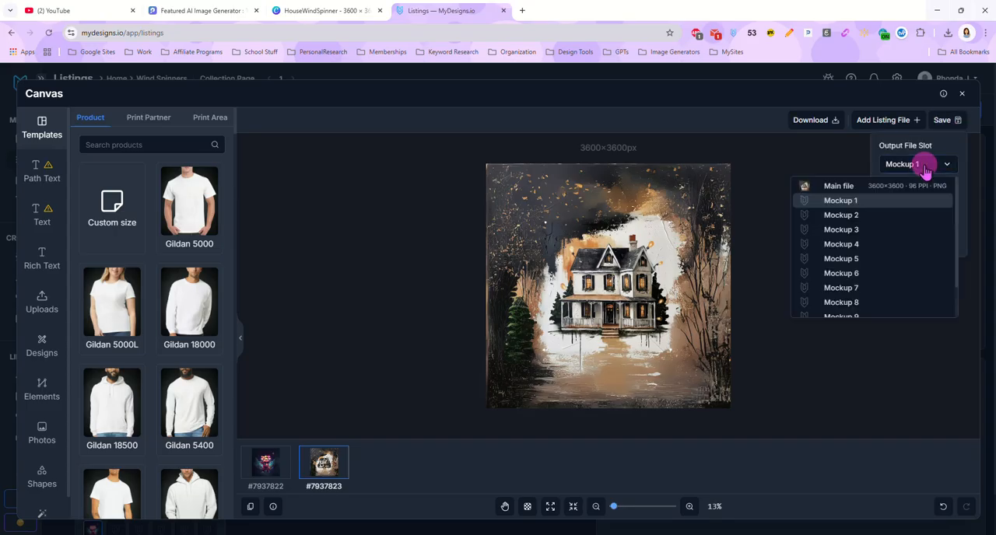
pyautogui.click(836, 186)
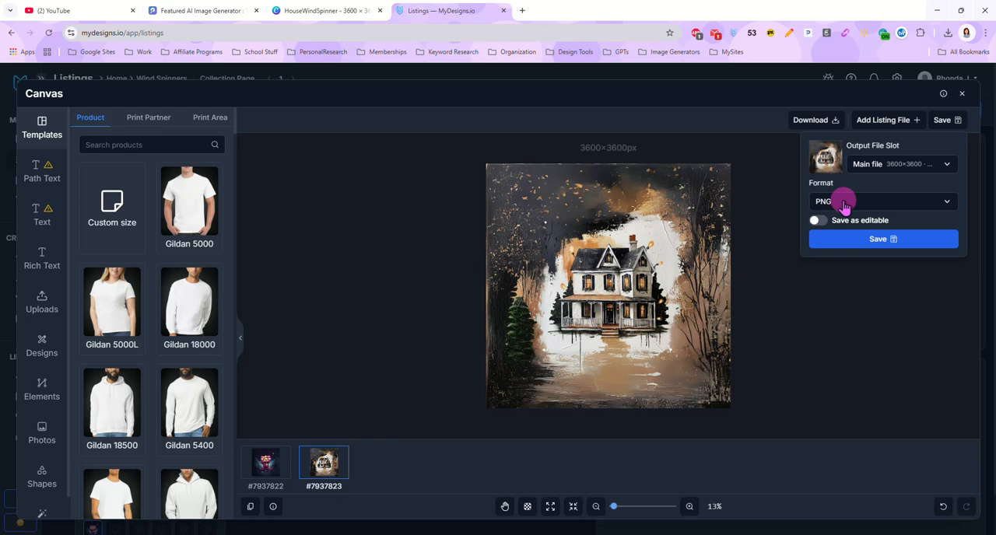
pyautogui.click(867, 239)
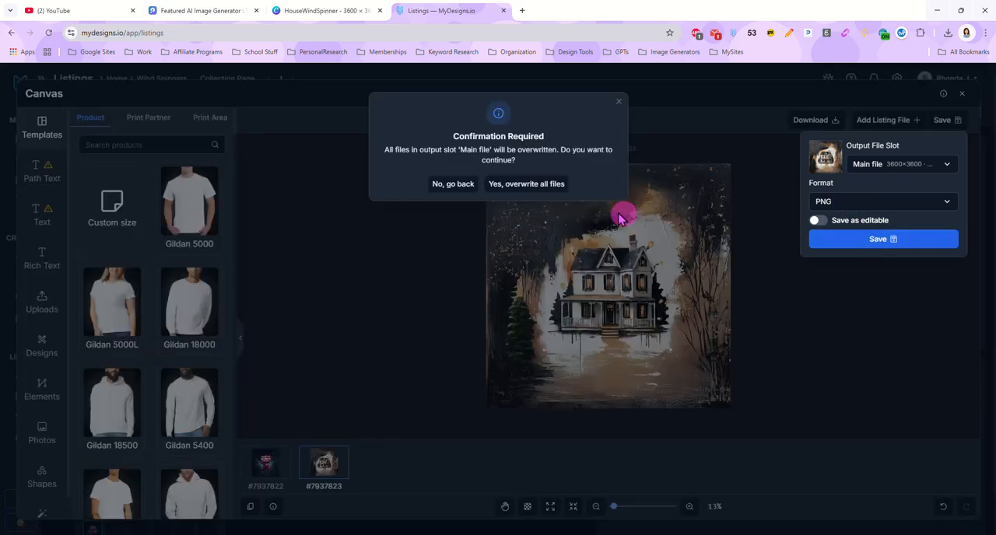
pyautogui.click(550, 185)
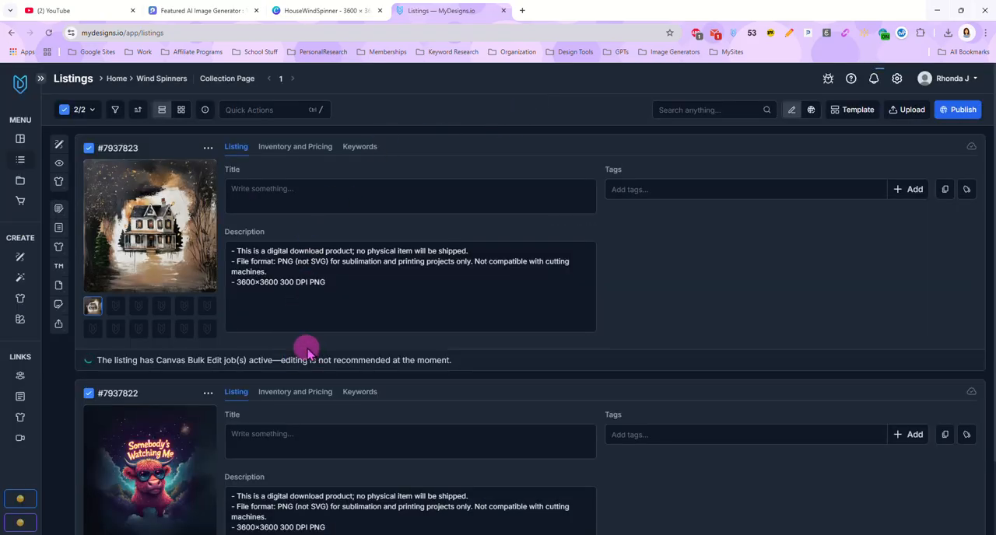
pyautogui.click(93, 308)
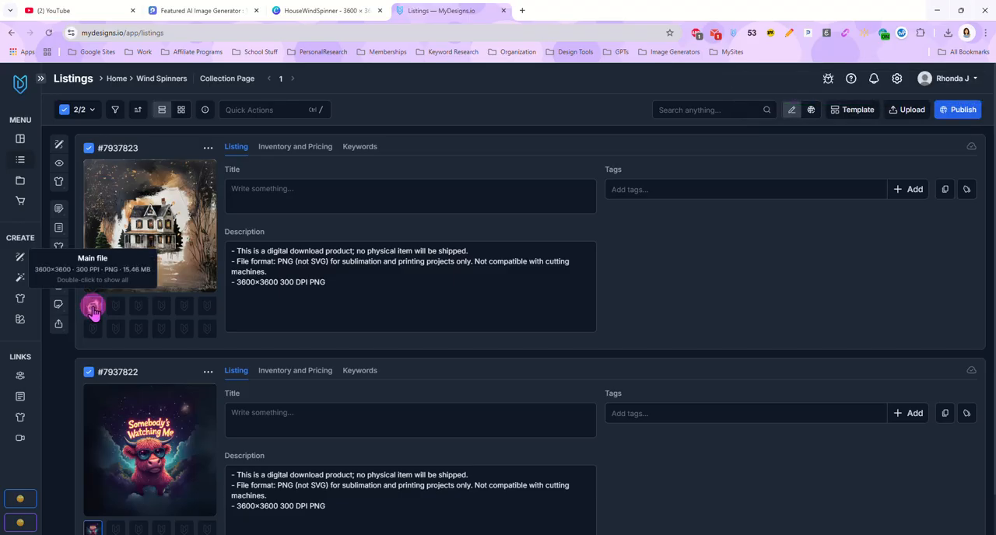
pyautogui.click(413, 294)
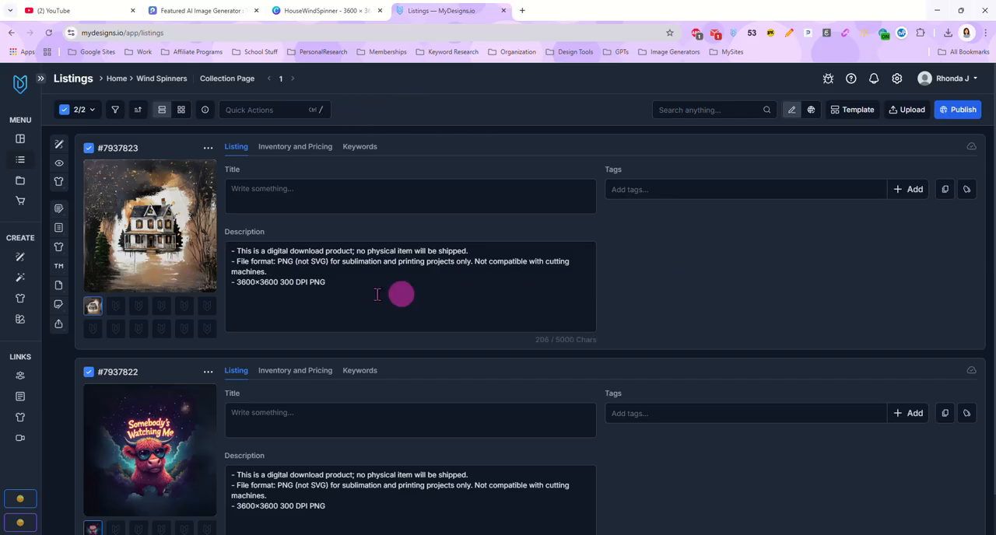
# Step: Open Image Mockups for both listings, load the private wind spinner profile, and review its MD-WindSpinner and Download-Mockup settings
pyautogui.click(278, 109)
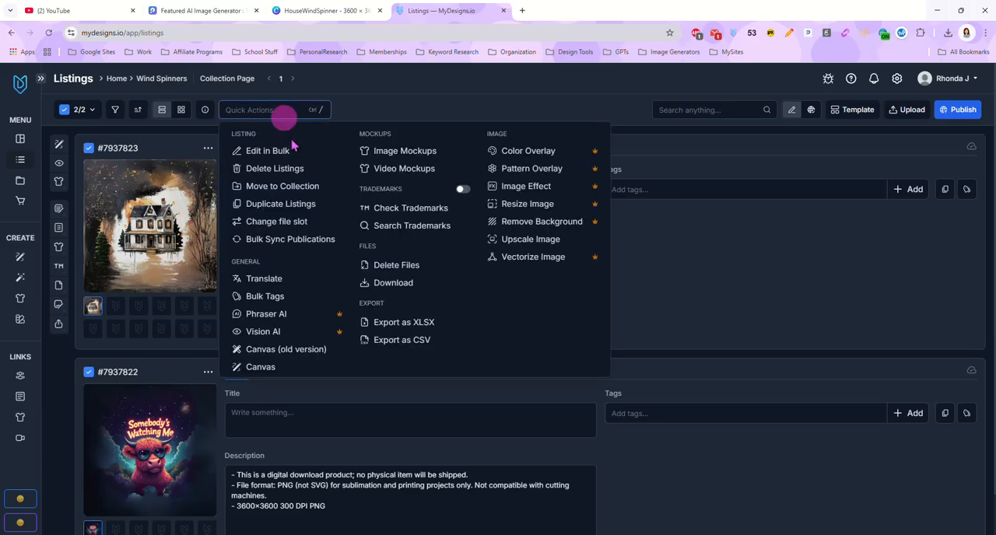
pyautogui.click(397, 155)
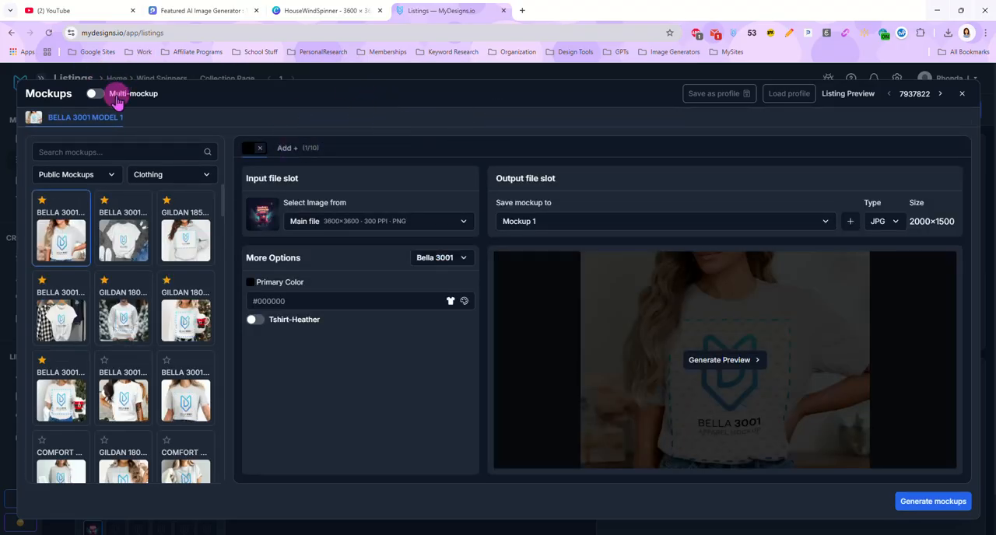
pyautogui.click(782, 98)
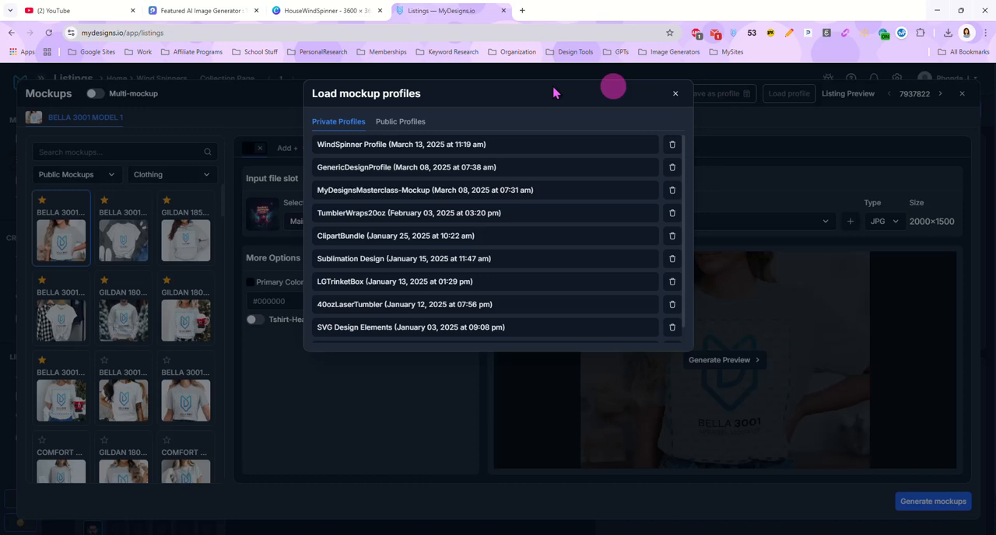
pyautogui.click(354, 145)
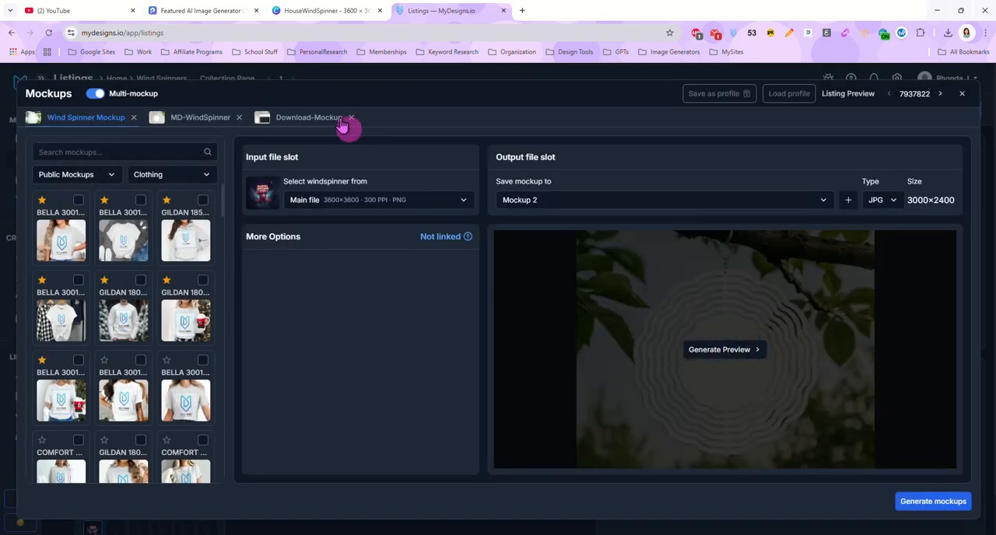
pyautogui.click(189, 122)
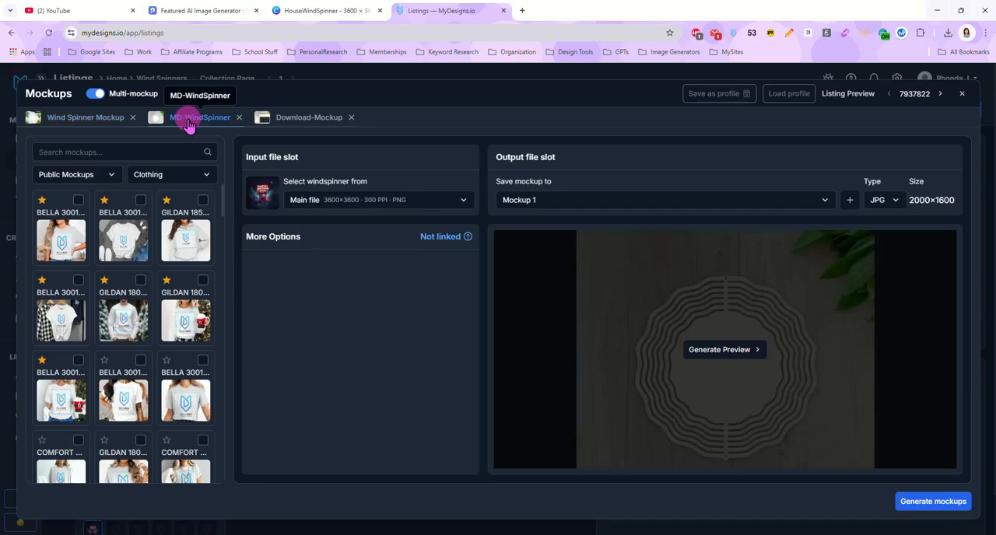
pyautogui.click(289, 123)
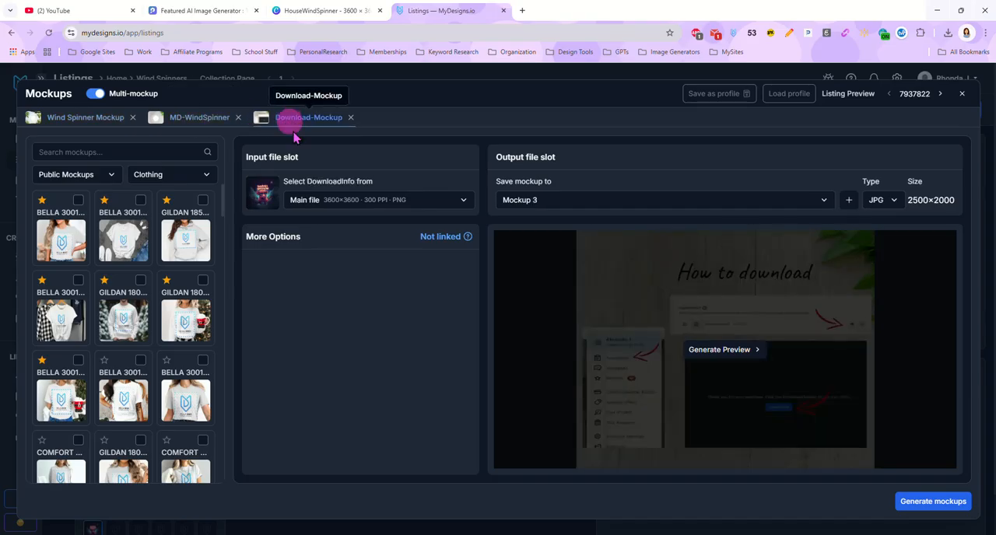
# Step: Save MD-WindSpinner to Mockup 2 and Wind Spinner Mockup to Mockup 1, and generate the mockups for both listings
pyautogui.click(196, 126)
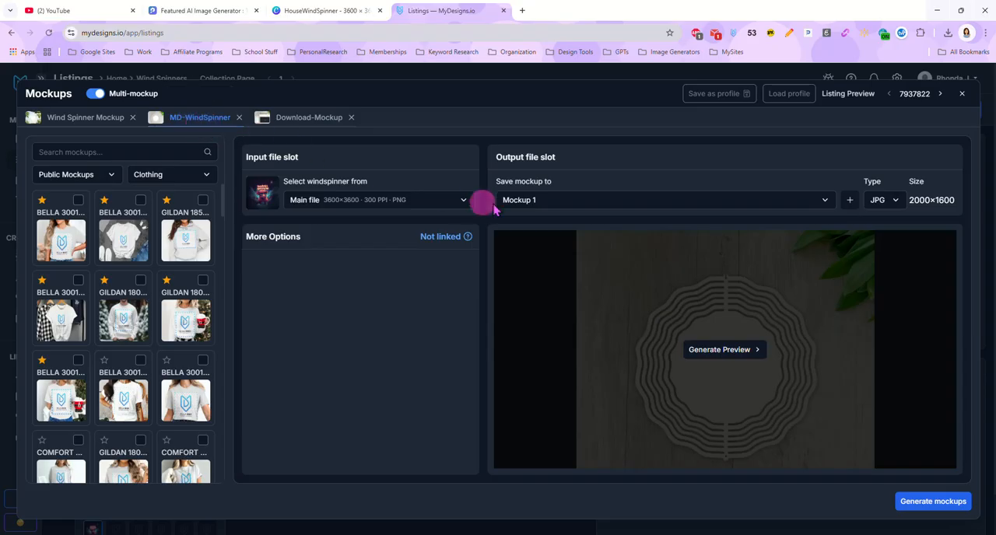
pyautogui.click(523, 201)
pyautogui.click(542, 252)
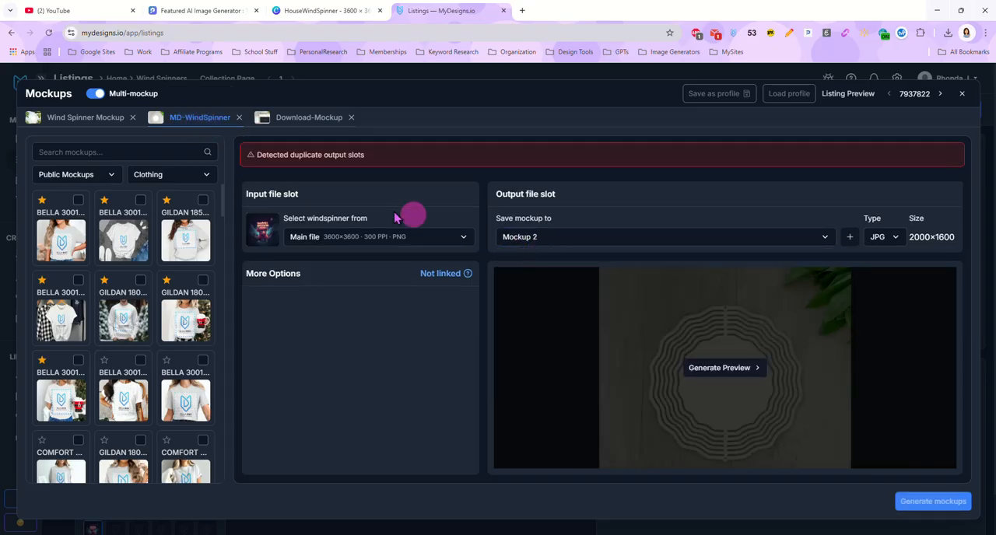
pyautogui.click(94, 118)
pyautogui.click(568, 247)
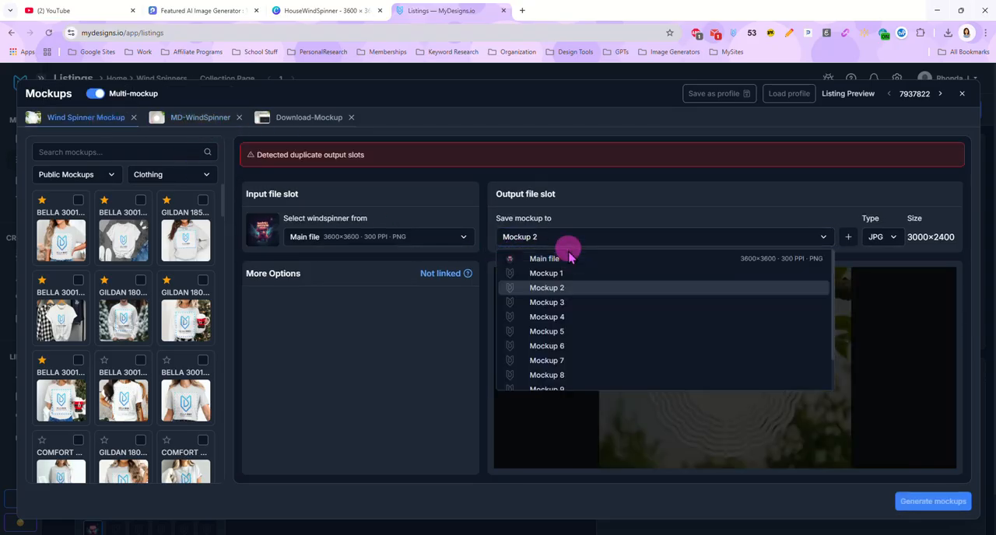
pyautogui.click(567, 271)
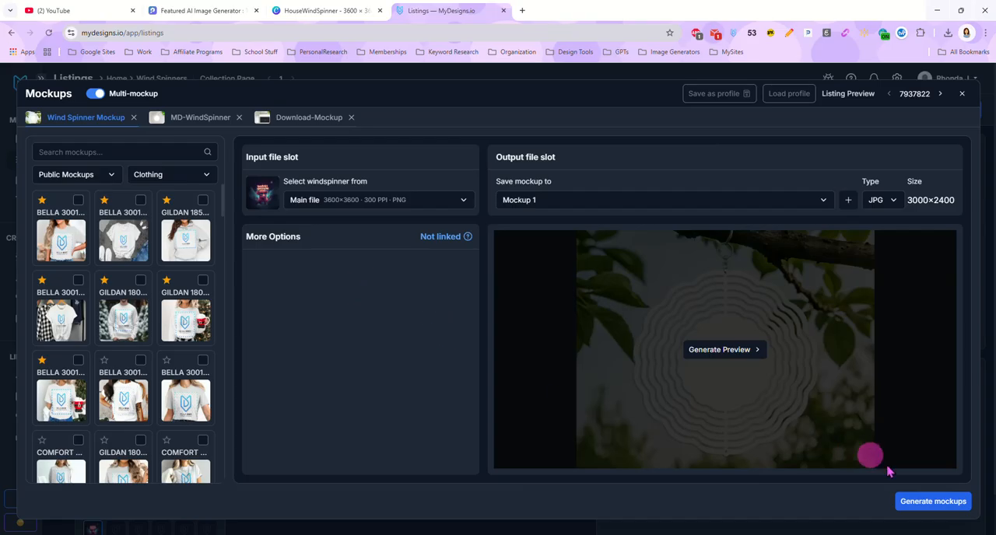
pyautogui.click(933, 503)
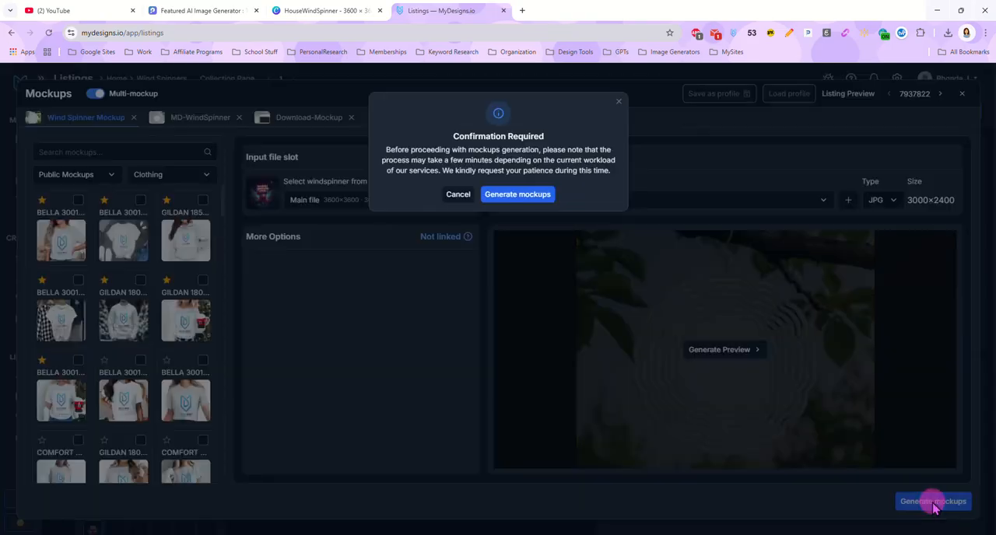
pyautogui.click(532, 196)
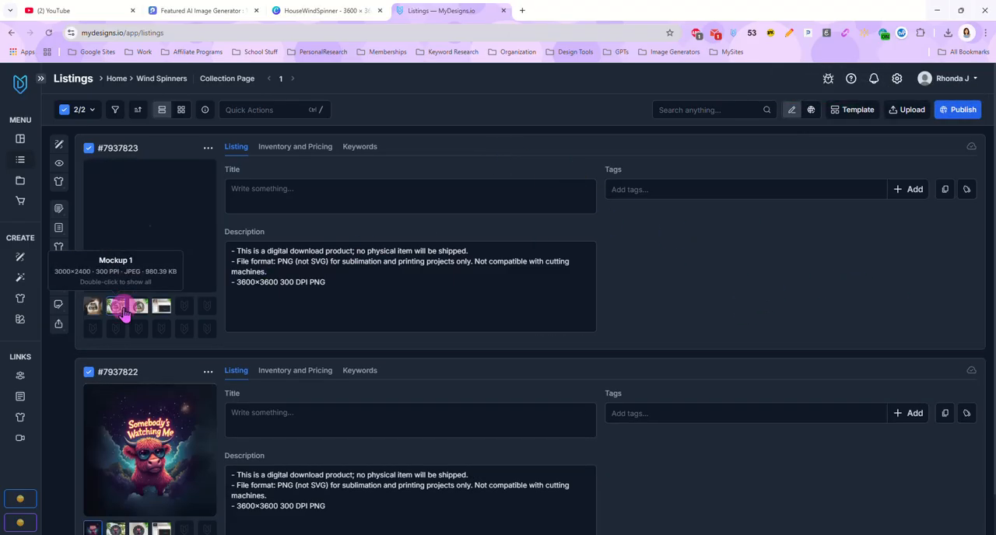
# Step: Check the generated mockups in grid view, compare the house listing's Main file with Mockup 1, and return to list view
pyautogui.click(184, 110)
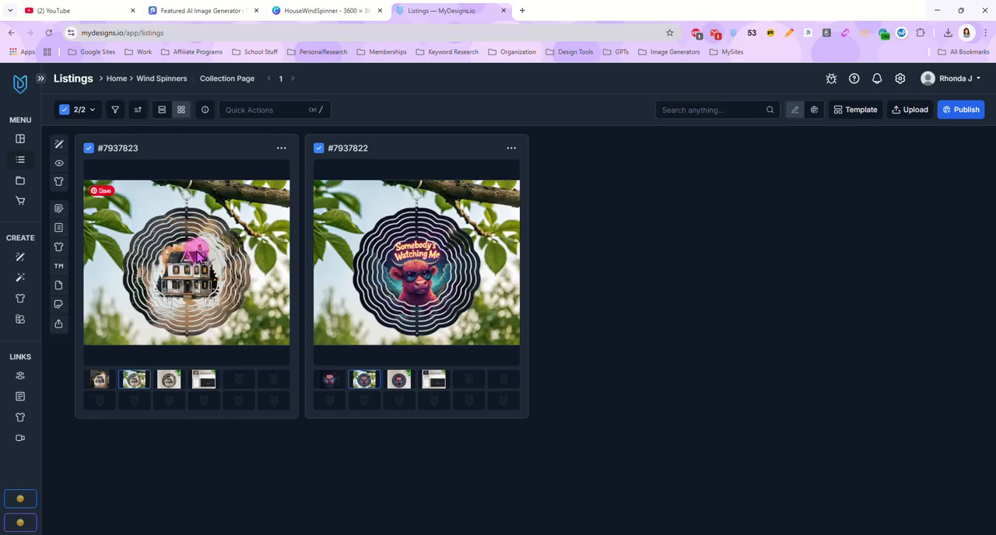
pyautogui.click(98, 381)
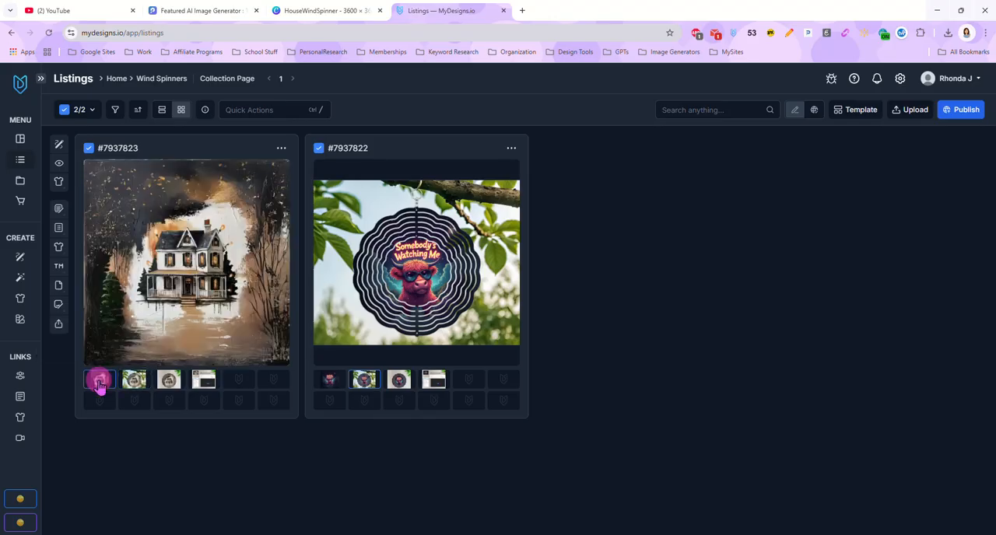
pyautogui.click(147, 384)
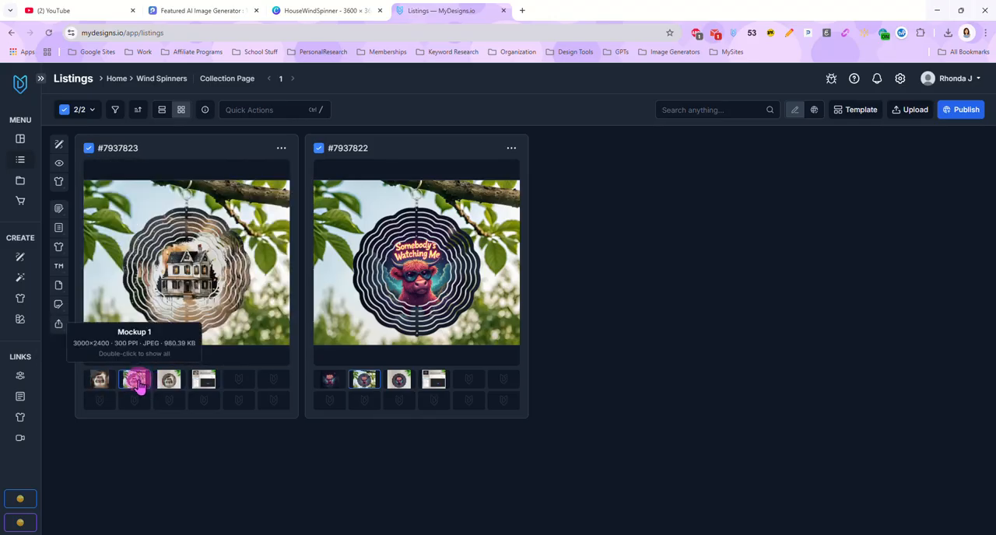
pyautogui.click(161, 116)
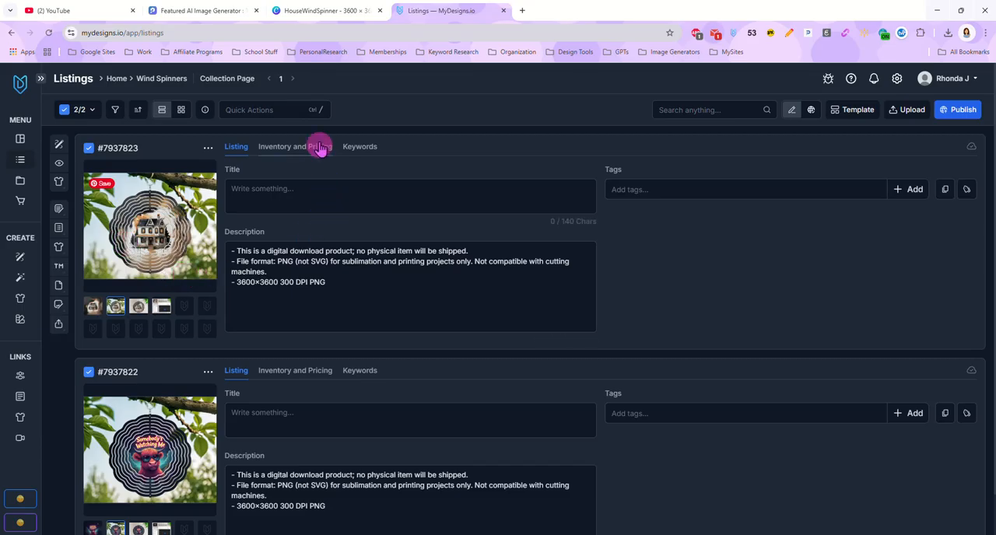
# Step: Open Vision AI for both listings and use Mockup 1 as the input file slot
pyautogui.click(291, 110)
pyautogui.click(309, 330)
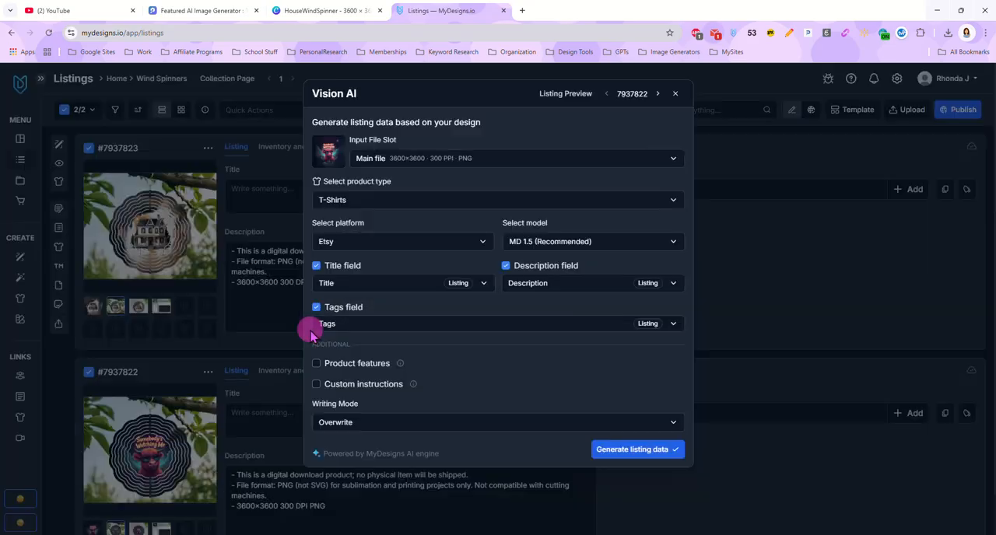
pyautogui.click(333, 157)
pyautogui.click(378, 193)
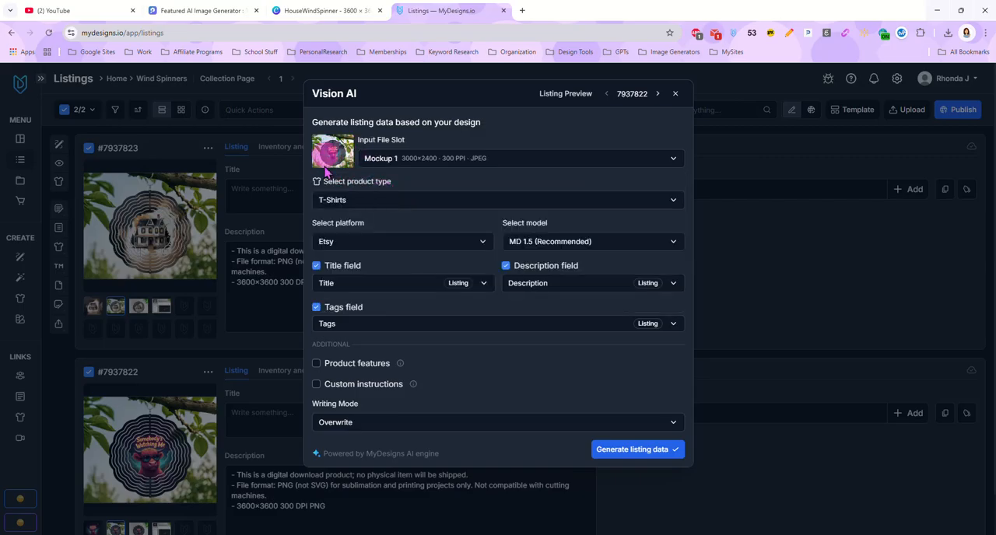
# Step: Set the product type to Other (Please specify) and describe it as "Wind Spinner Sublimation Design"
pyautogui.click(386, 200)
pyautogui.click(327, 223)
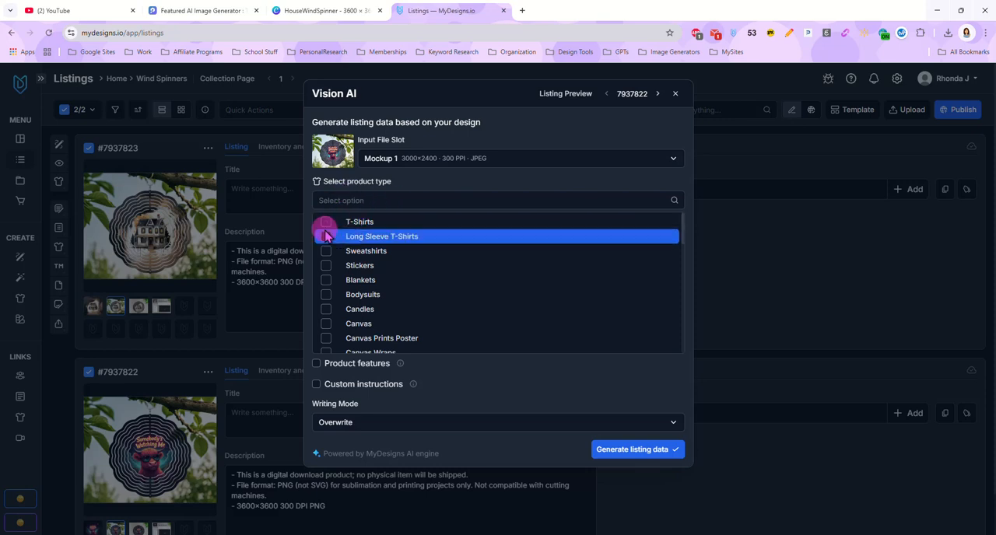
pyautogui.scroll(-10, 435, 245)
pyautogui.scroll(-1, 435, 247)
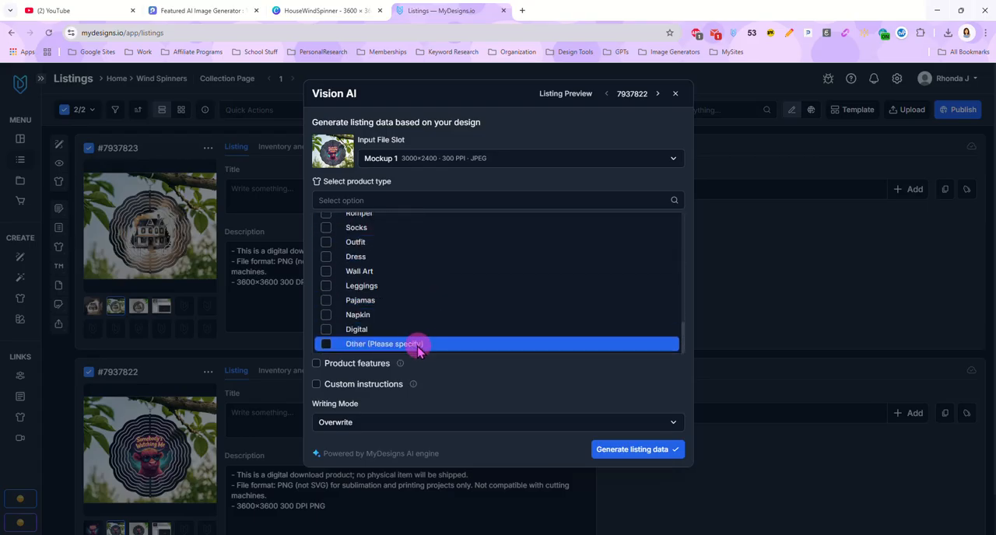
pyautogui.click(327, 344)
pyautogui.click(456, 394)
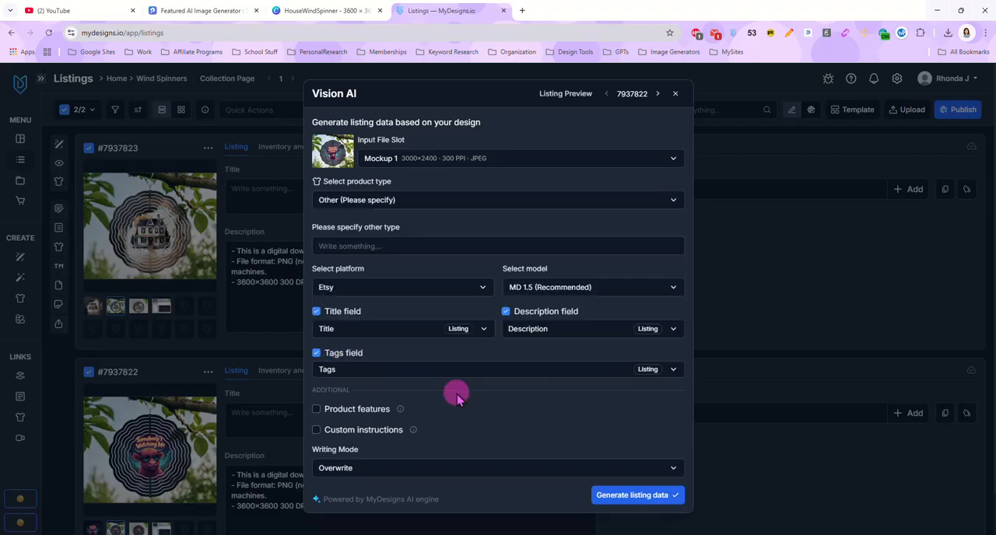
pyautogui.click(394, 242)
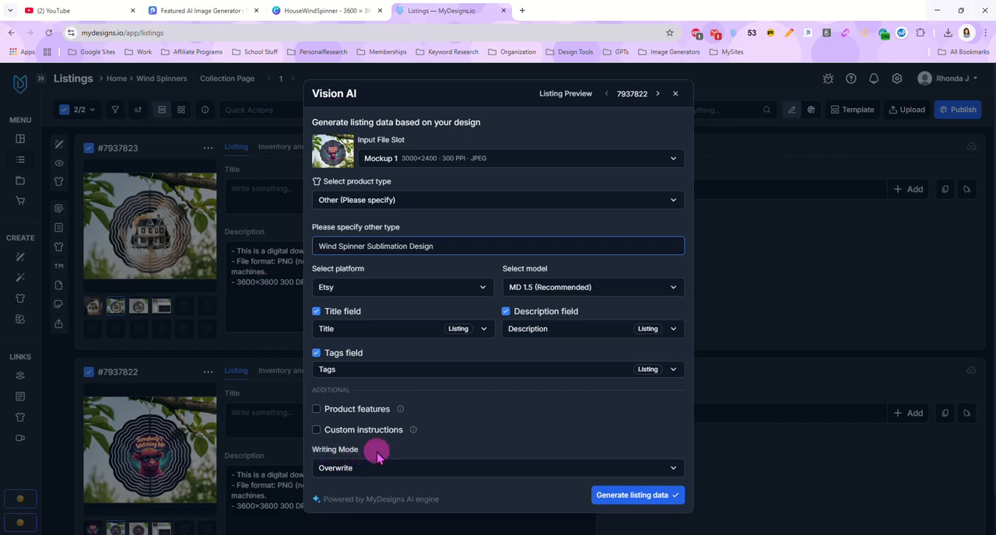
# Step: Set the writing mode to Prepend and run Vision AI to generate the data for both listings
pyautogui.click(398, 468)
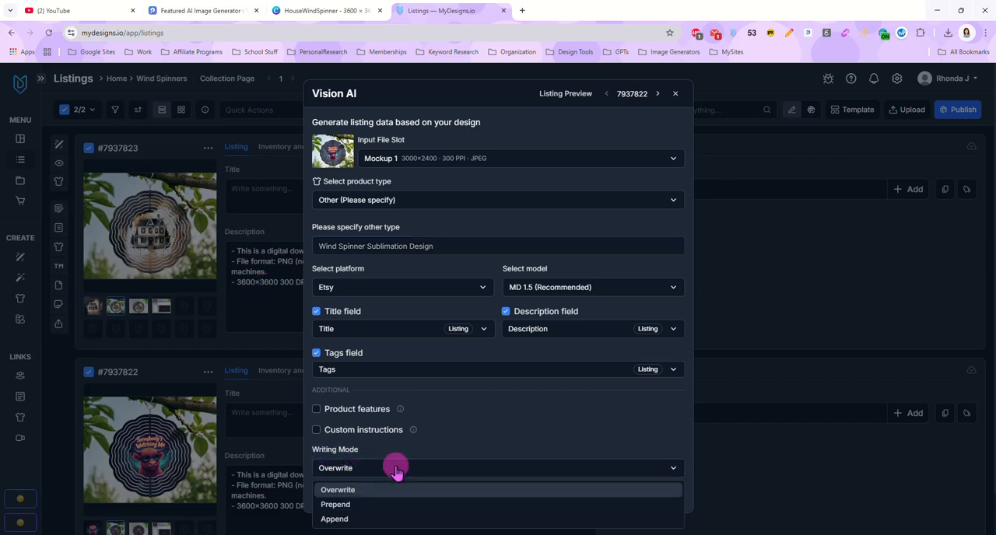
pyautogui.click(396, 506)
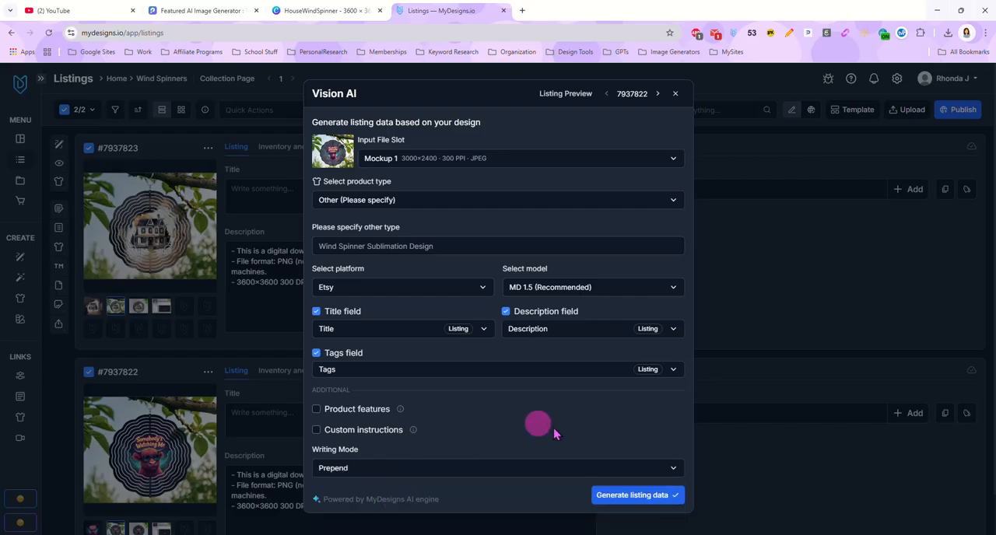
pyautogui.click(631, 498)
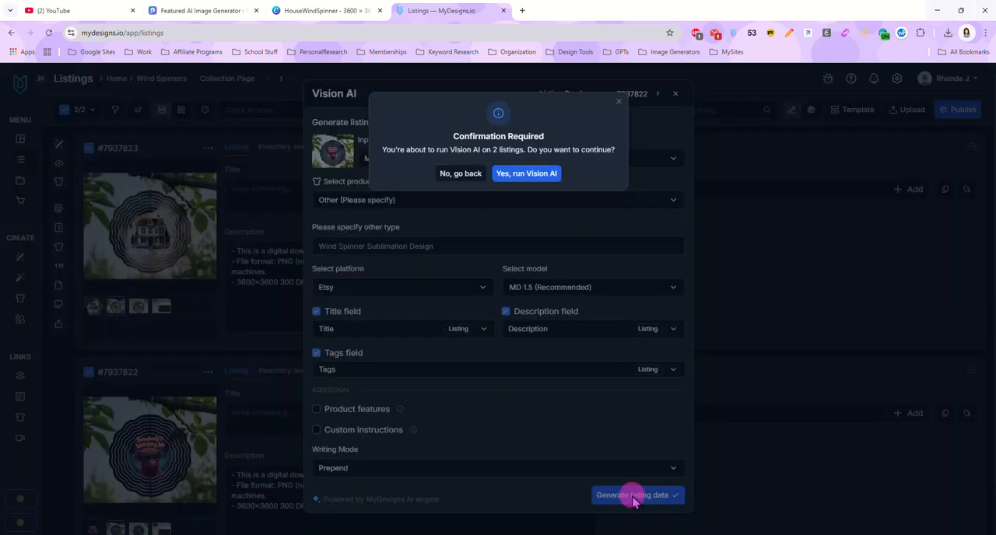
pyautogui.click(545, 173)
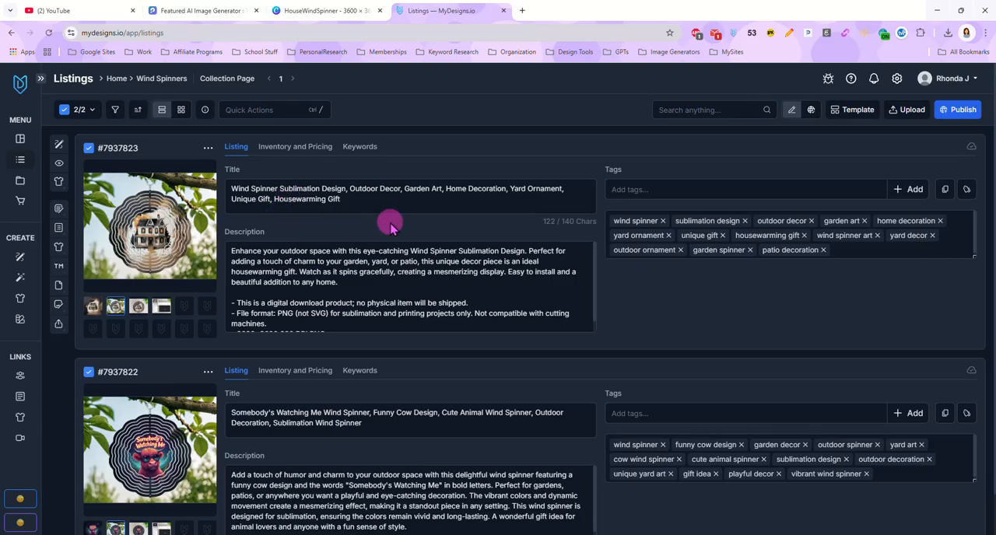
# Step: Review the house listing's description and add "Creepy House" to the start of its title
pyautogui.scroll(-1, 389, 274)
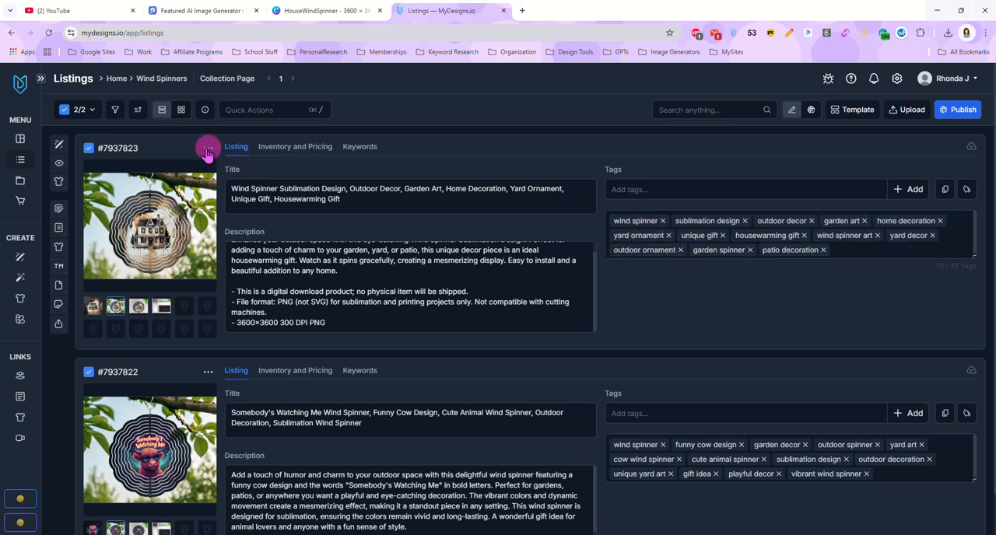
pyautogui.click(232, 188)
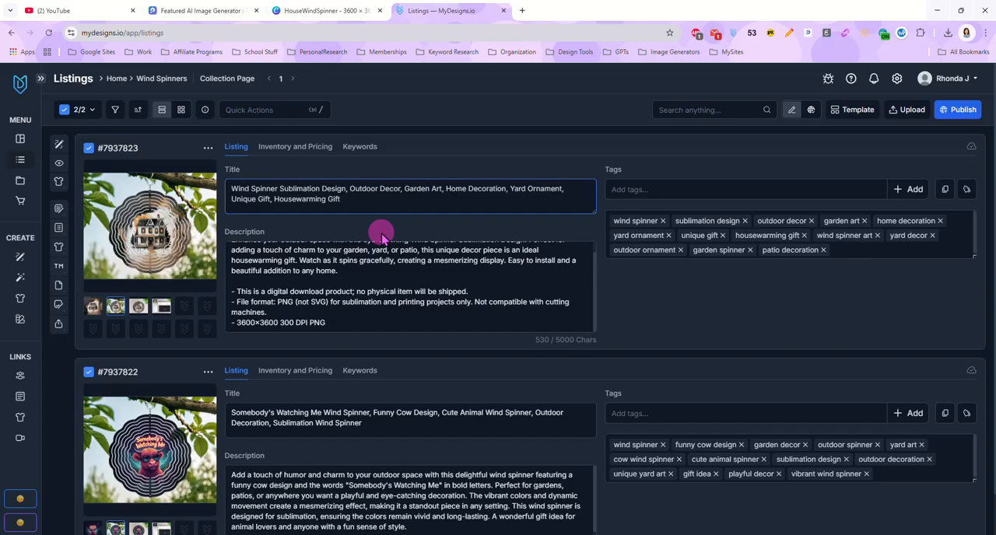
pyautogui.write('Creepy House')
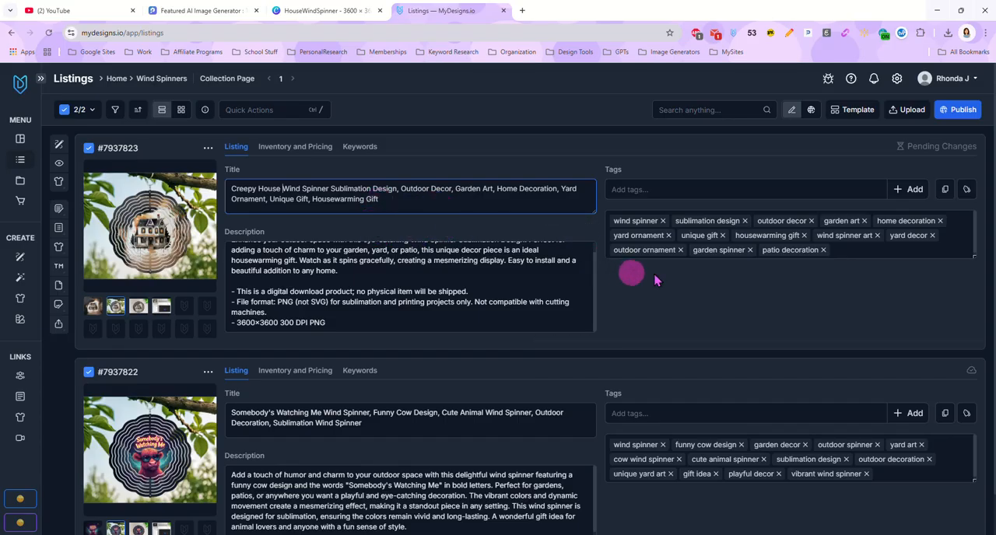
# Step: Replace the house listing's "unique gift" tag with "Haunted house"
pyautogui.click(722, 236)
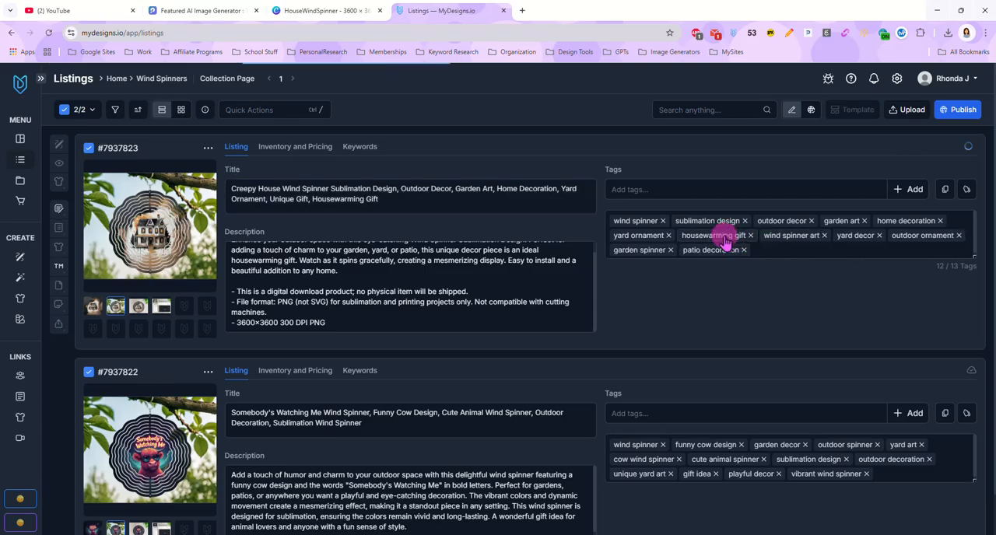
pyautogui.click(750, 191)
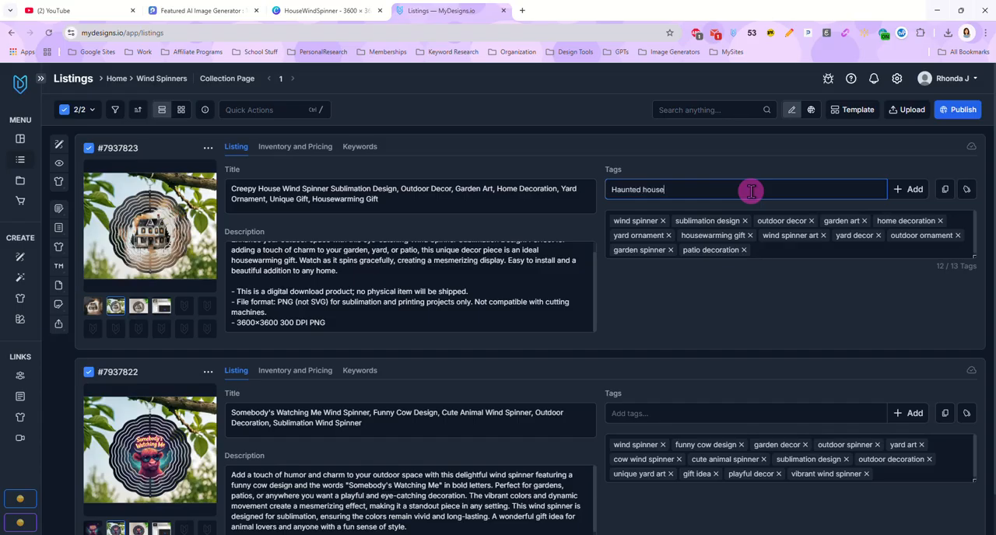
pyautogui.write('Haunted house')
pyautogui.press('Return')
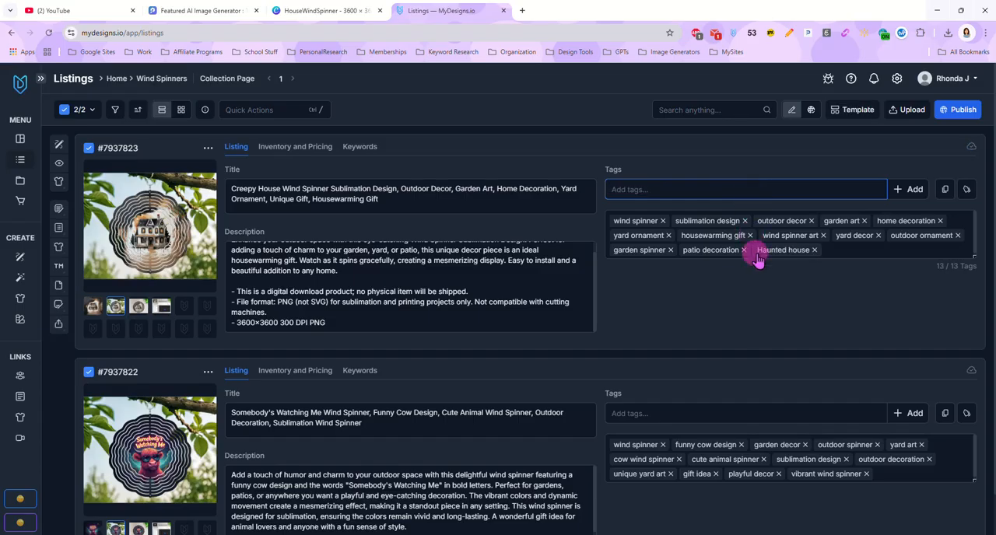
# Step: Review the cow listing's title, description and tags, and recheck the house listing's title
pyautogui.scroll(-1, 622, 302)
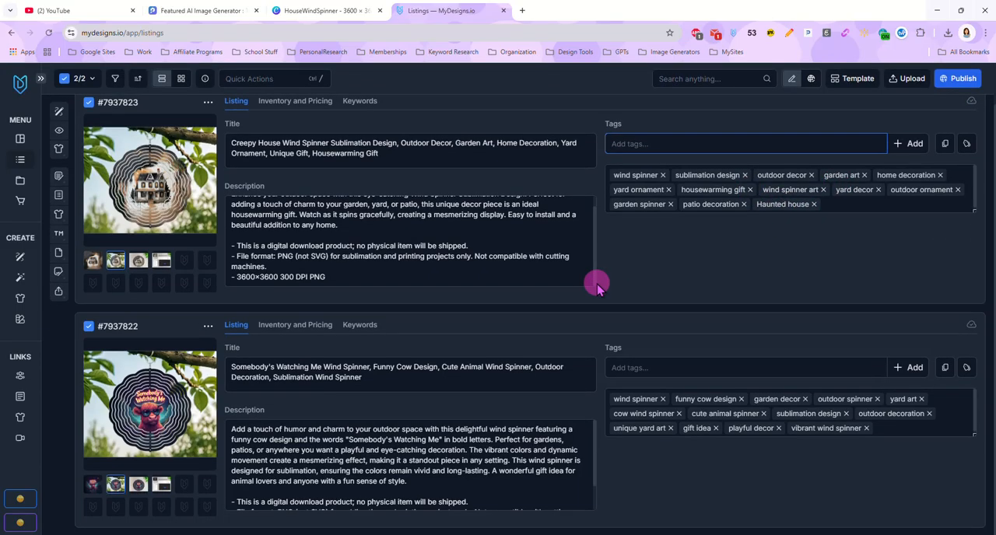
pyautogui.click(247, 380)
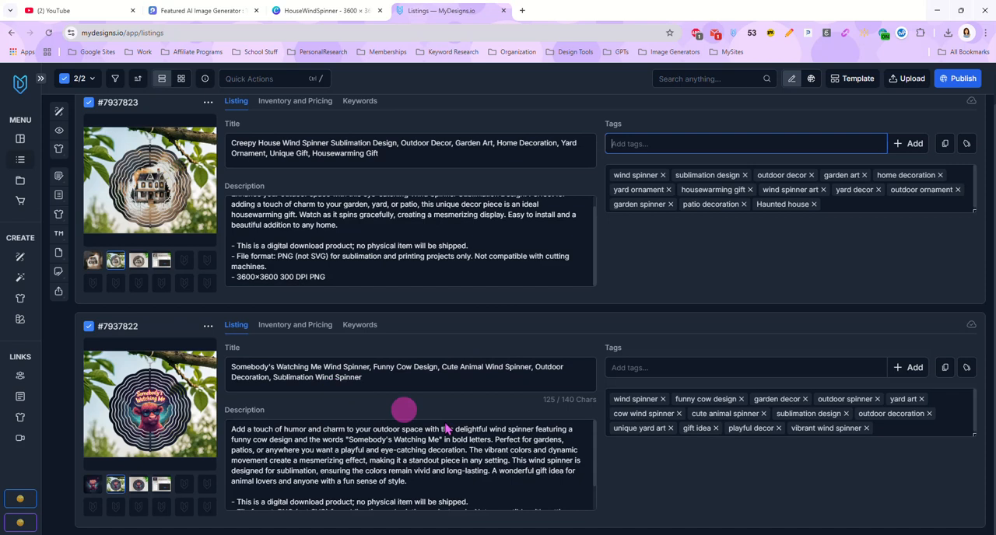
pyautogui.click(712, 405)
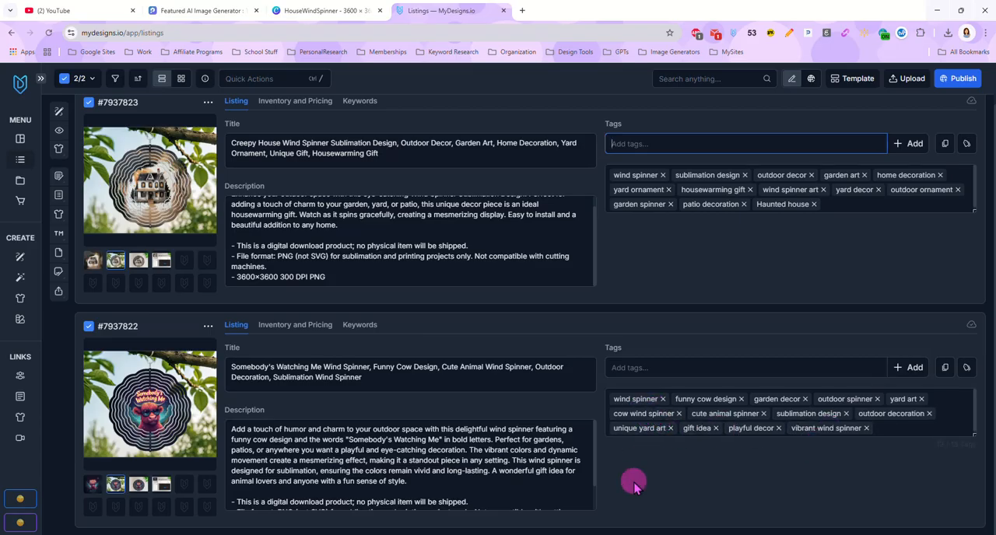
pyautogui.scroll(1, 669, 436)
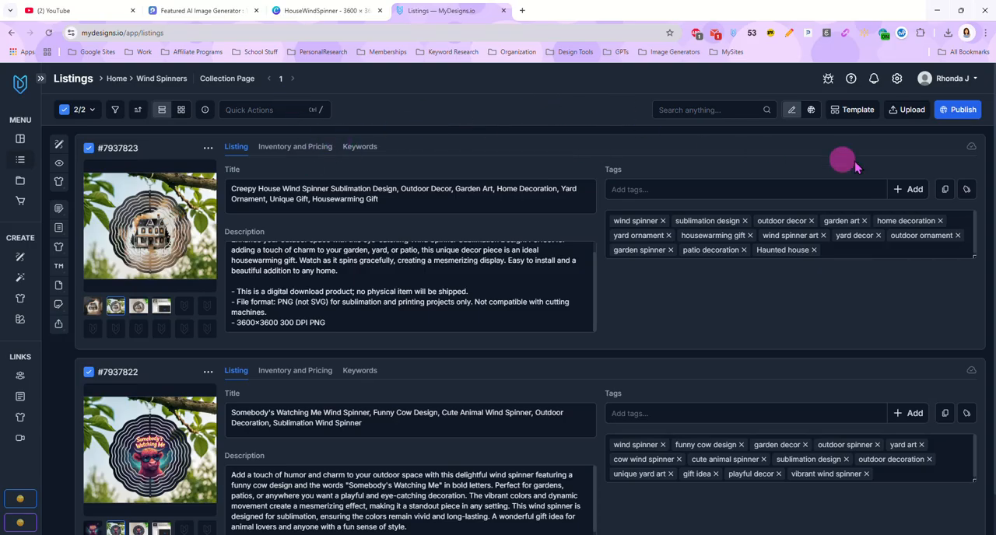
pyautogui.click(303, 189)
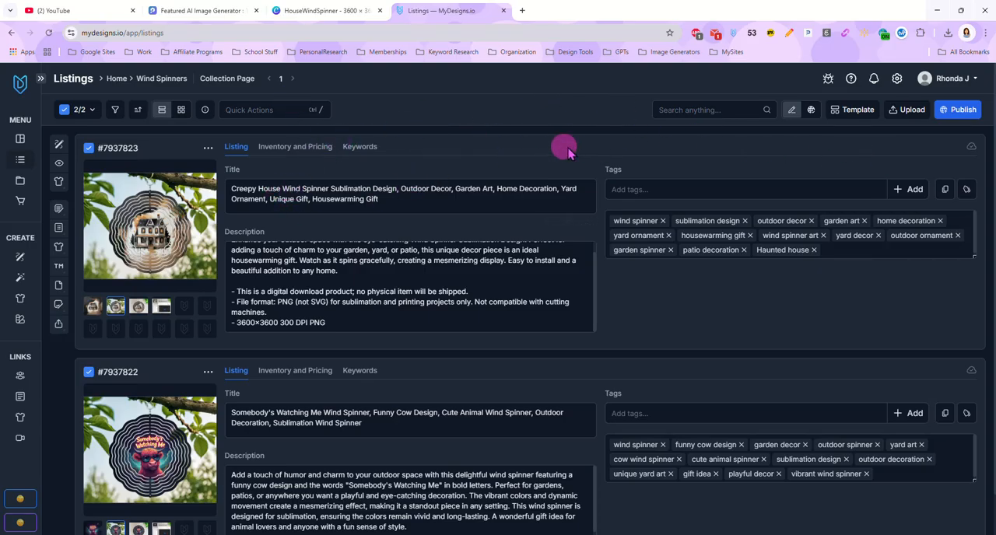
# Step: Start publishing both listings as Etsy digital products, choose Select files to sell with the Main file, and continue to the Mockups stage
pyautogui.click(961, 114)
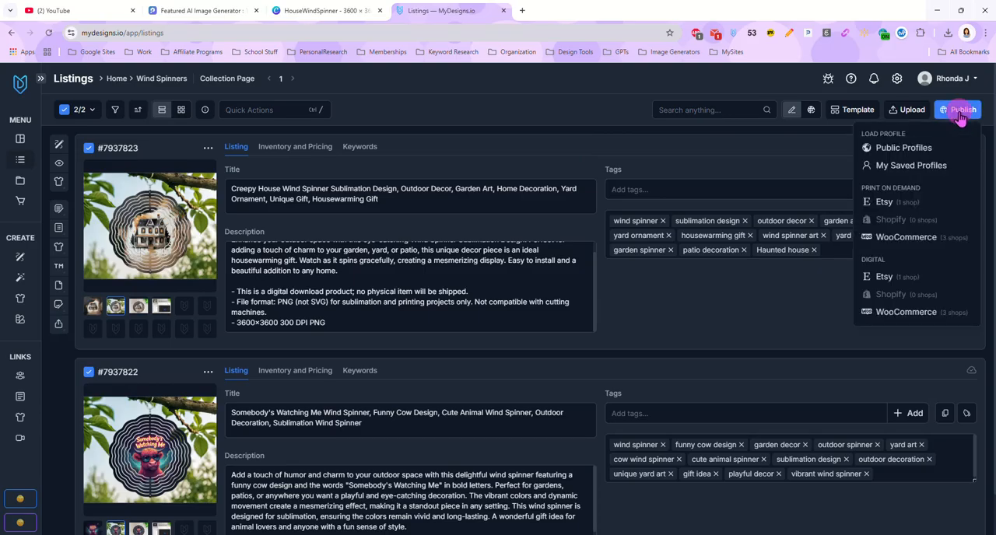
pyautogui.click(883, 276)
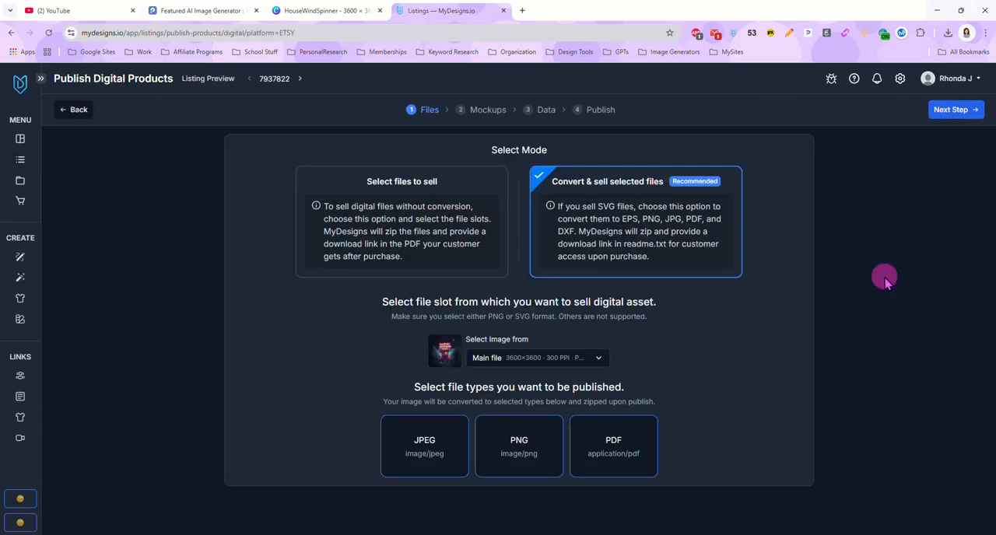
pyautogui.click(394, 215)
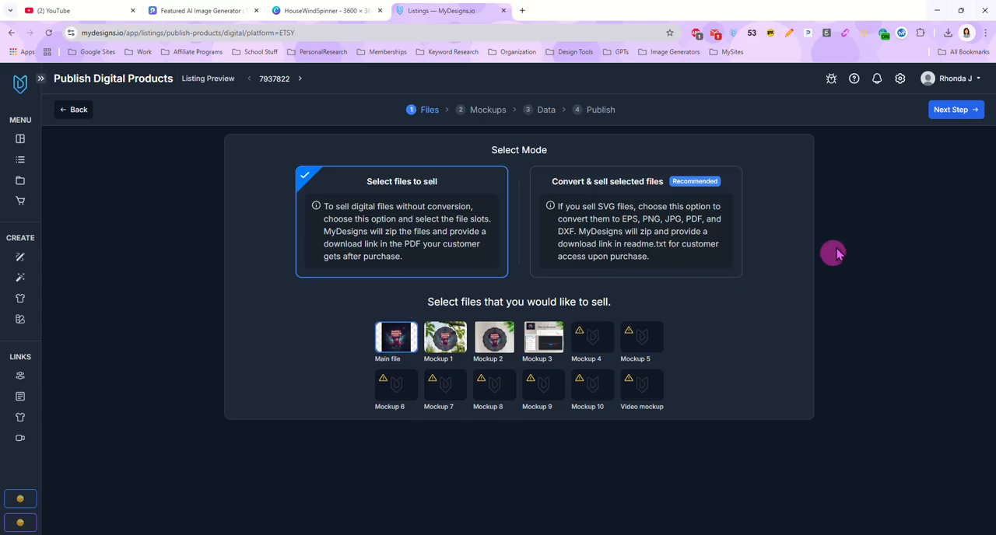
pyautogui.click(949, 112)
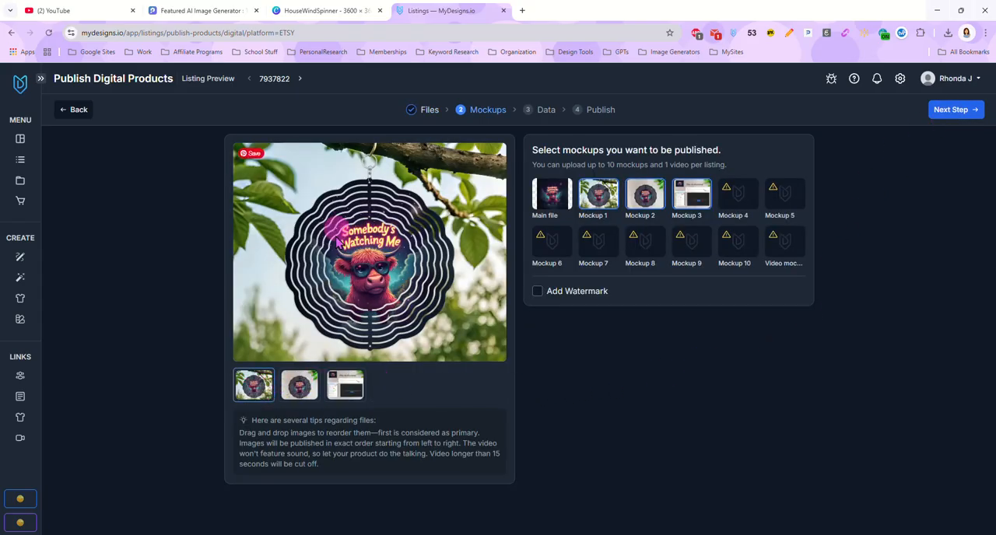
# Step: Preview each of the cow listing's selected mockups and continue to the Data stage
pyautogui.click(256, 387)
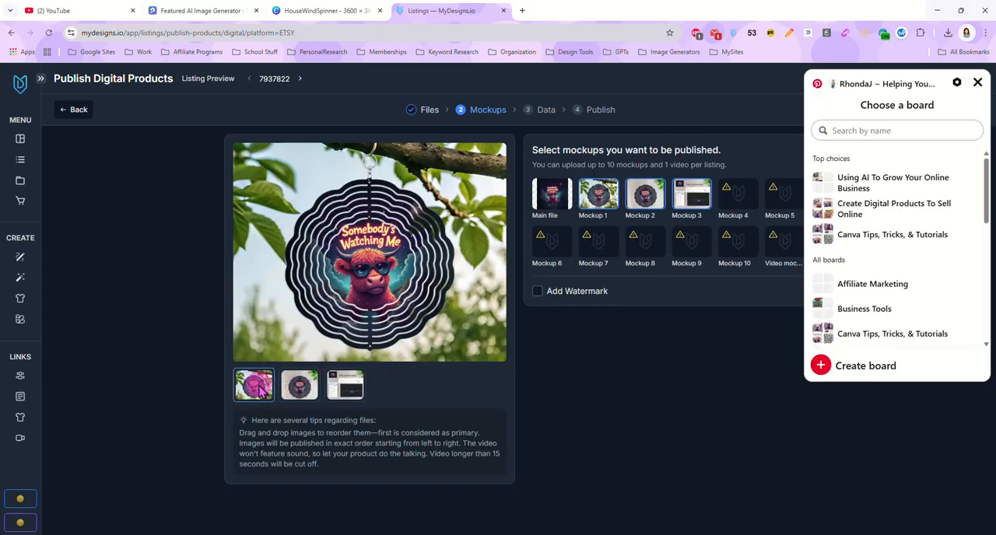
pyautogui.click(257, 391)
pyautogui.click(296, 390)
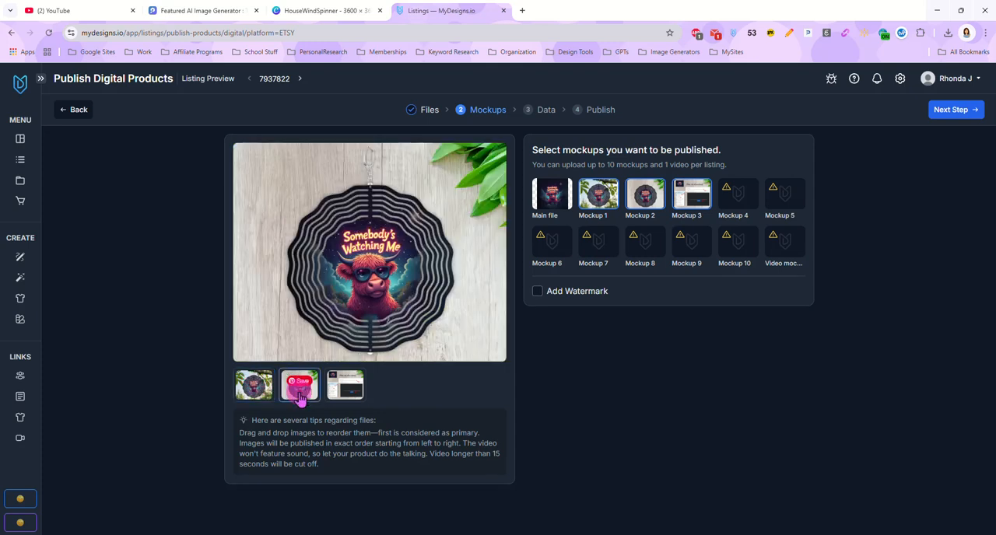
pyautogui.click(343, 398)
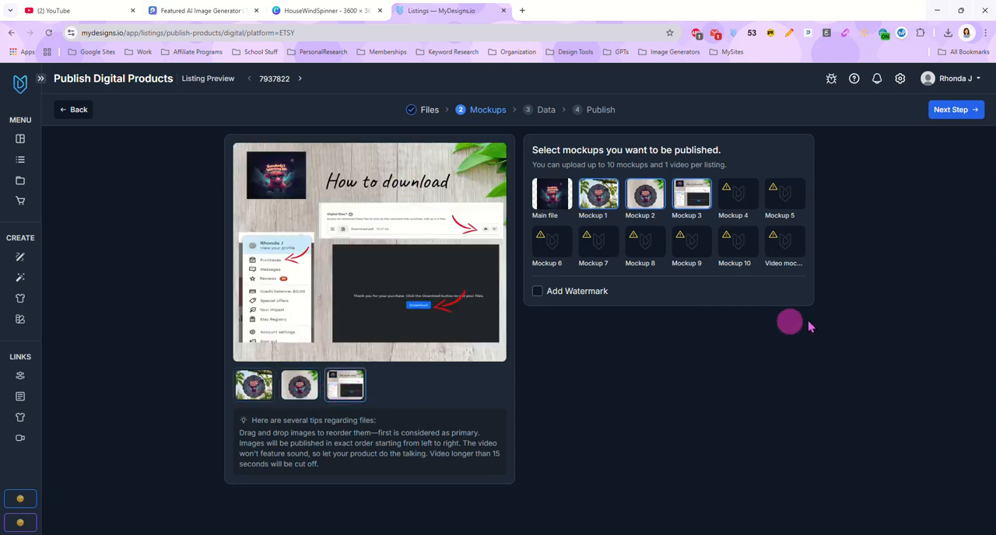
pyautogui.click(951, 111)
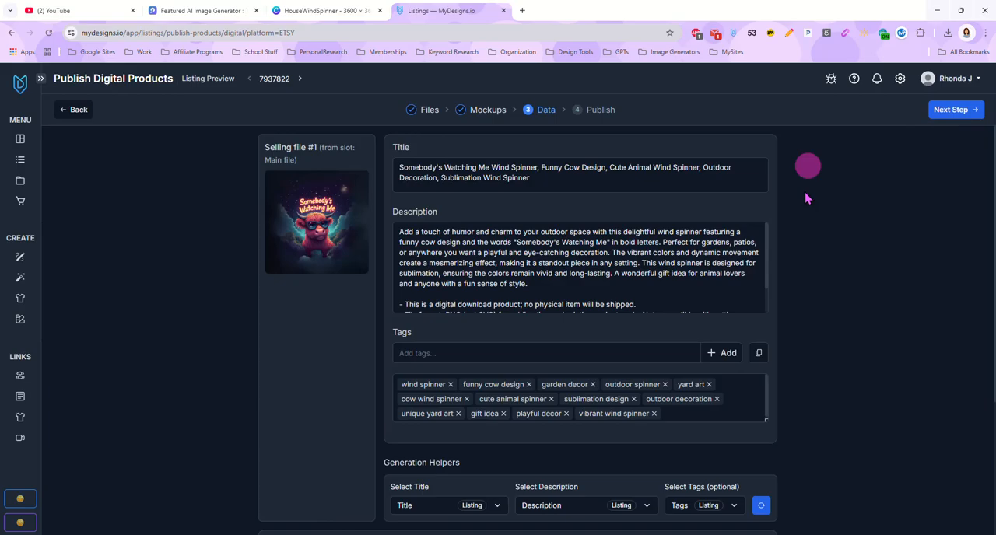
# Step: Check the cow listing's data, price and quantity, and publish both wind spinner listings to the Etsy store
pyautogui.scroll(-2, 371, 253)
pyautogui.scroll(-2, 371, 249)
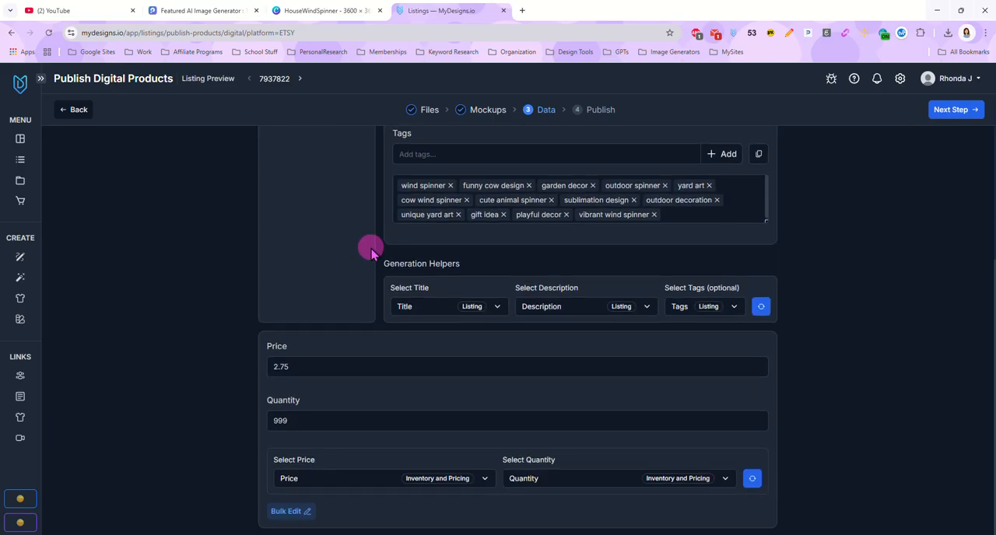
pyautogui.scroll(3, 371, 249)
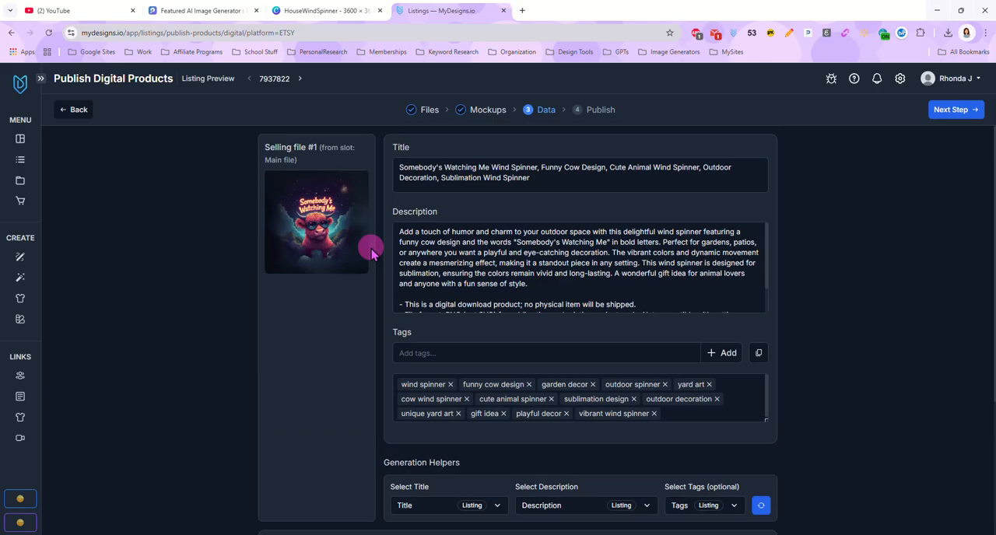
pyautogui.click(947, 109)
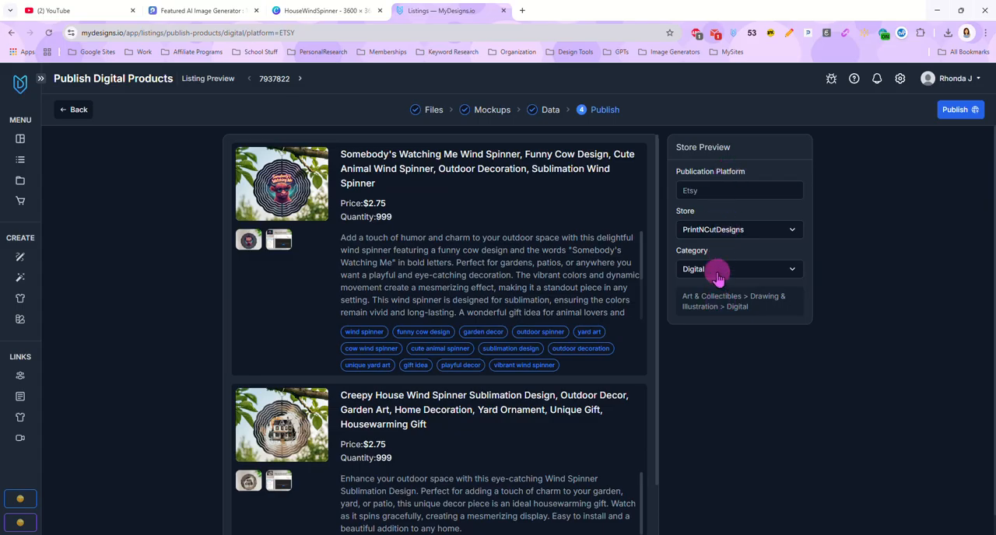
pyautogui.click(953, 111)
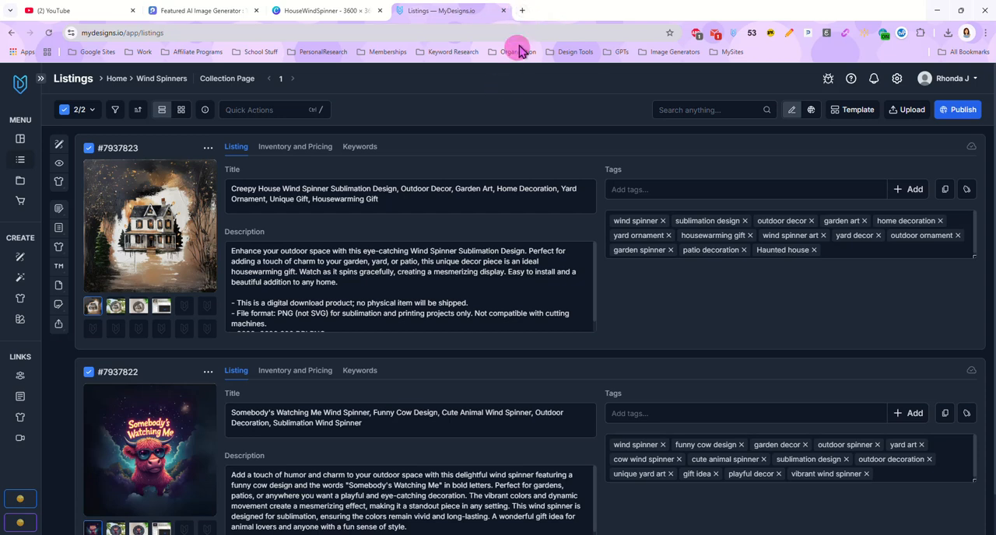
# Step: Switch to Etsy's Shop Manager in a new browser tab and filter the listings to drafts
pyautogui.click(522, 12)
pyautogui.click(716, 152)
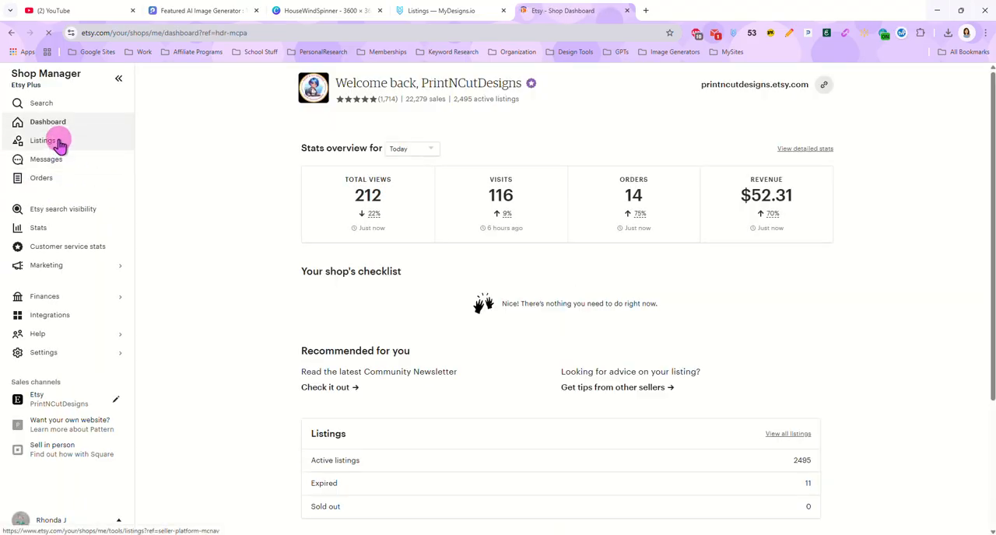
pyautogui.click(54, 140)
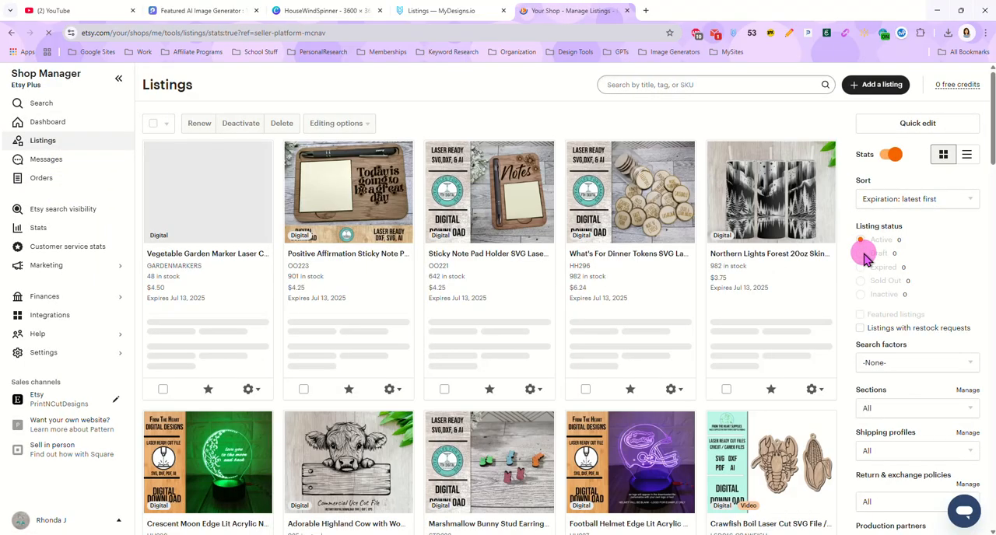
pyautogui.click(861, 253)
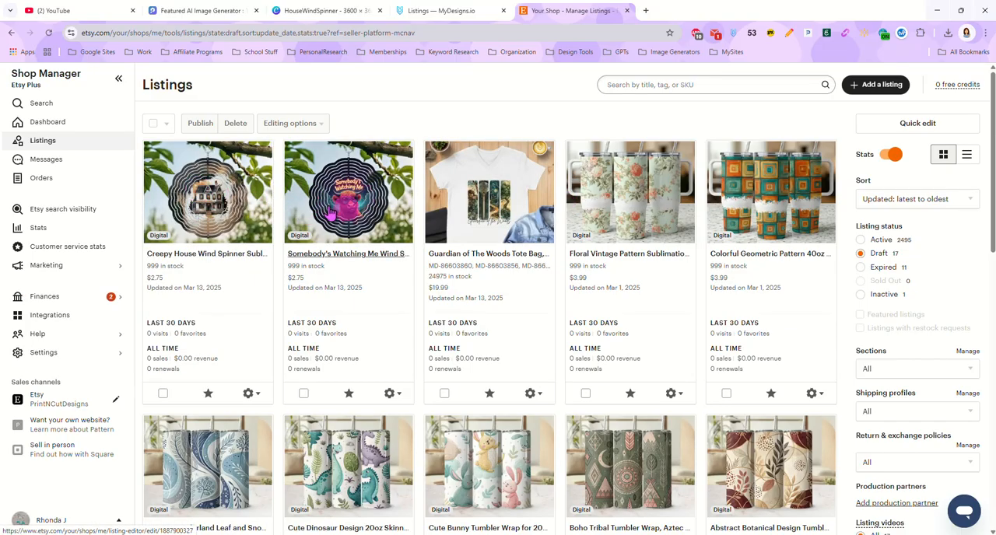
# Step: Change the shop section of the house and cow wind spinner drafts to Wind Spinner PNG Files
pyautogui.click(163, 393)
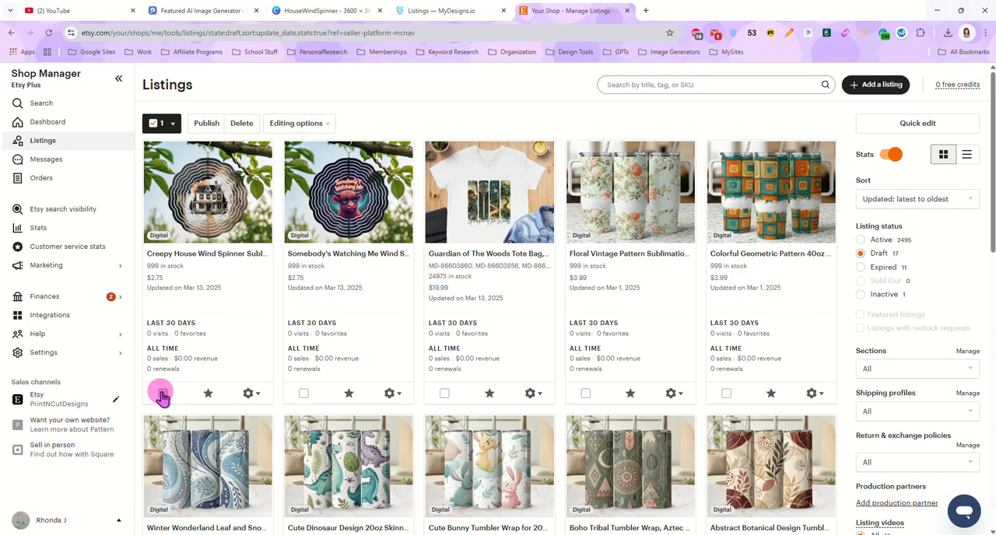
pyautogui.click(304, 394)
pyautogui.click(318, 124)
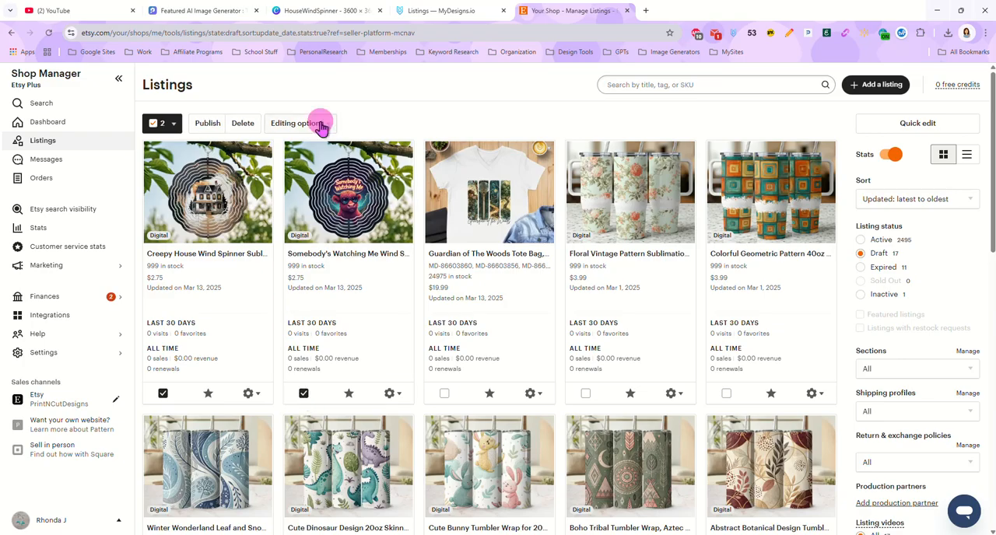
pyautogui.click(258, 350)
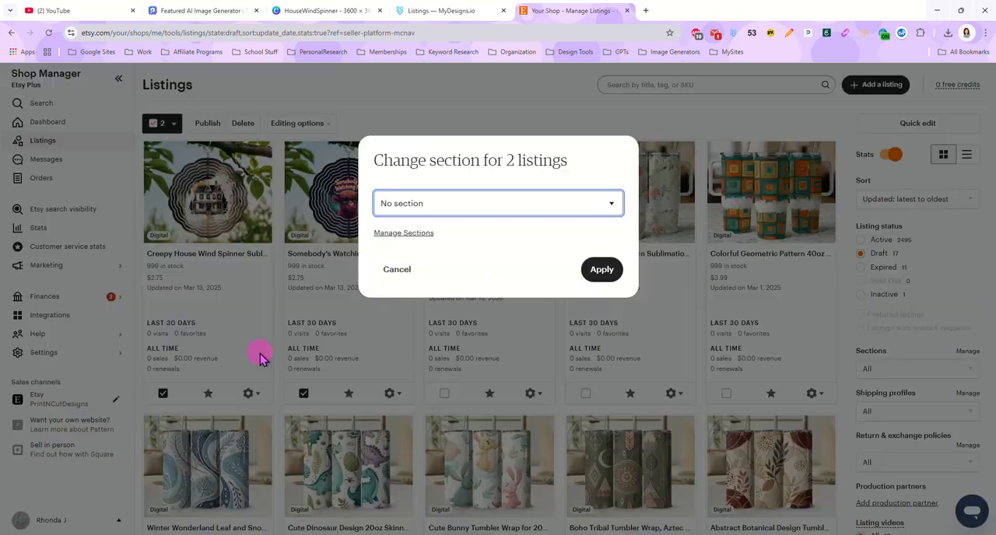
pyautogui.click(469, 203)
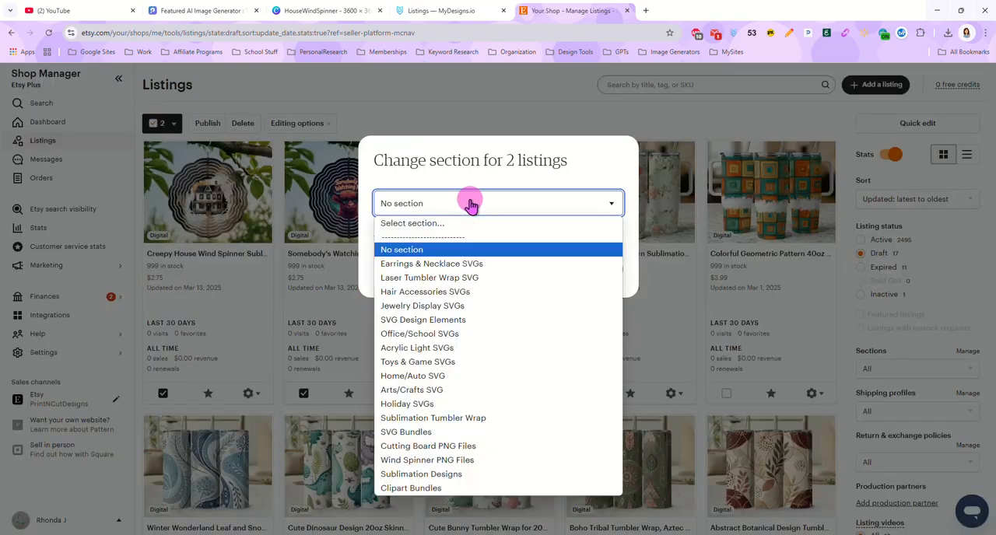
pyautogui.click(462, 460)
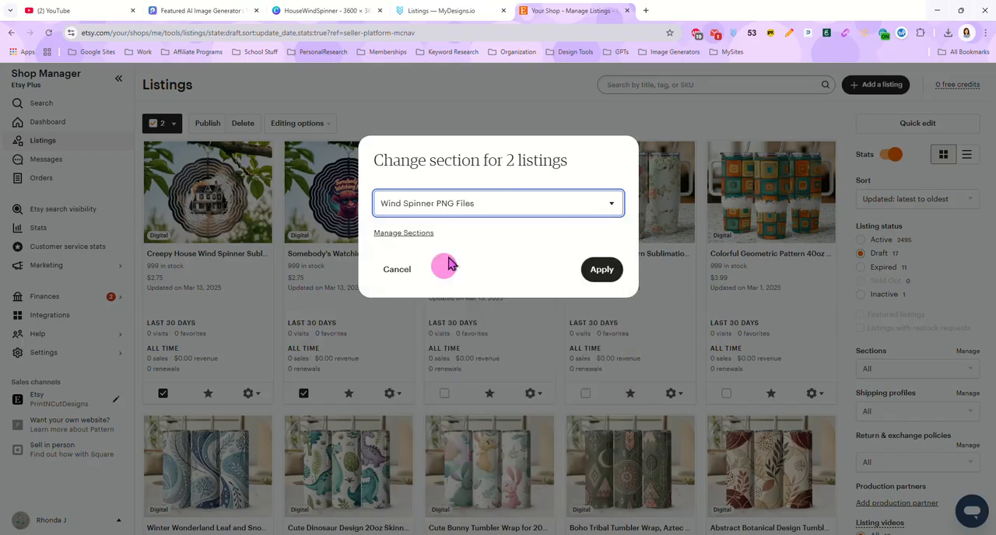
pyautogui.click(599, 269)
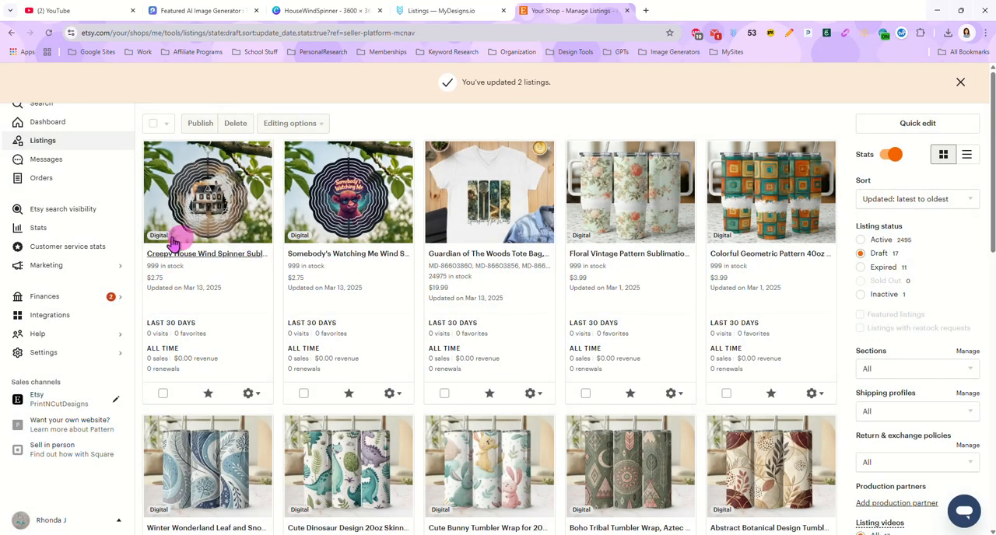
# Step: Publish the house and cow wind spinner drafts as active Etsy listings
pyautogui.click(163, 393)
pyautogui.click(303, 393)
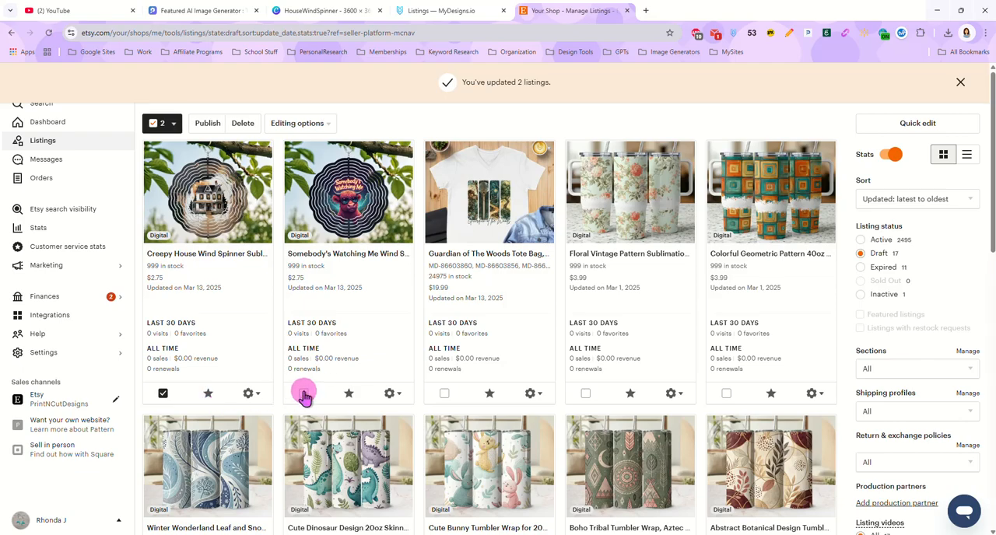
pyautogui.click(206, 124)
pyautogui.click(565, 405)
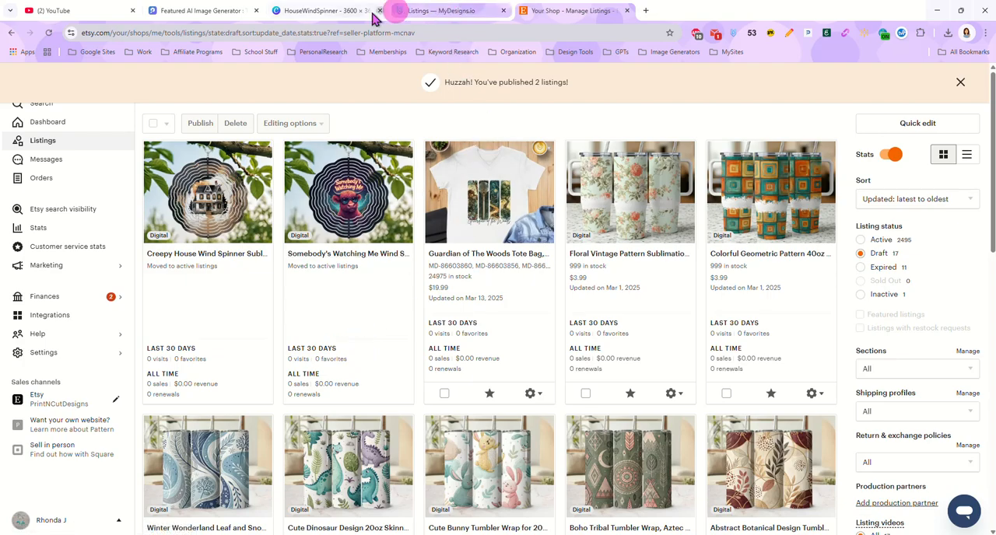
# Step: Switch to the CowWindSpinner design in Canva, add a second page and apply the WindSpinnerFrame design to it
pyautogui.click(346, 13)
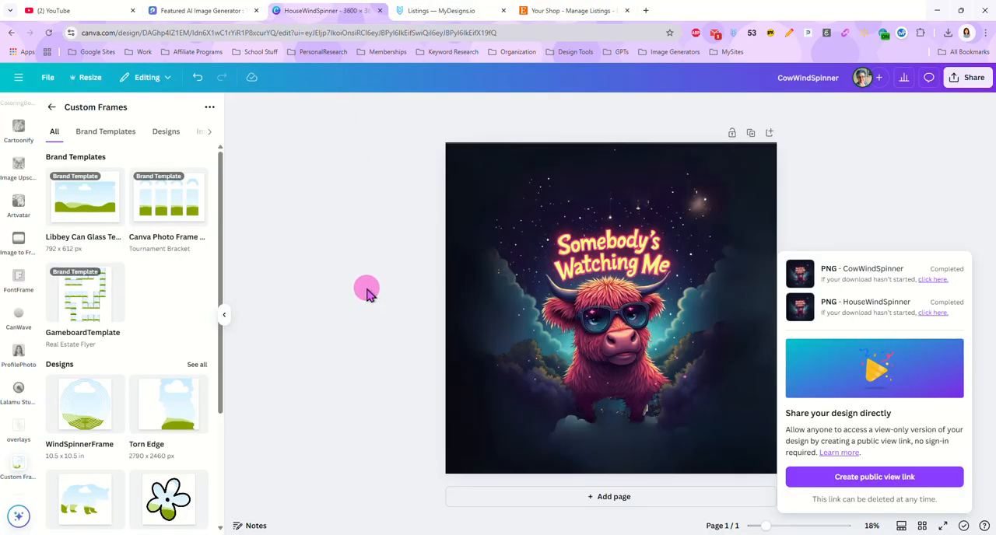
pyautogui.click(525, 497)
pyautogui.click(78, 420)
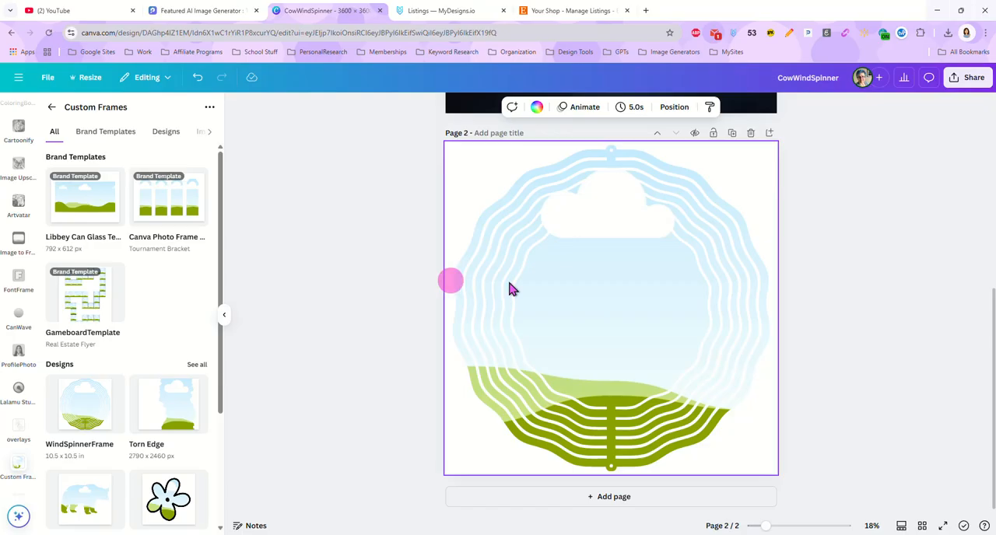
pyautogui.scroll(5, 816, 281)
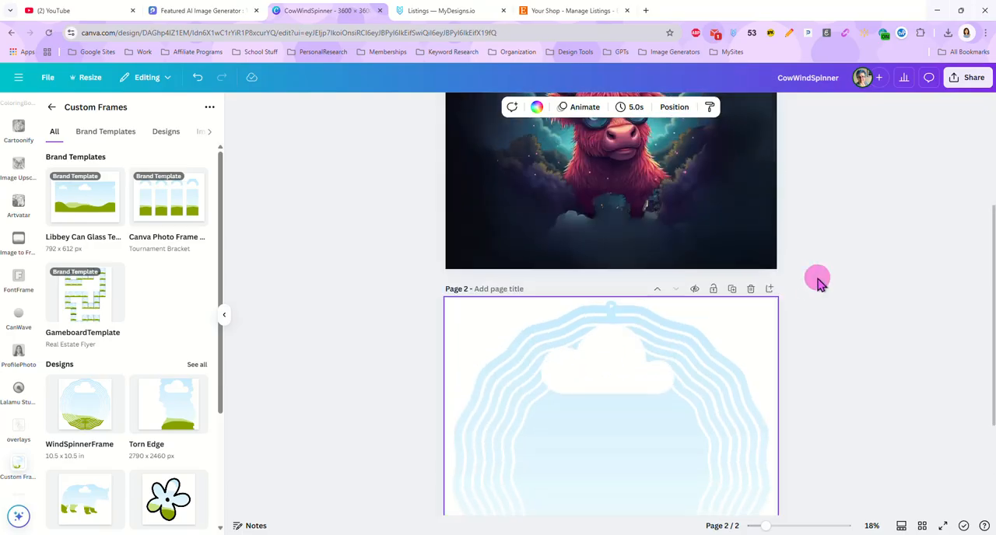